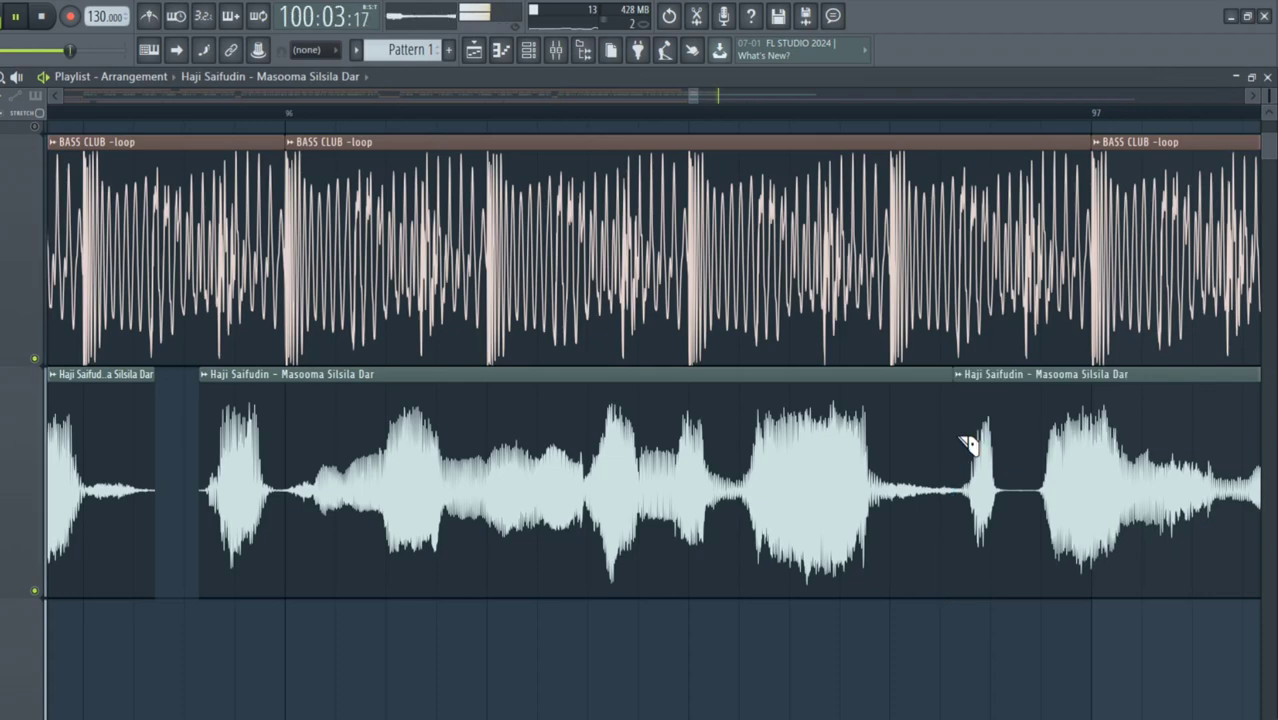
Move the vocal clip that starts just before bar 97 forward so its second syllable lands on bar 97
key(space)
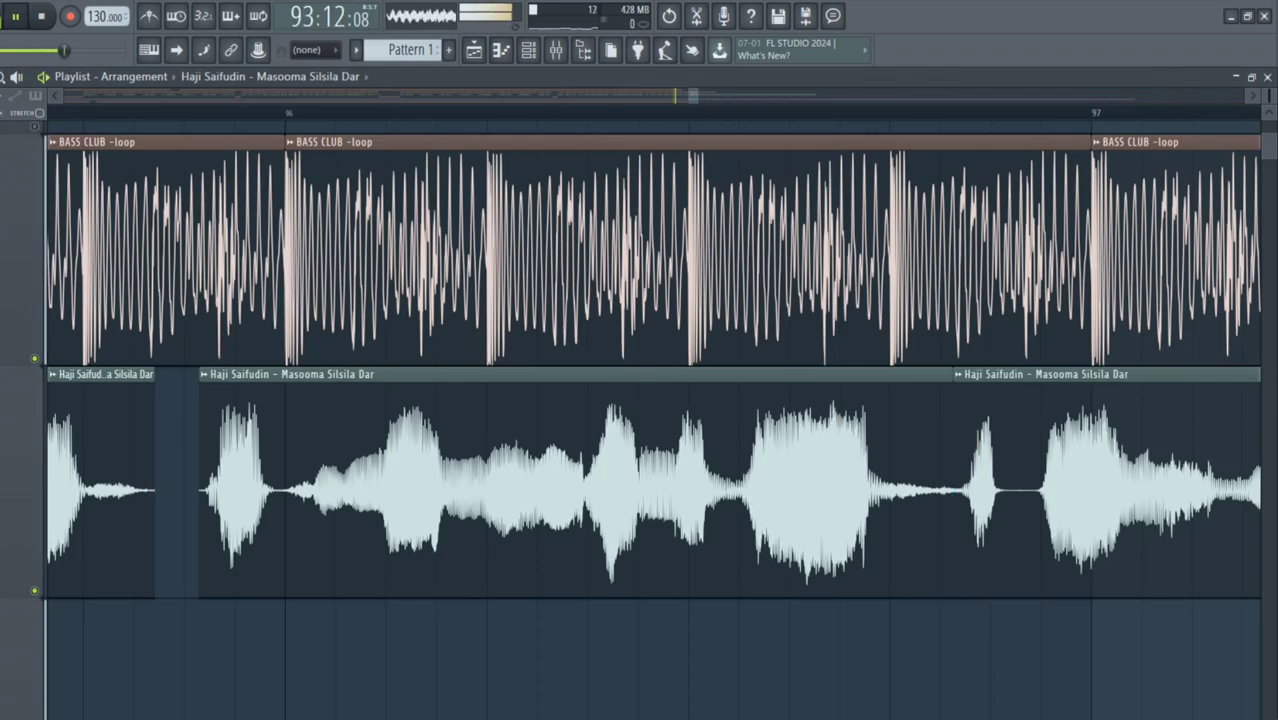
drag(1074, 471, 1145, 521)
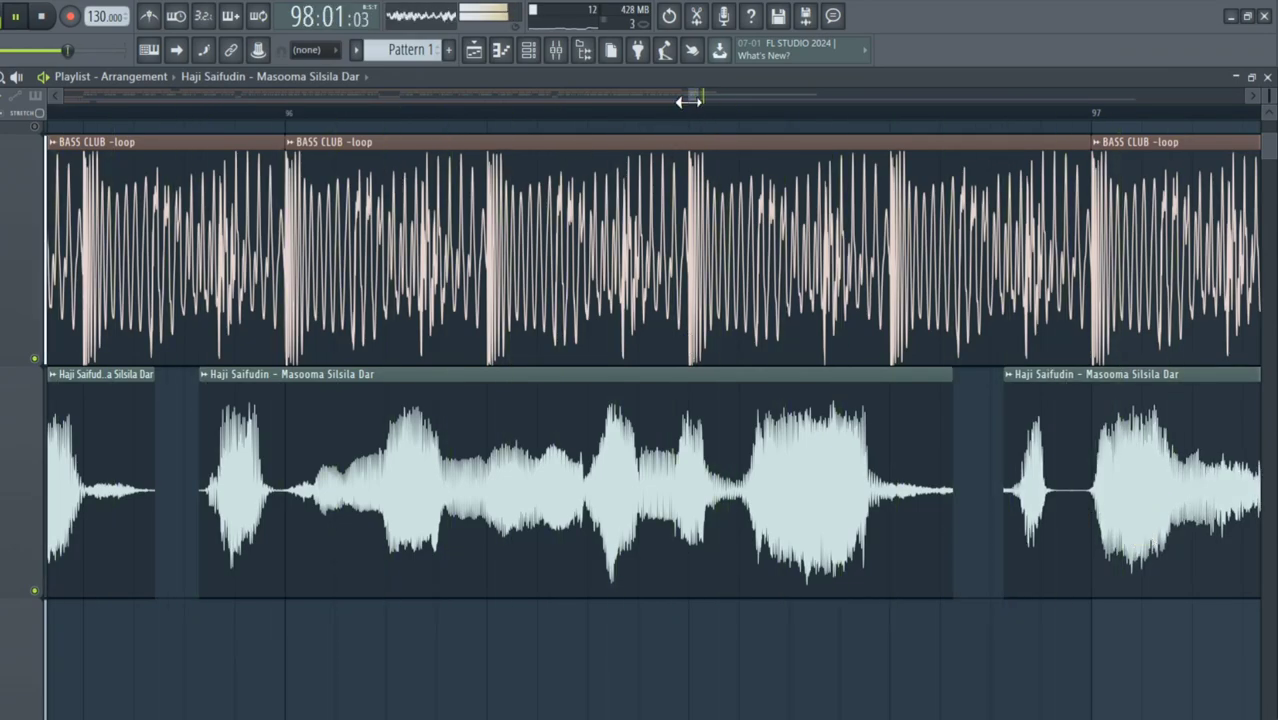
Slice the vocal at the start of the phrase leading into bar 98 and delete the short quiet piece before it
drag(694, 97, 701, 97)
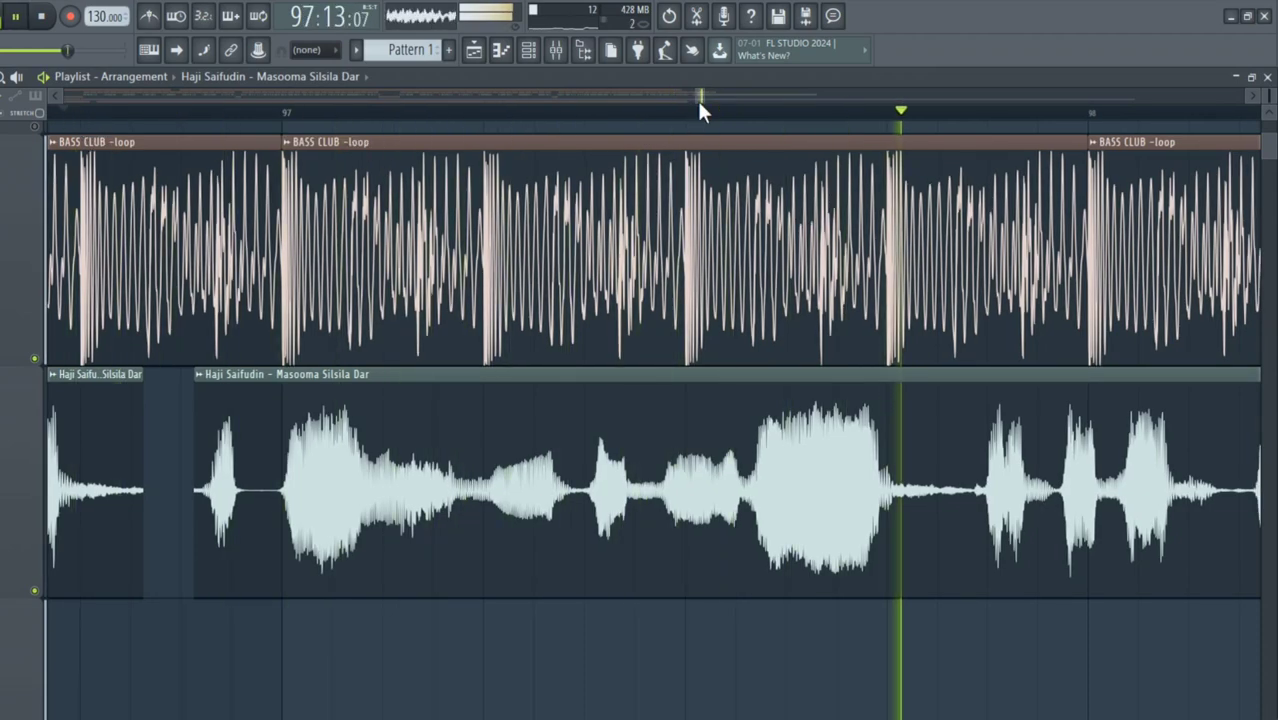
drag(698, 97, 703, 97)
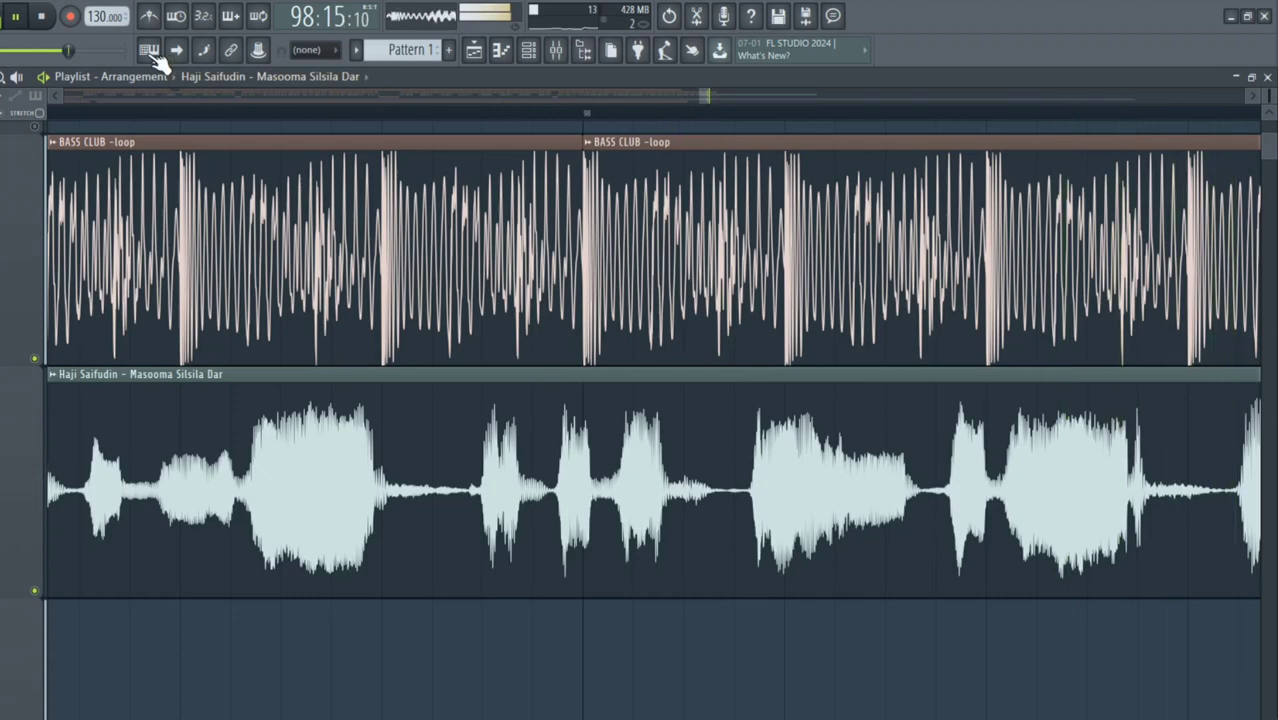
key(space)
key(space)
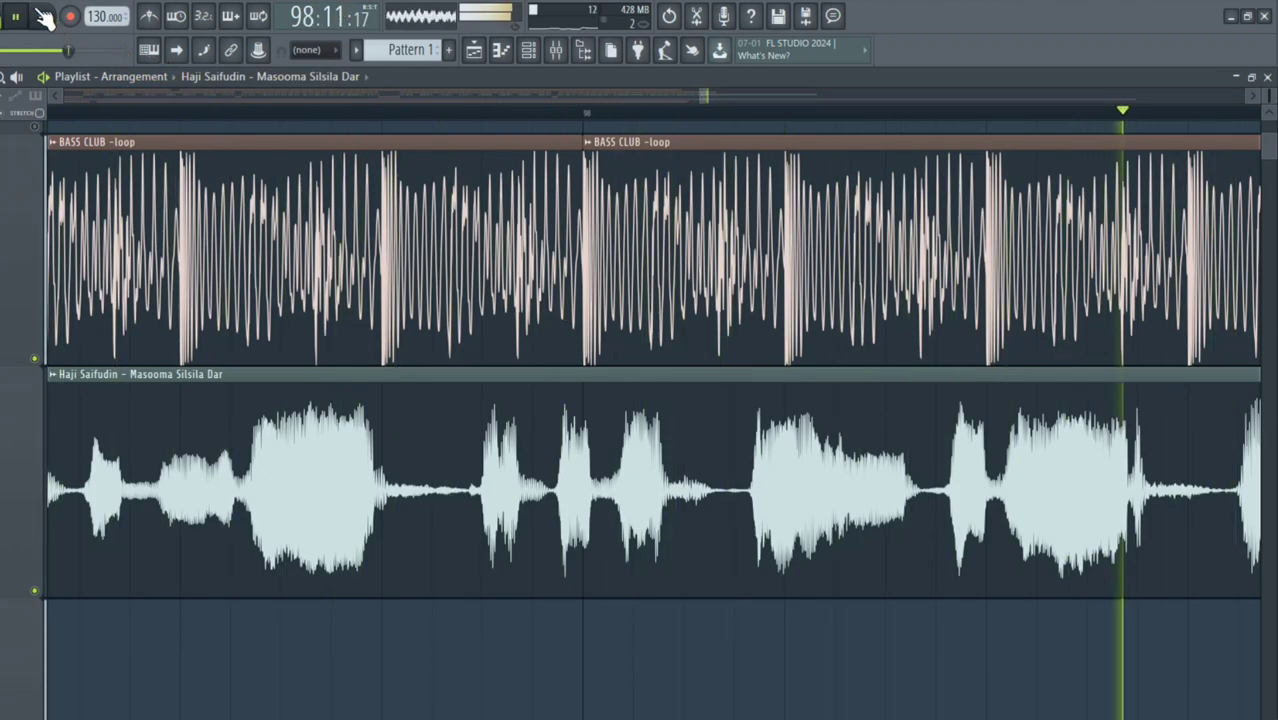
key(space)
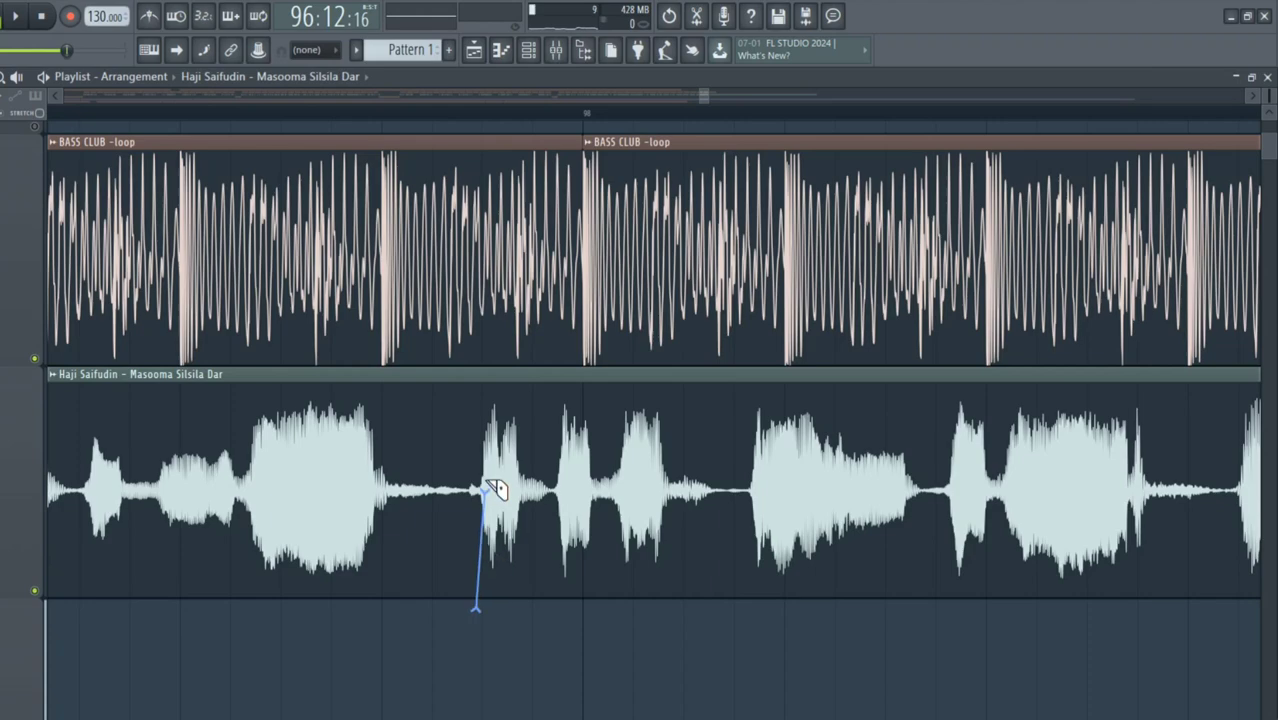
drag(485, 484, 490, 398)
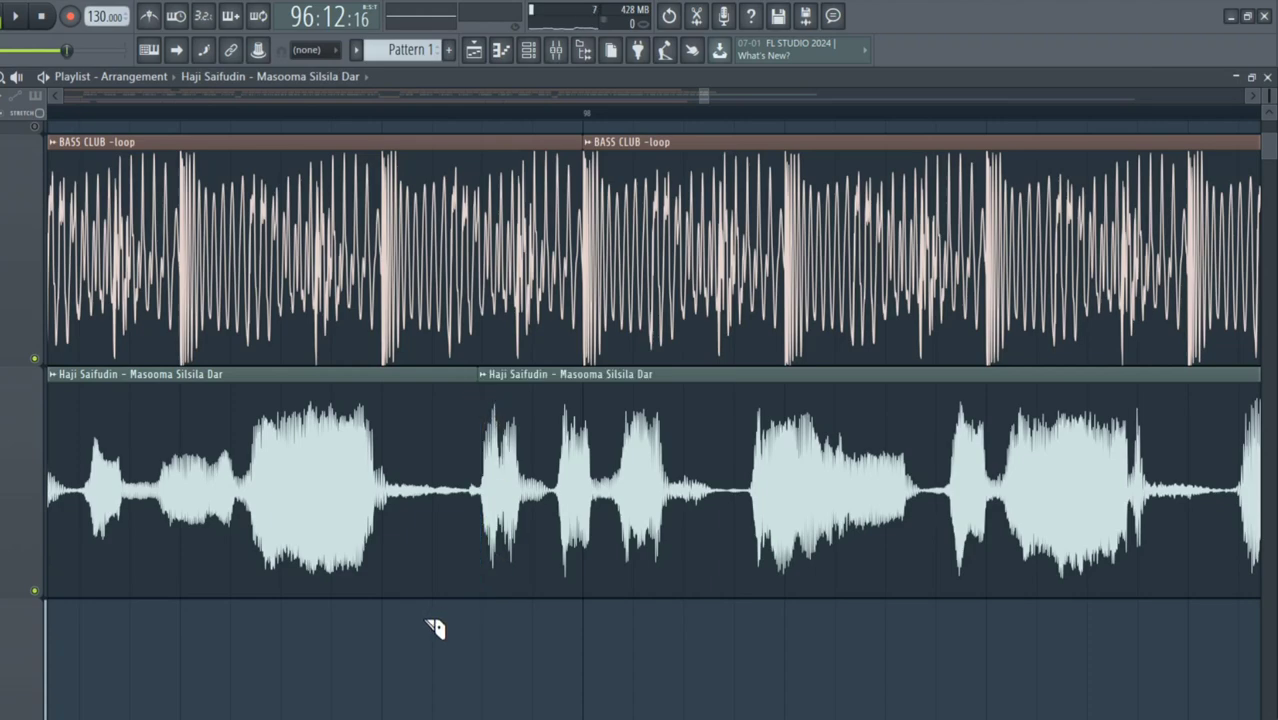
drag(424, 619, 456, 425)
right_click(462, 422)
Adjust the newly cut vocal clip's position against playback so its second syllable lands on bar 98
key(space)
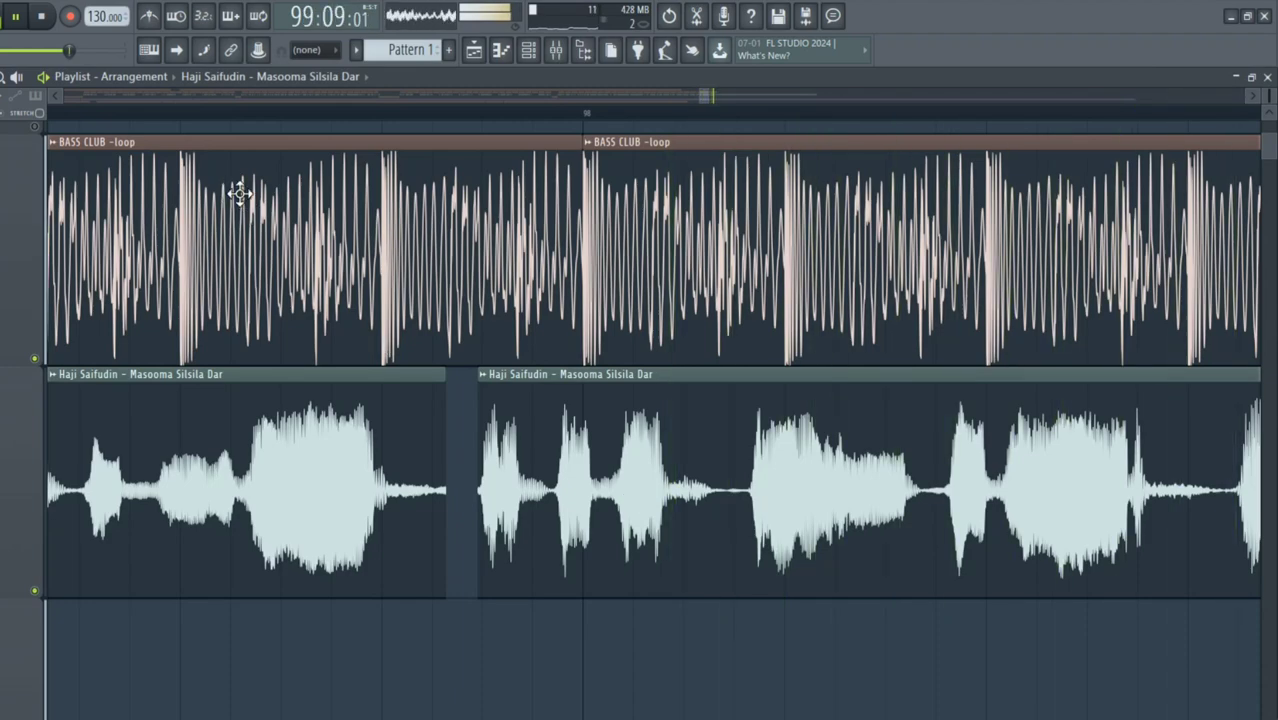
drag(558, 434, 512, 437)
key(space)
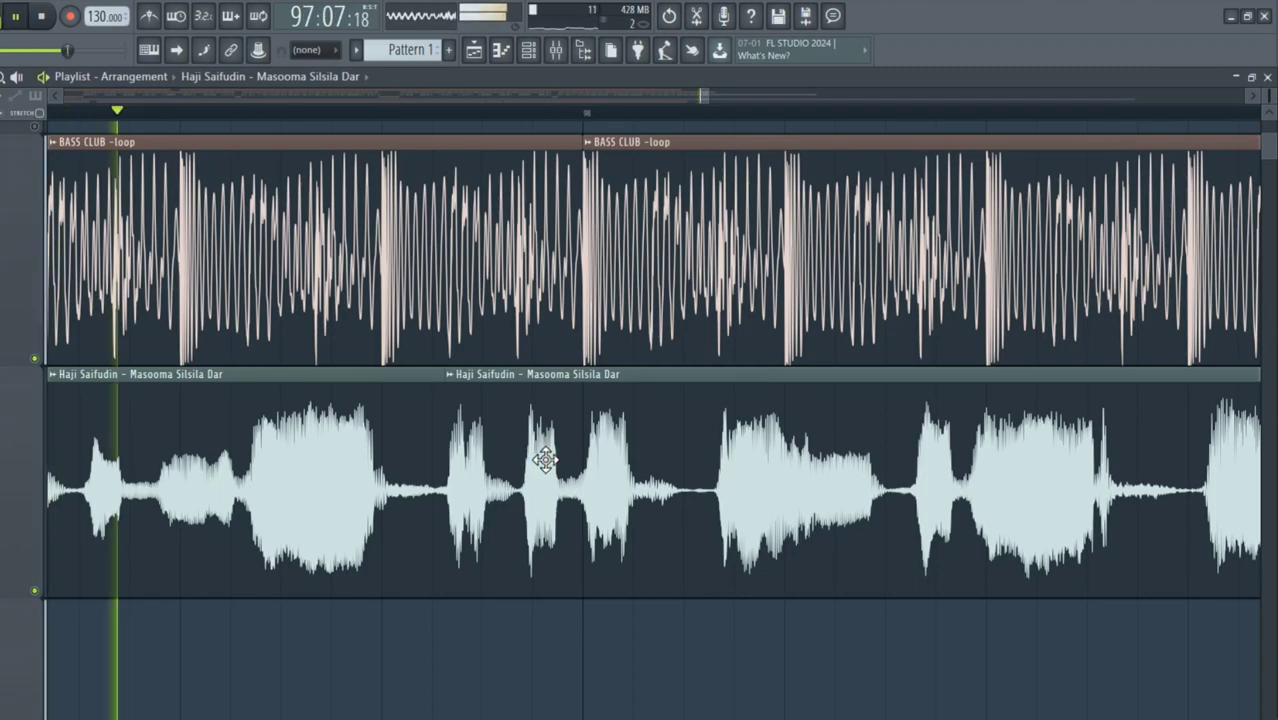
drag(538, 457, 577, 472)
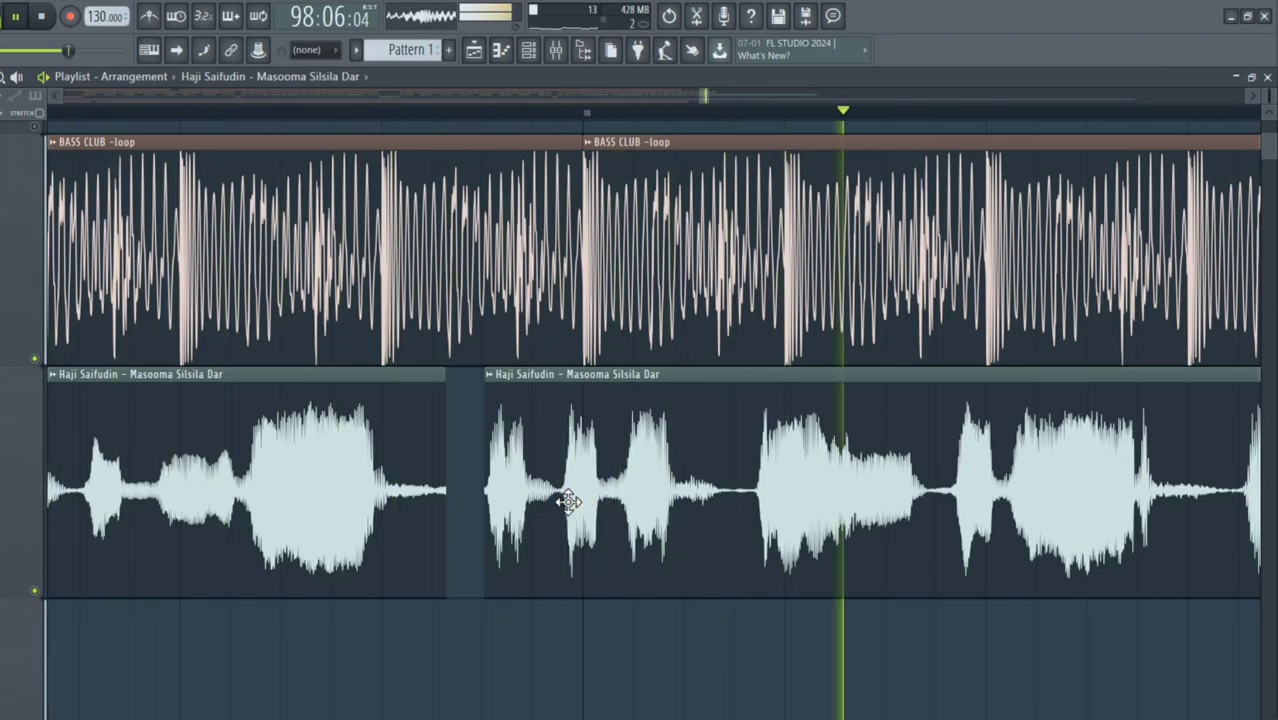
drag(568, 502, 588, 505)
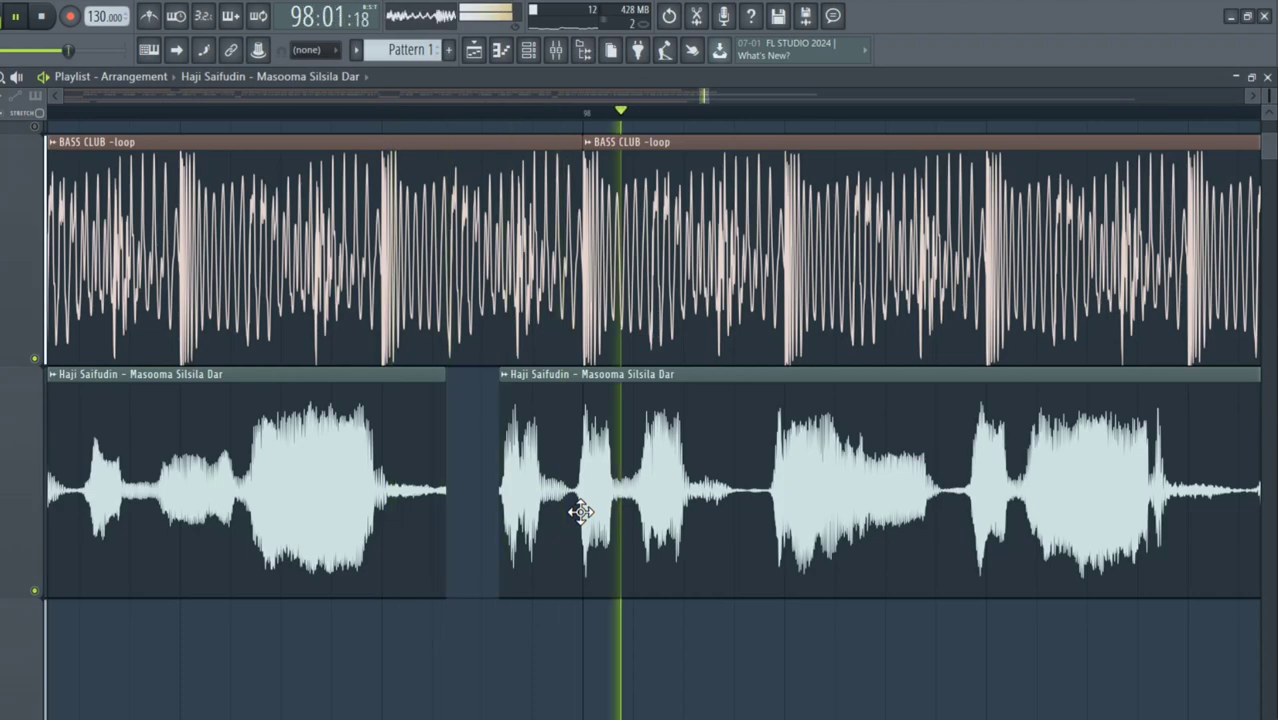
drag(580, 512, 582, 514)
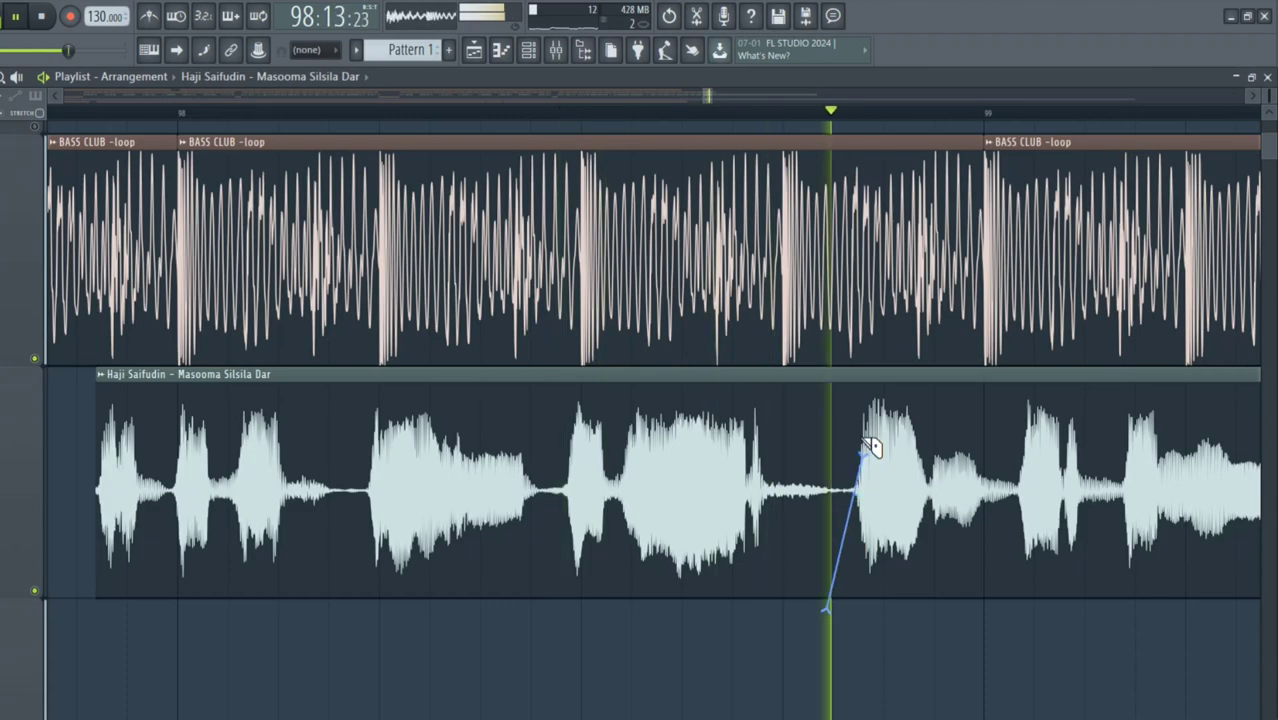
Slice the vocal in the quiet gap before bar 99 and move the following part forward so its second syllable starts on bar 99
drag(872, 447, 870, 406)
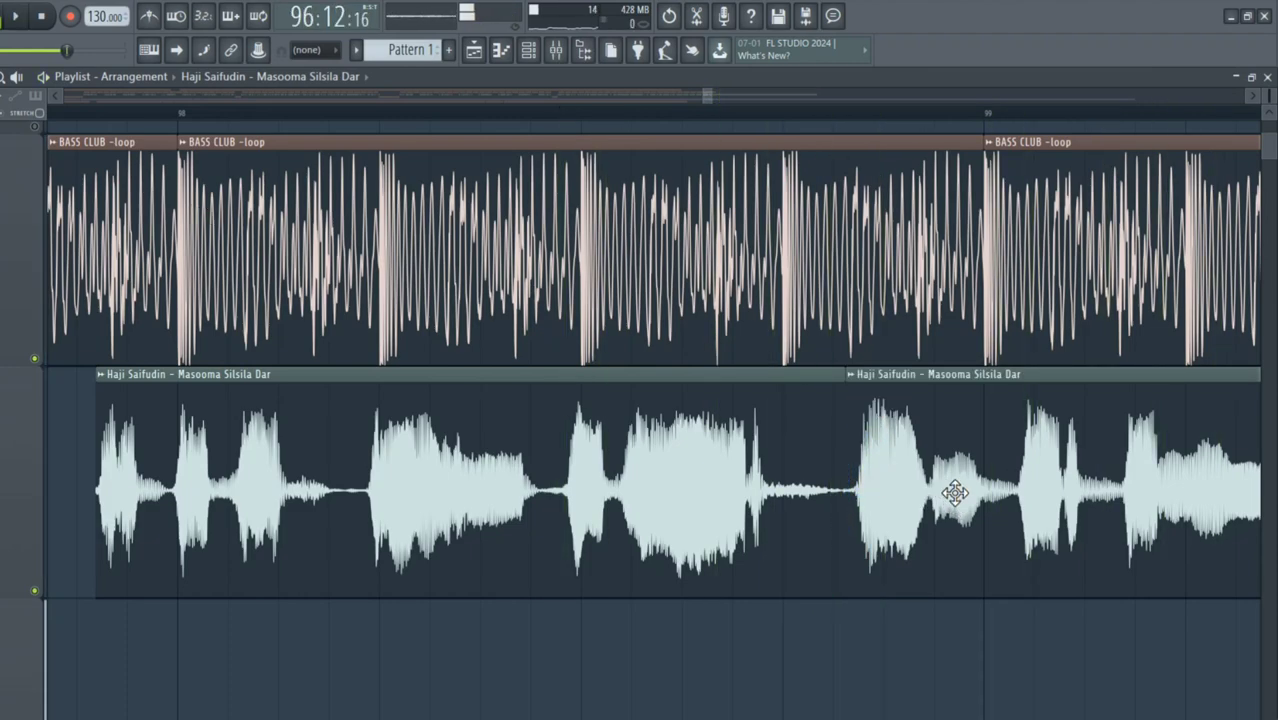
drag(954, 492, 1004, 514)
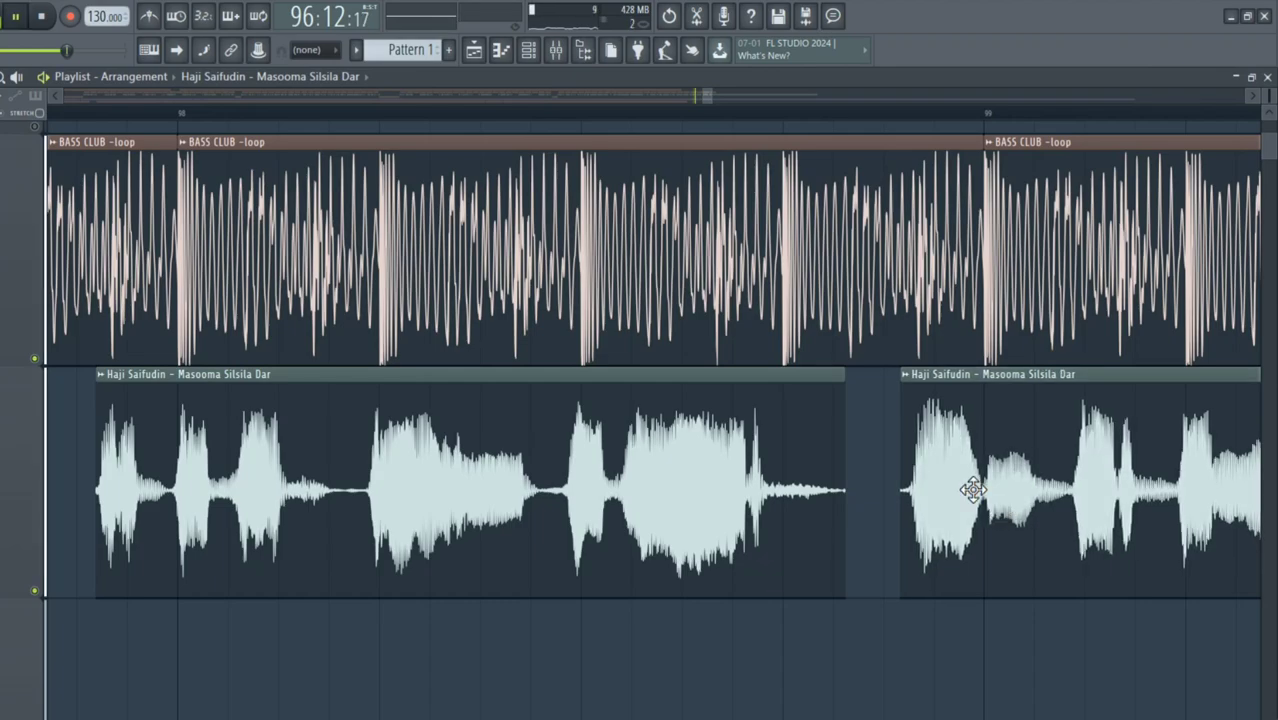
key(space)
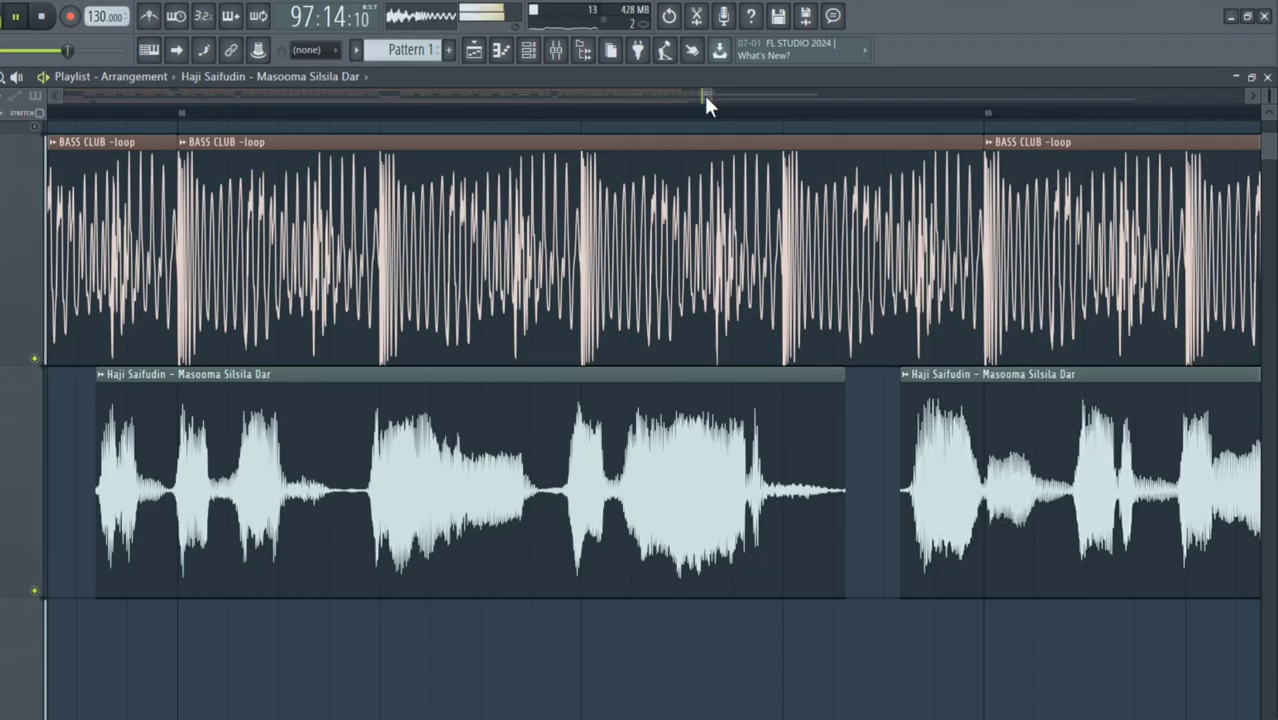
Slice the vocal at the start of the phrase leading into bar 100 and move the following part slightly forward
drag(706, 97, 713, 97)
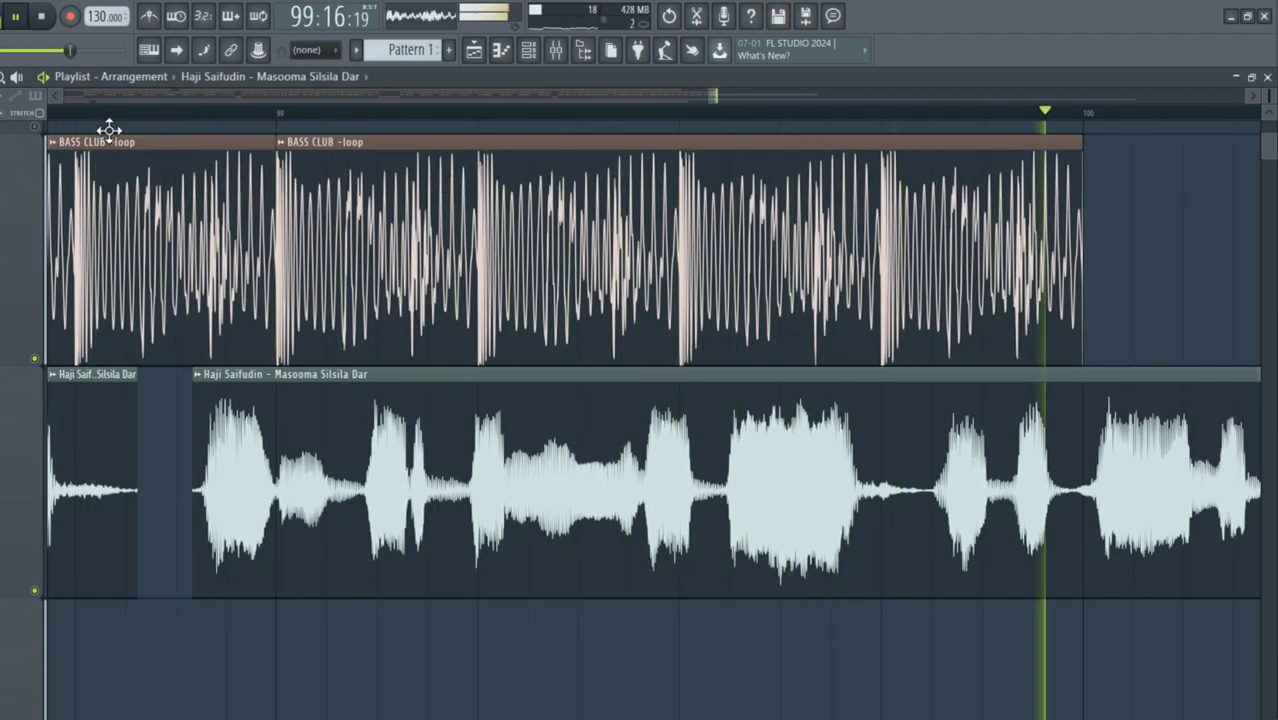
key(space)
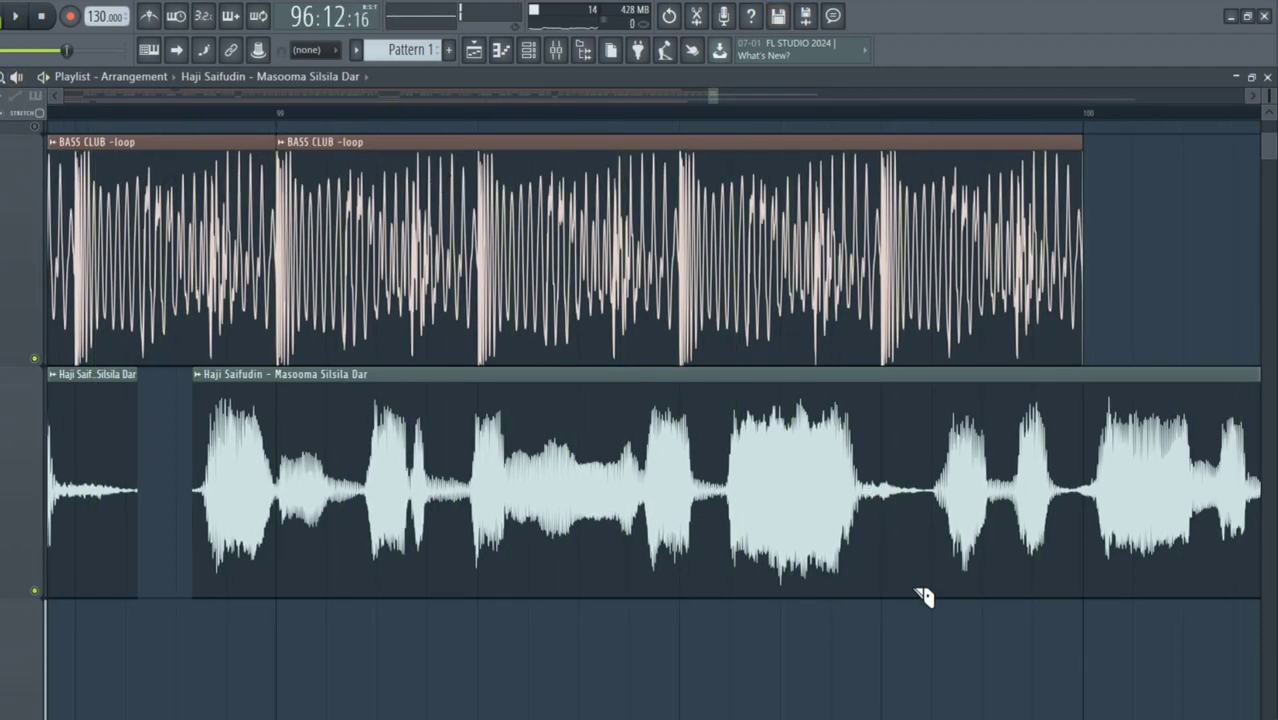
drag(965, 487, 936, 392)
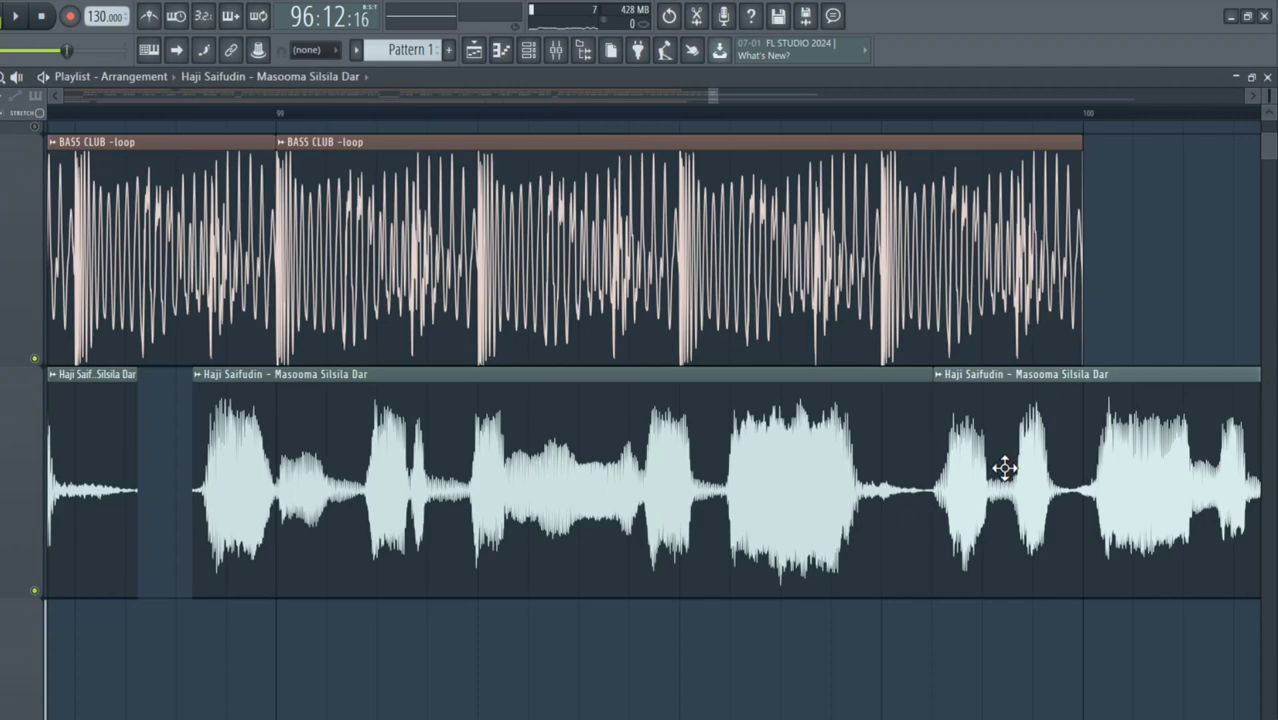
drag(1004, 467, 1033, 471)
Continue the bass track by placing BASS CLUB -loop clips at bars 100 and 101
click(1017, 325)
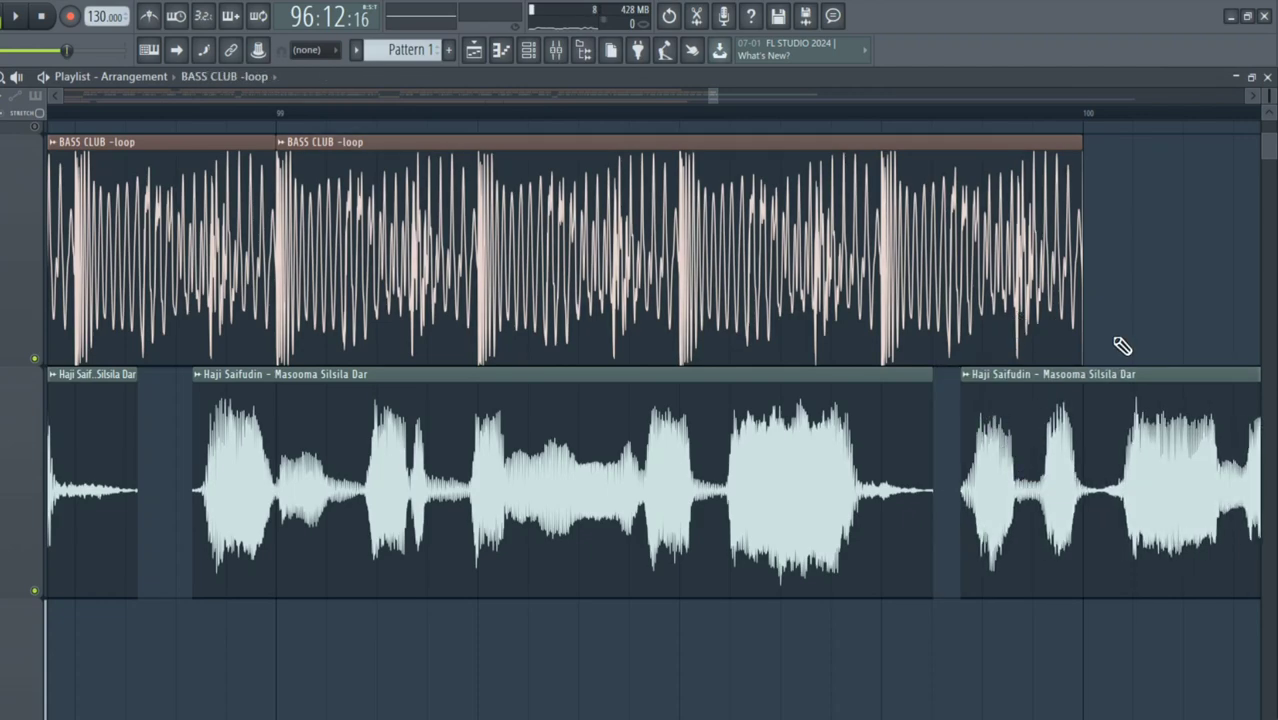
click(1121, 343)
drag(1156, 336, 1118, 337)
key(space)
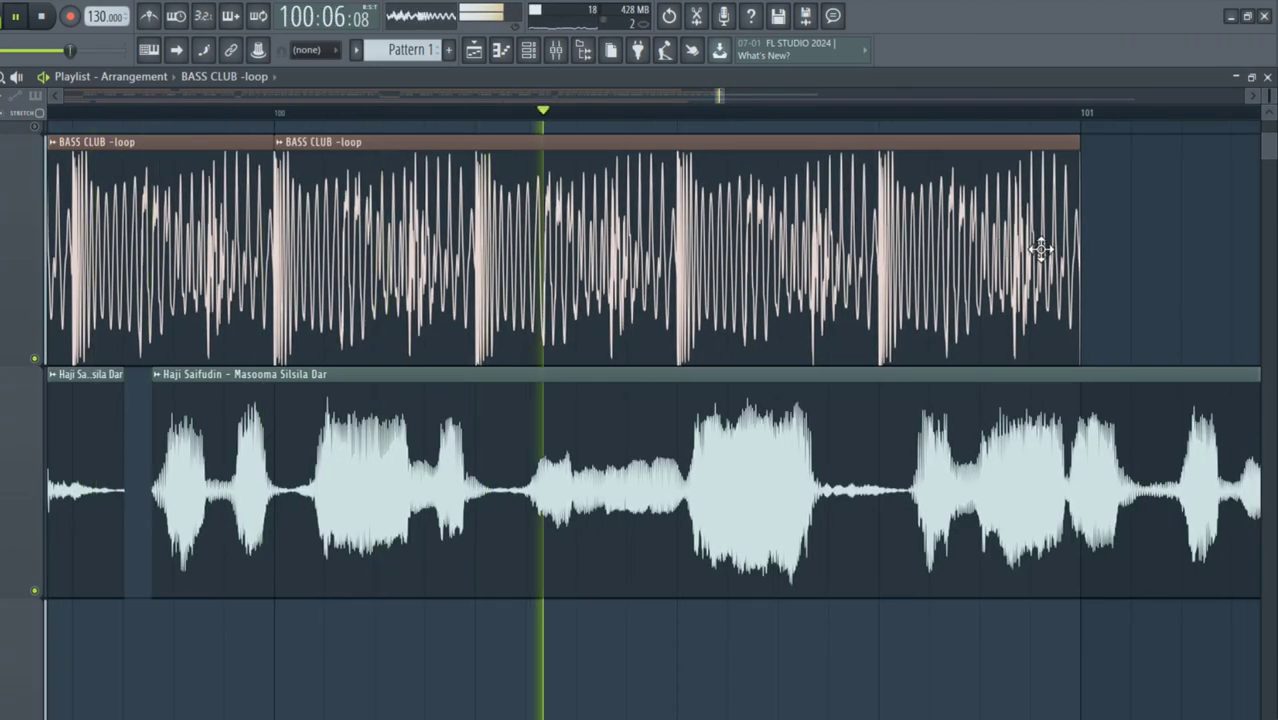
click(1100, 255)
drag(1132, 251, 1107, 257)
Move the vocal clip that starts before bar 100 forward so its second syllable lands on bar 100
key(space)
key(space)
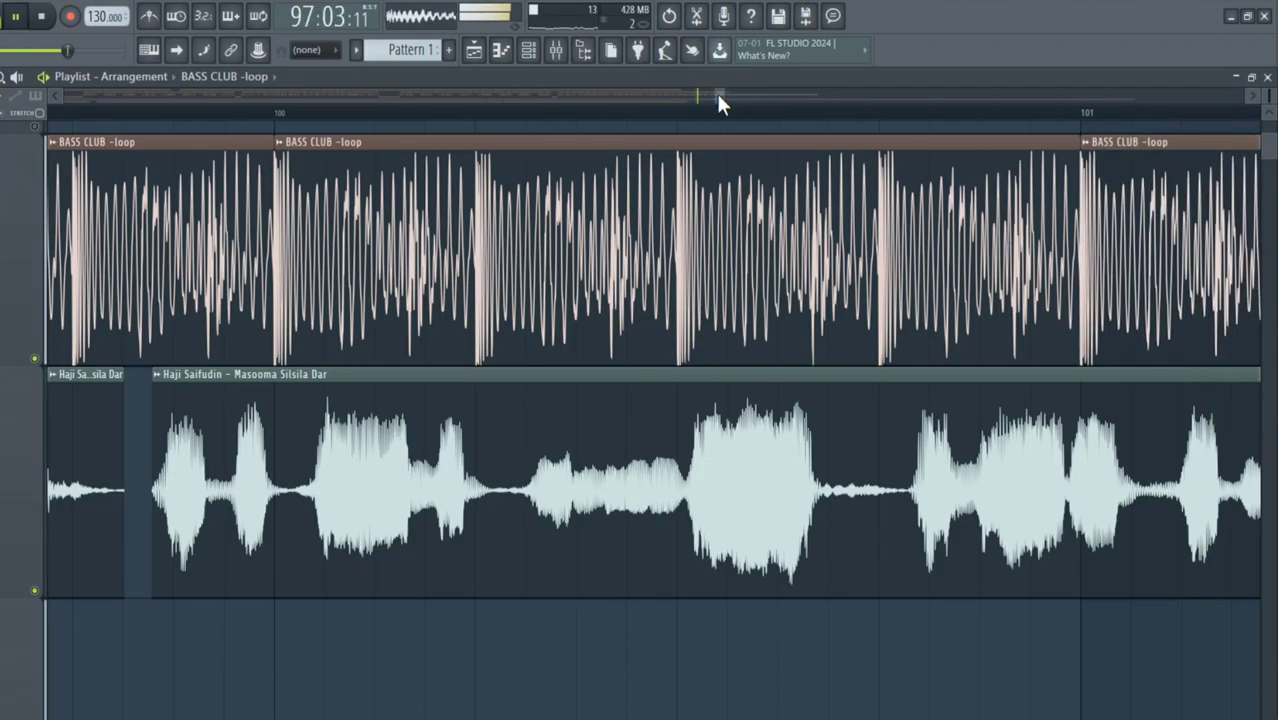
scroll(716, 94, up, 1)
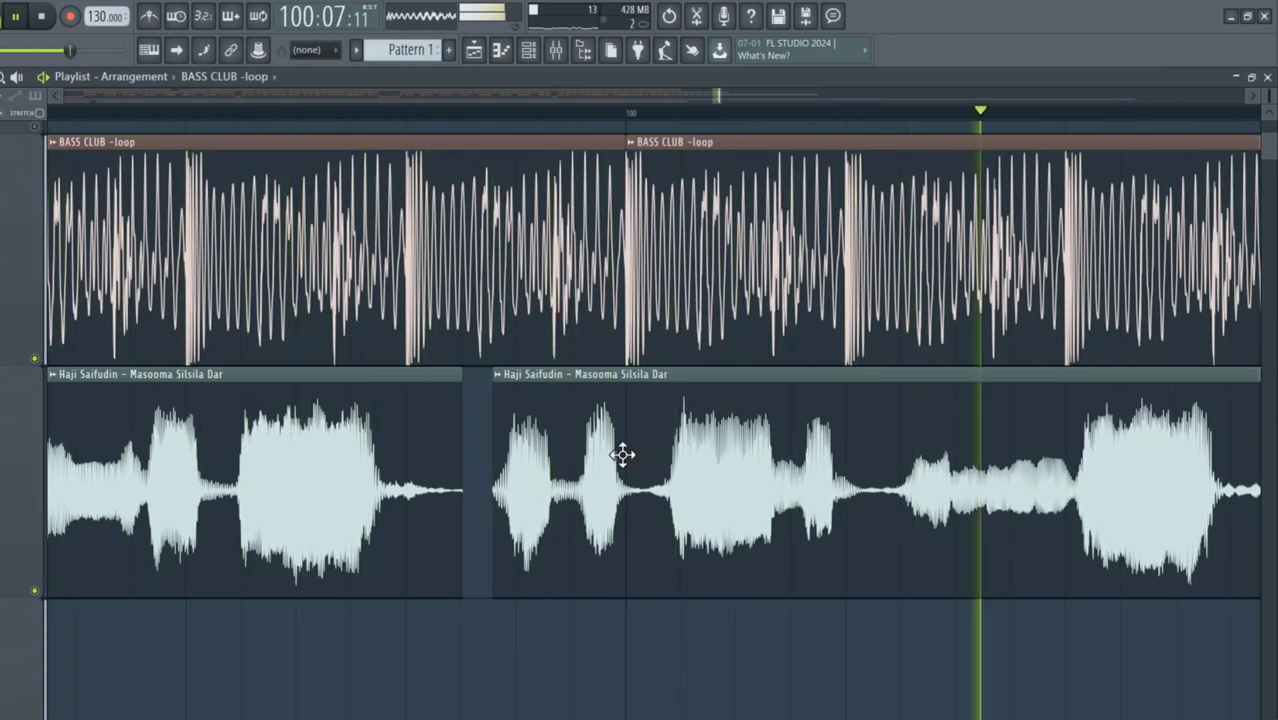
drag(622, 456, 667, 462)
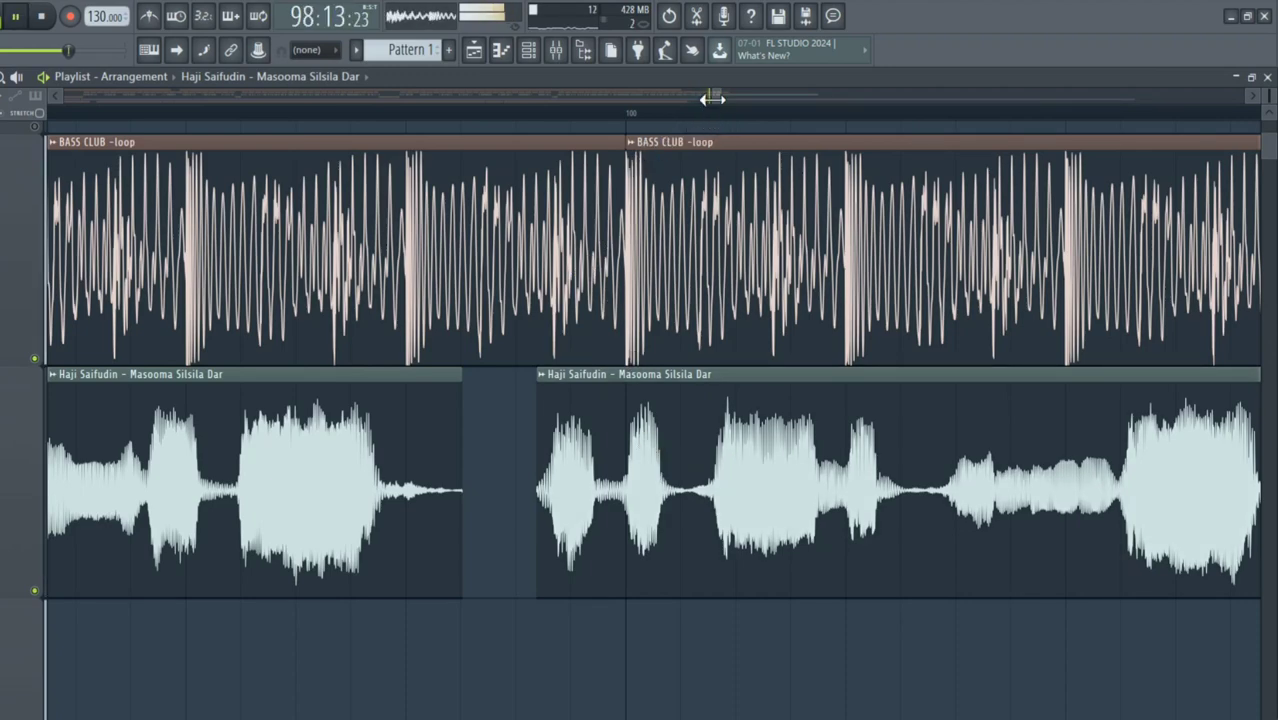
Slice the vocal before the phrase leading into bar 101 and move the following part forward so its second syllable starts on bar 101
drag(716, 94, 725, 94)
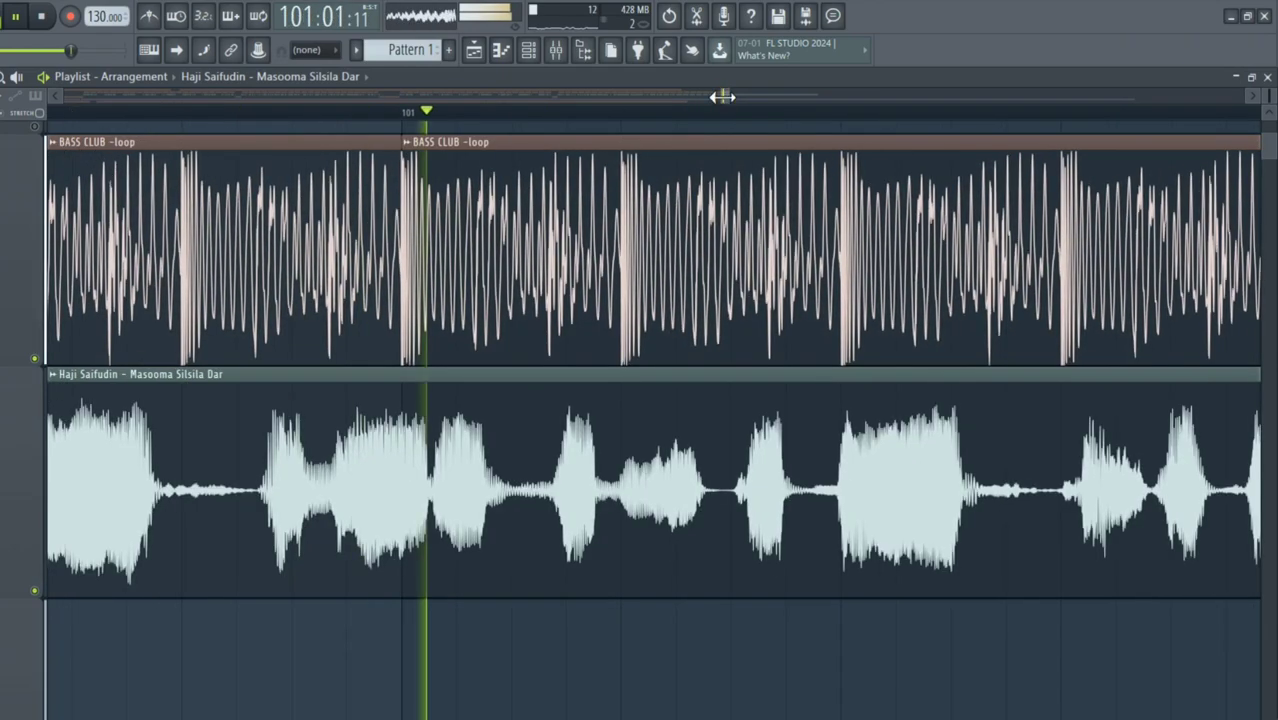
click(41, 16)
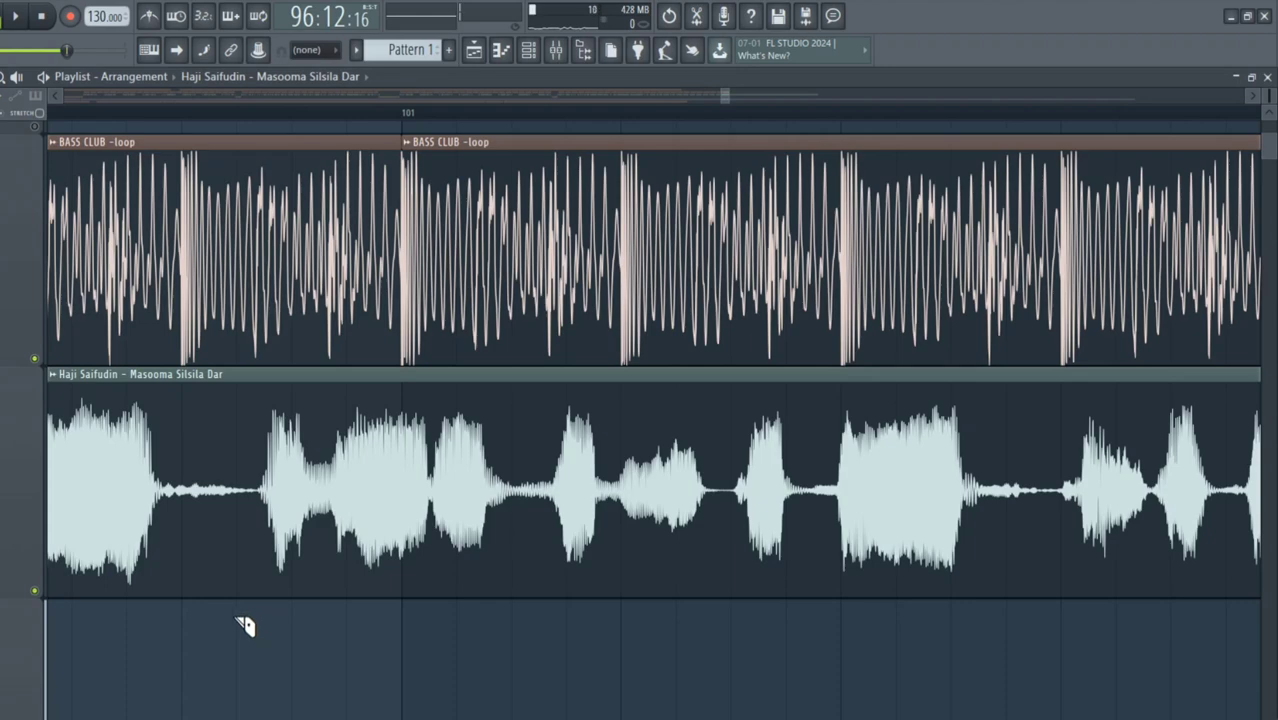
drag(238, 618, 277, 408)
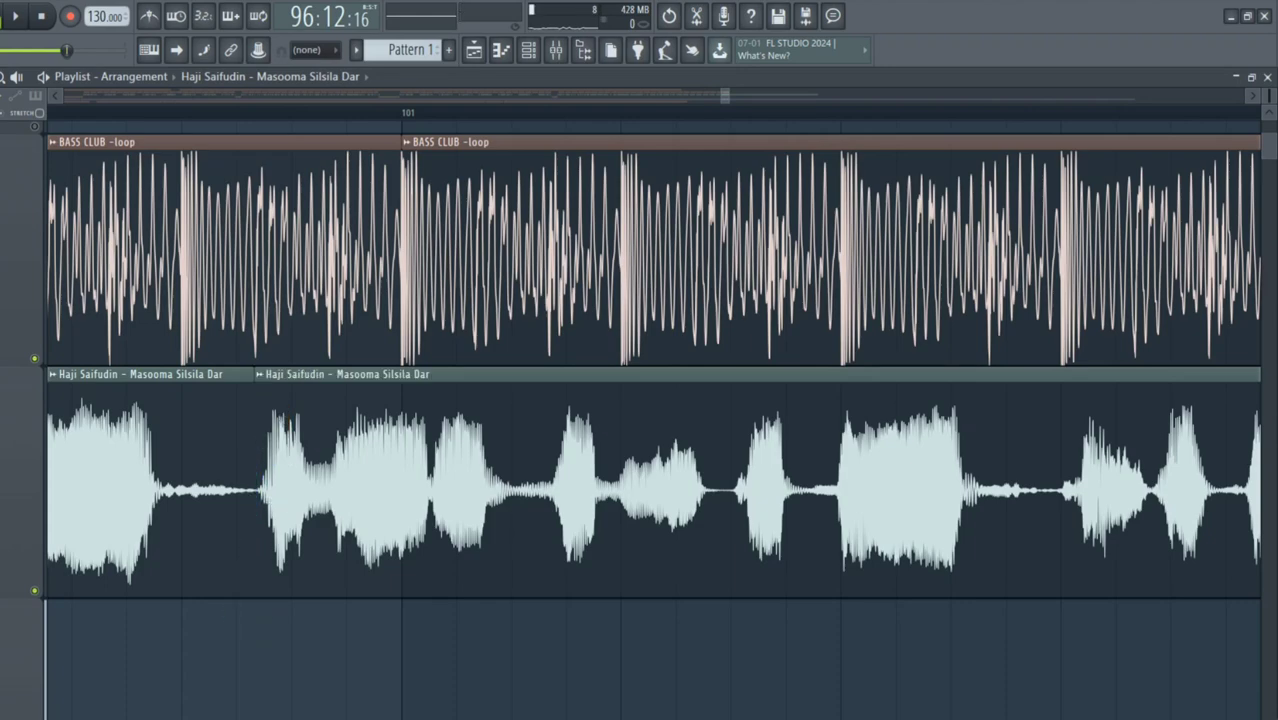
drag(367, 446, 438, 485)
key(space)
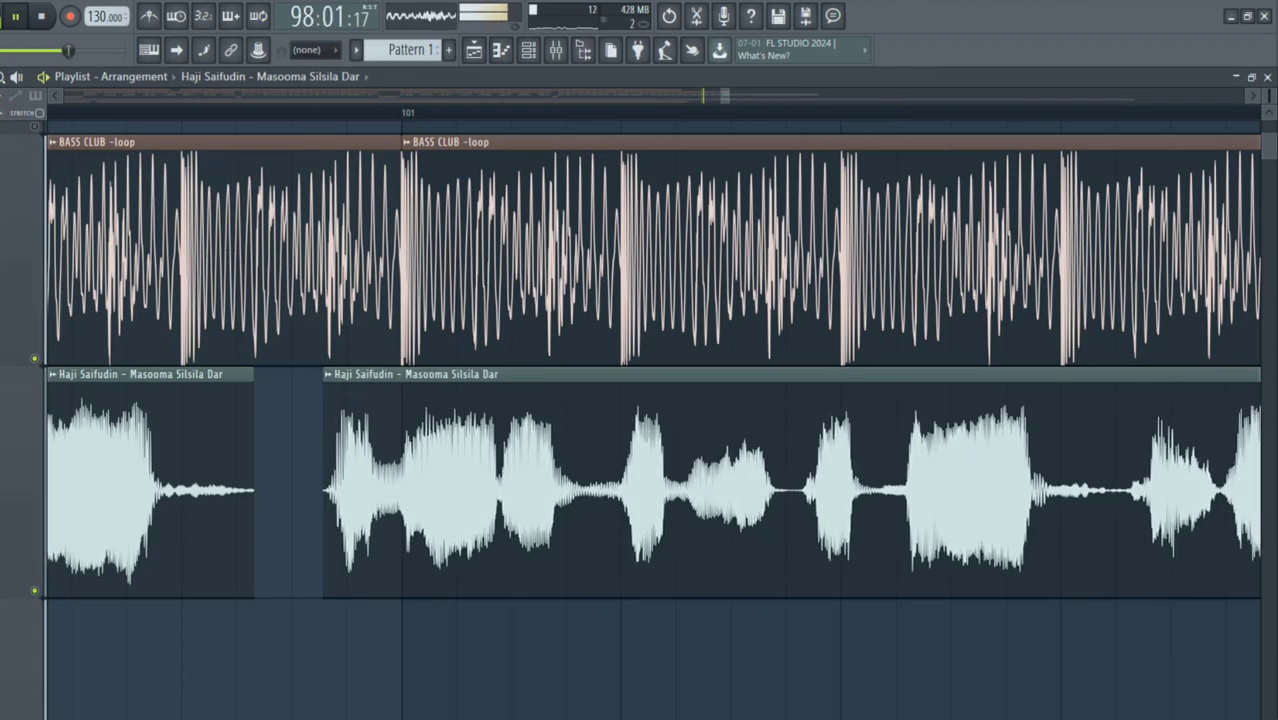
drag(797, 606, 827, 354)
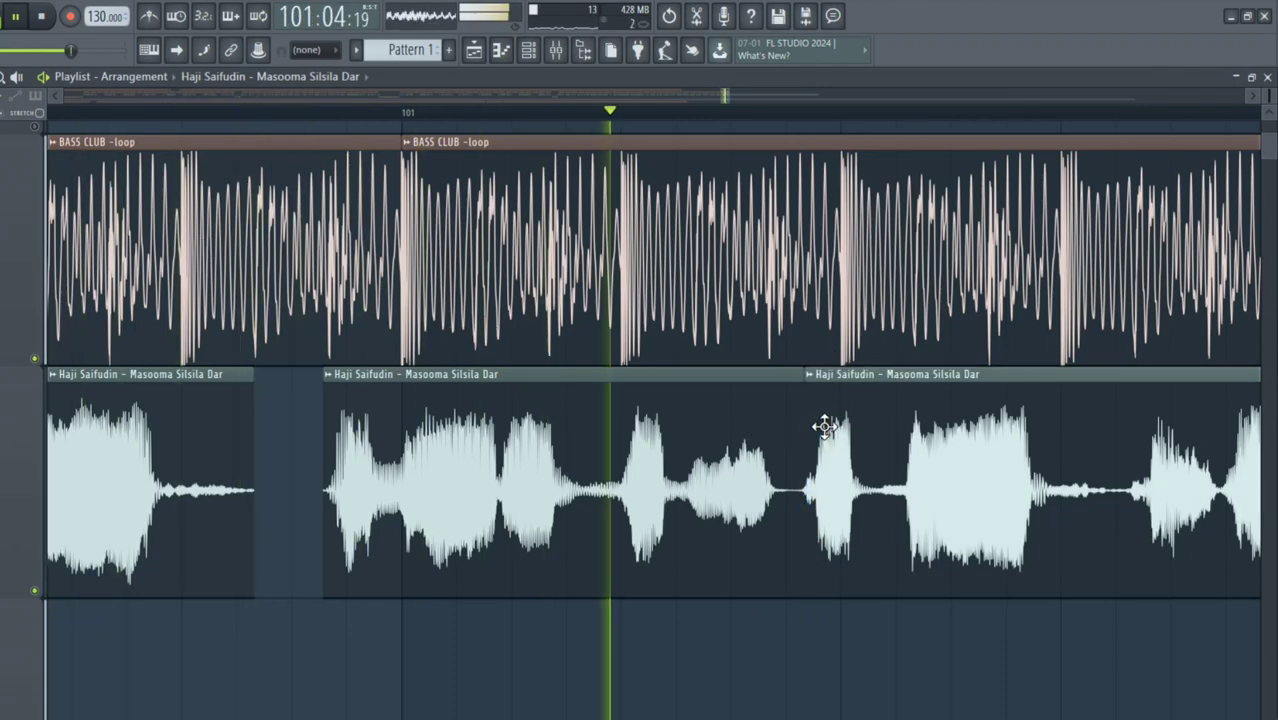
drag(824, 426, 862, 438)
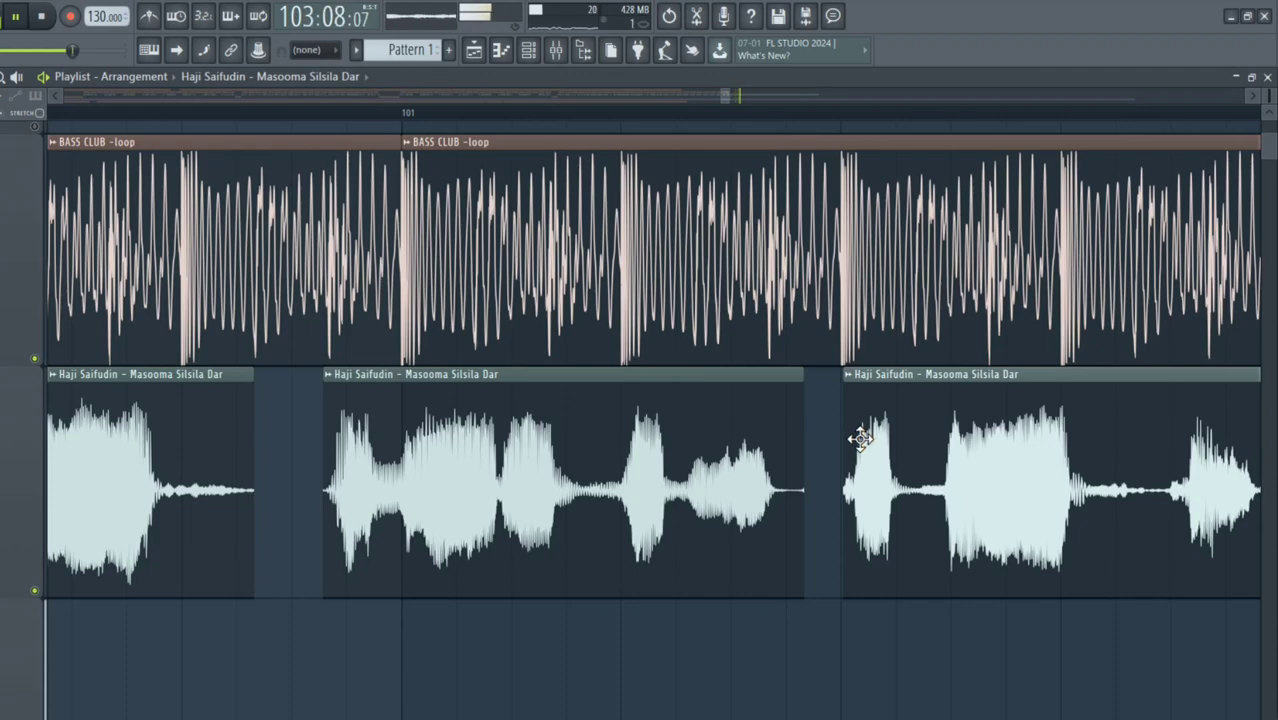
drag(861, 438, 833, 442)
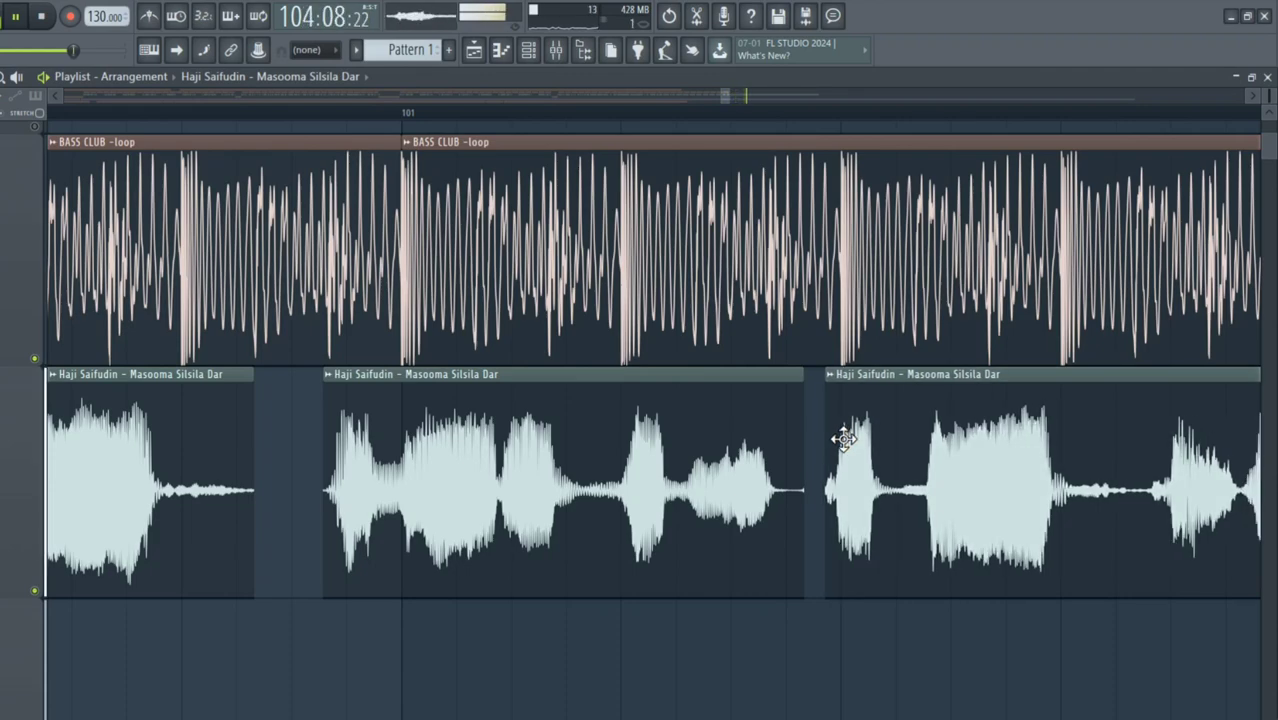
key(ctrl+z)
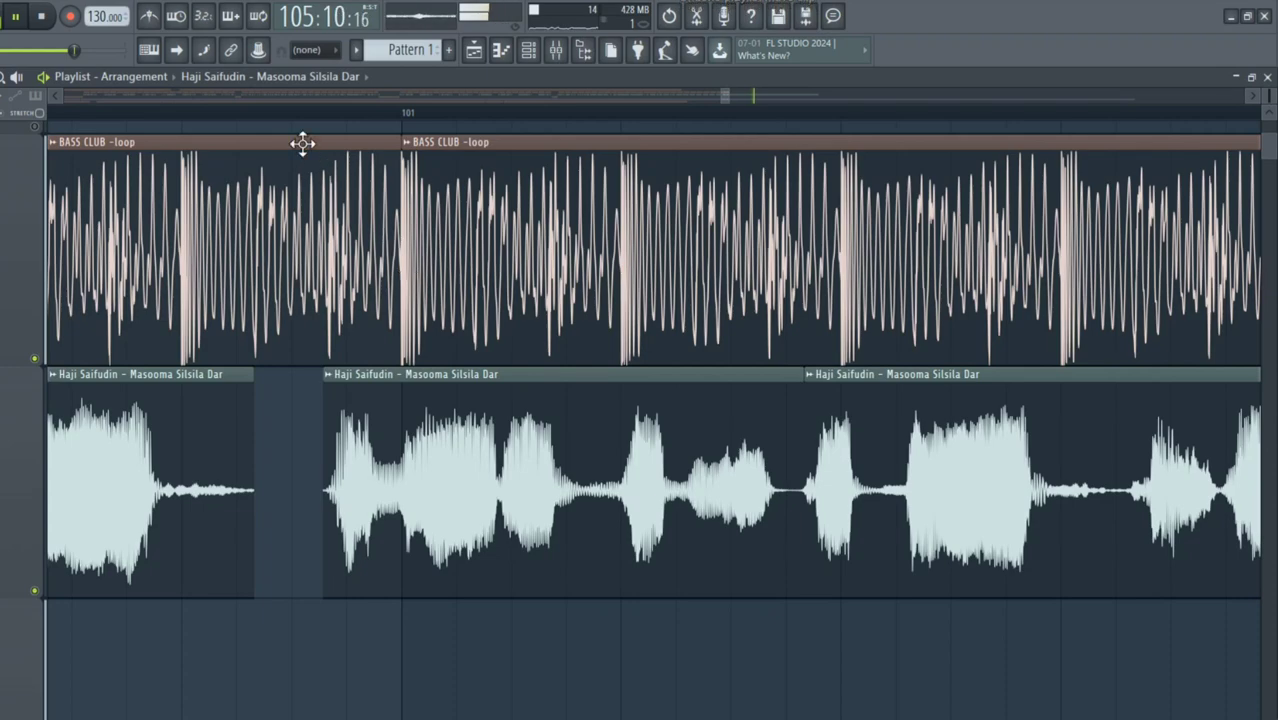
key(ctrl+z)
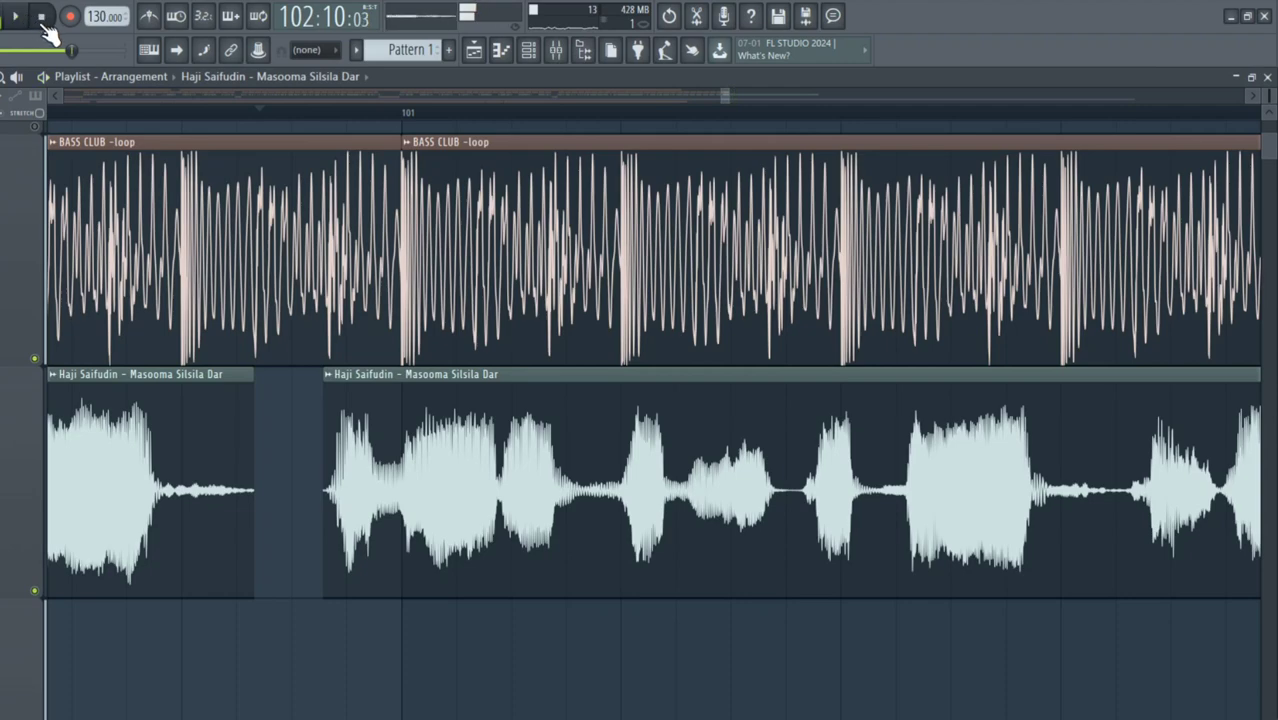
Play the arrangement from bar 101 past bar 102 to check the vocal's timing against the bass loop
key(space)
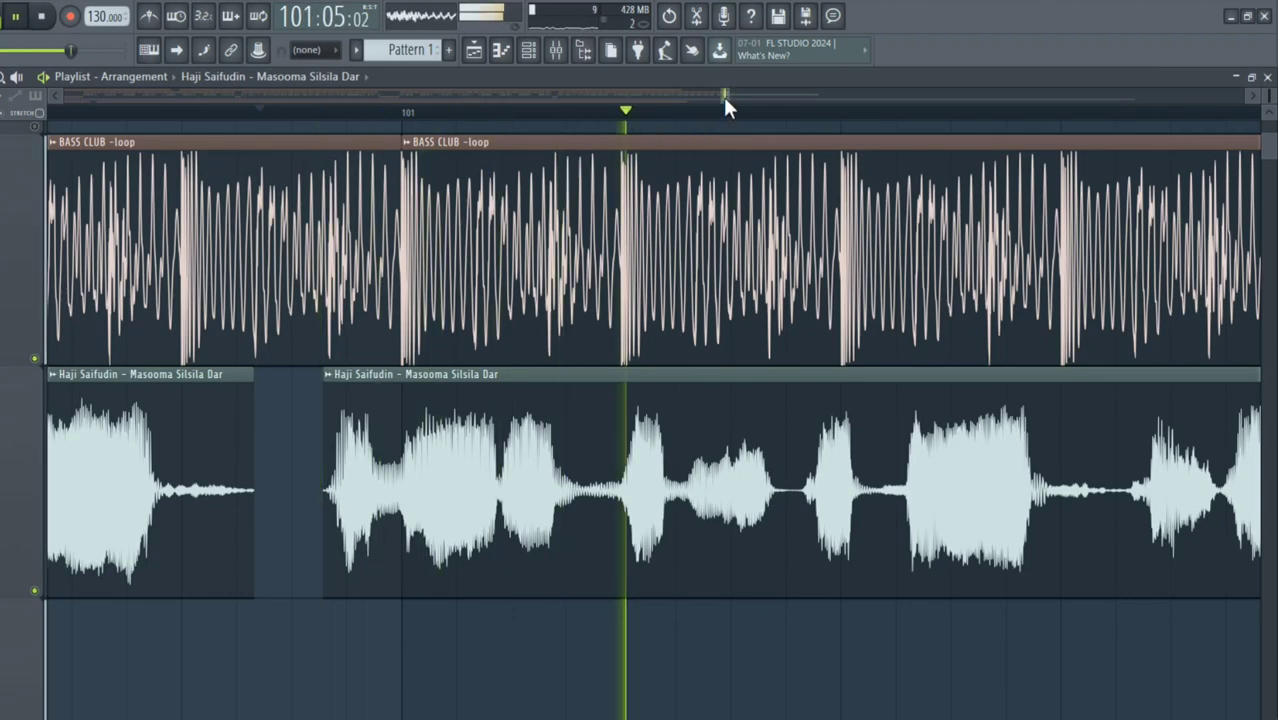
drag(725, 96, 731, 97)
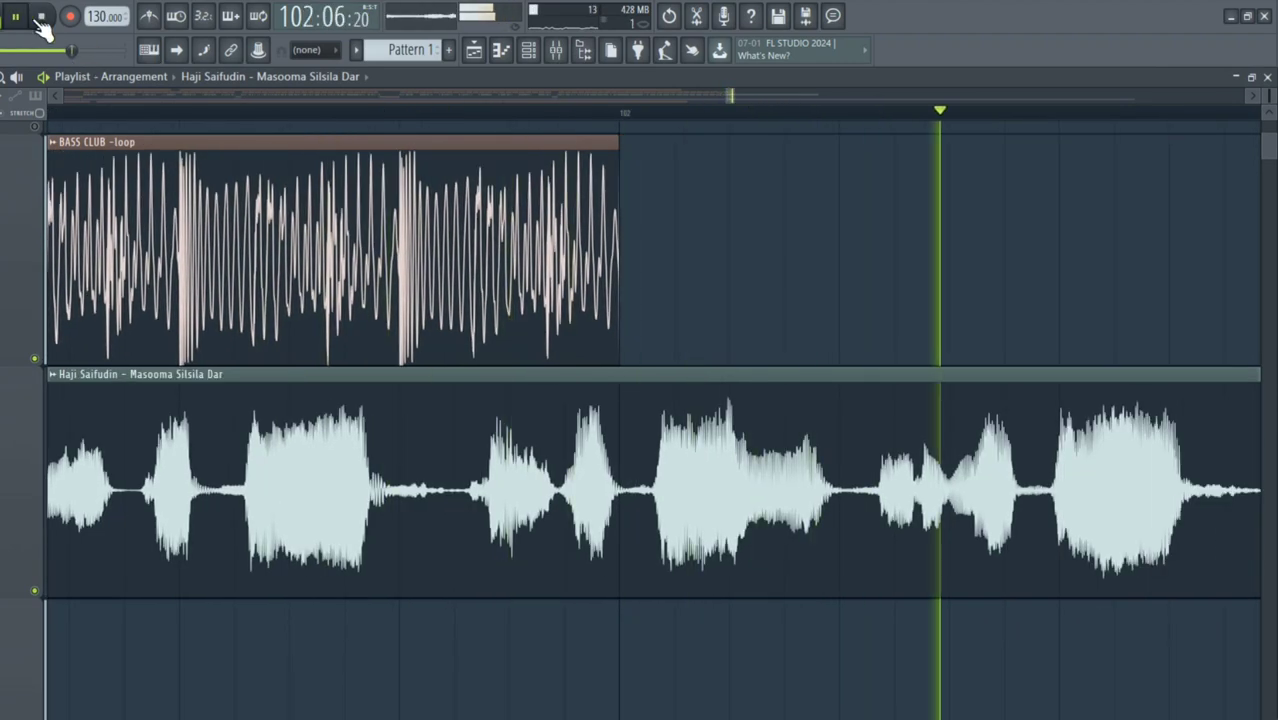
key(space)
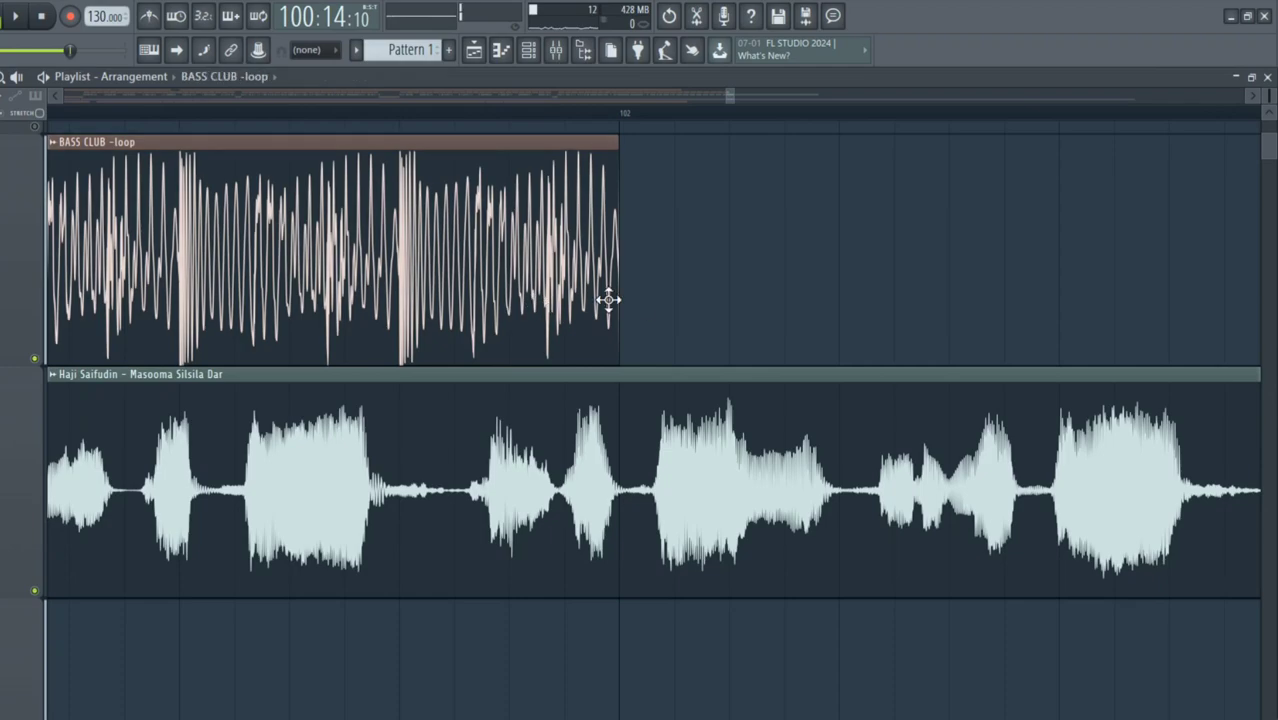
Place a BASS CLUB -loop clip at bar 102, and slice the vocal before it, moving the following part so its second syllable starts there
mouse_move(661, 293)
mouse_down()
mouse_move(699, 286)
mouse_move(664, 291)
mouse_up()
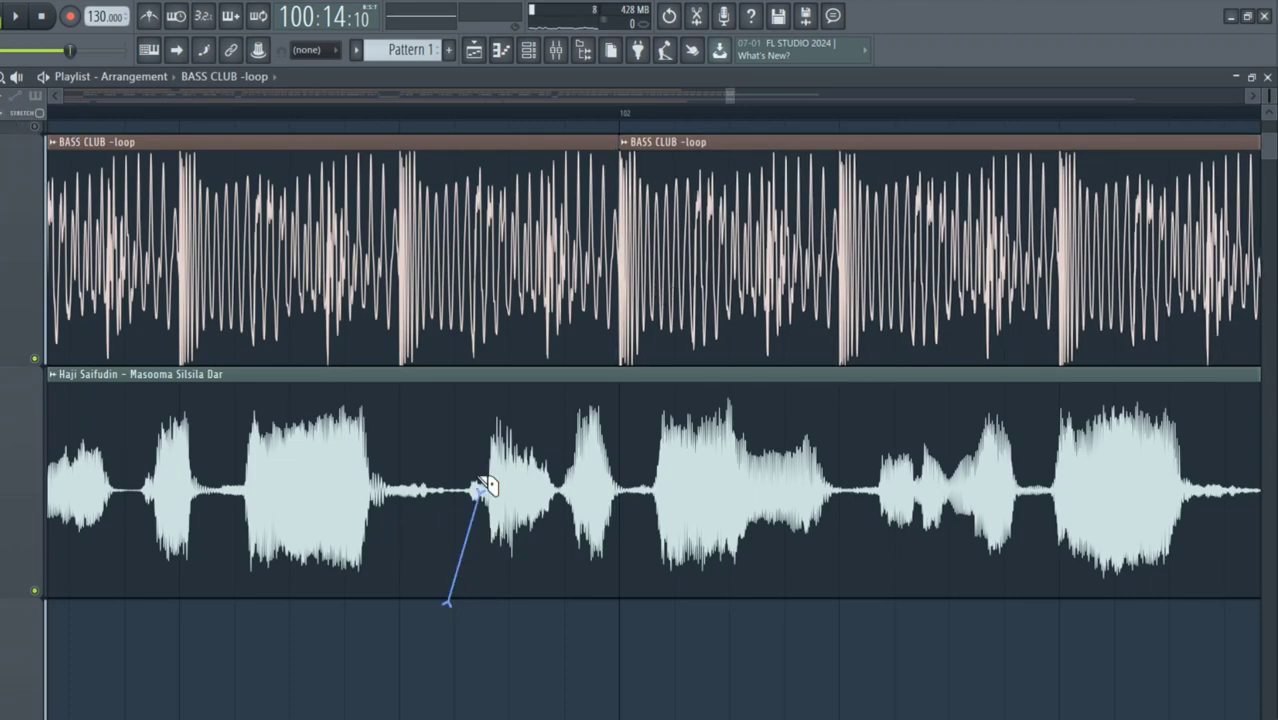
drag(484, 486, 484, 438)
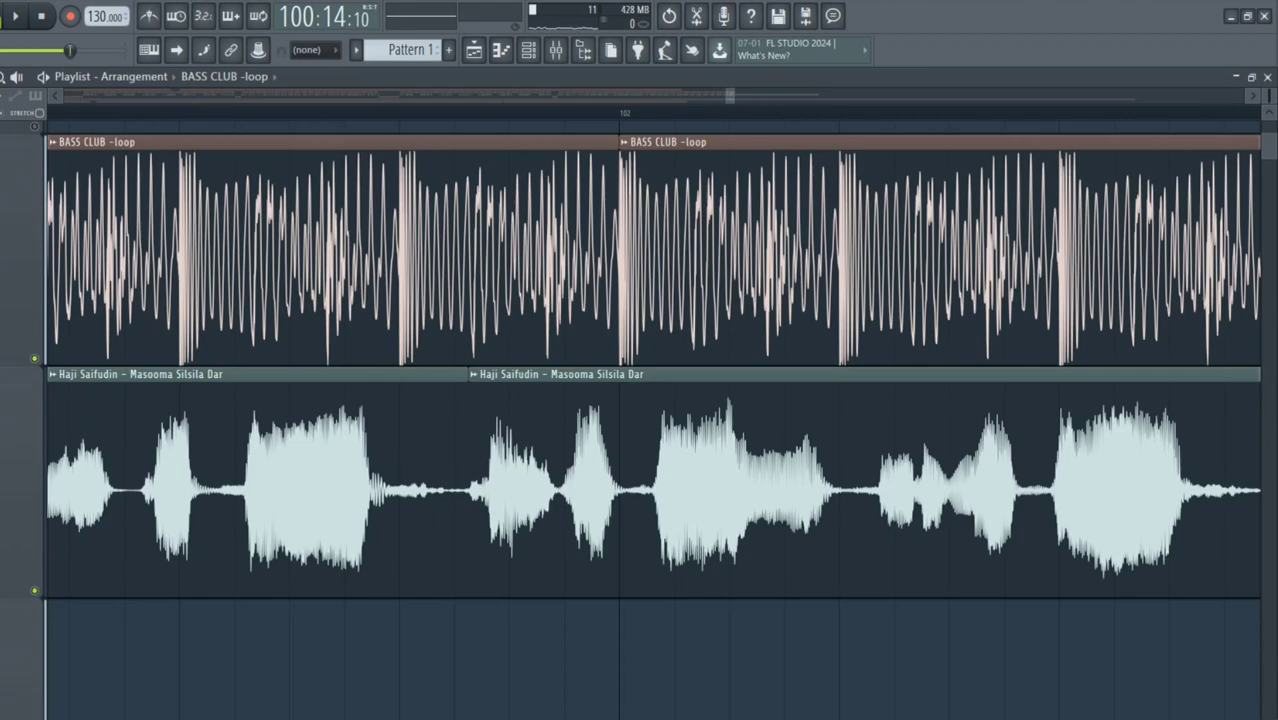
drag(557, 466, 617, 474)
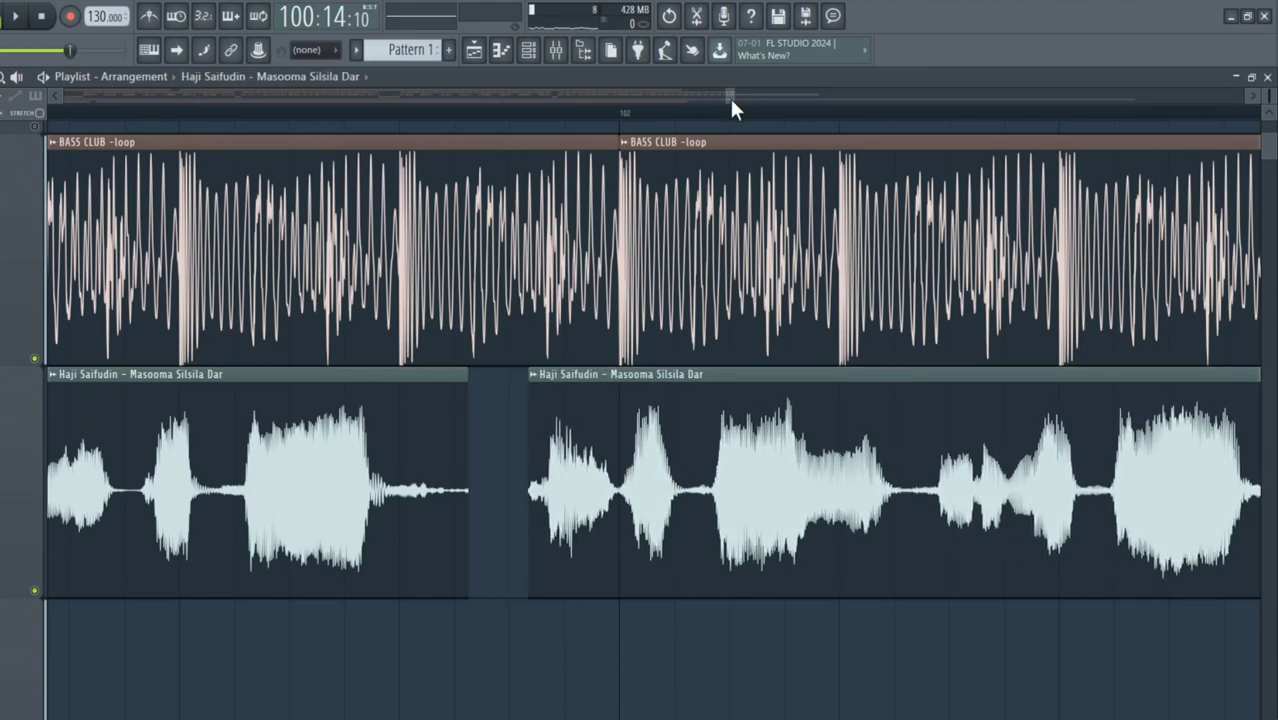
key(space)
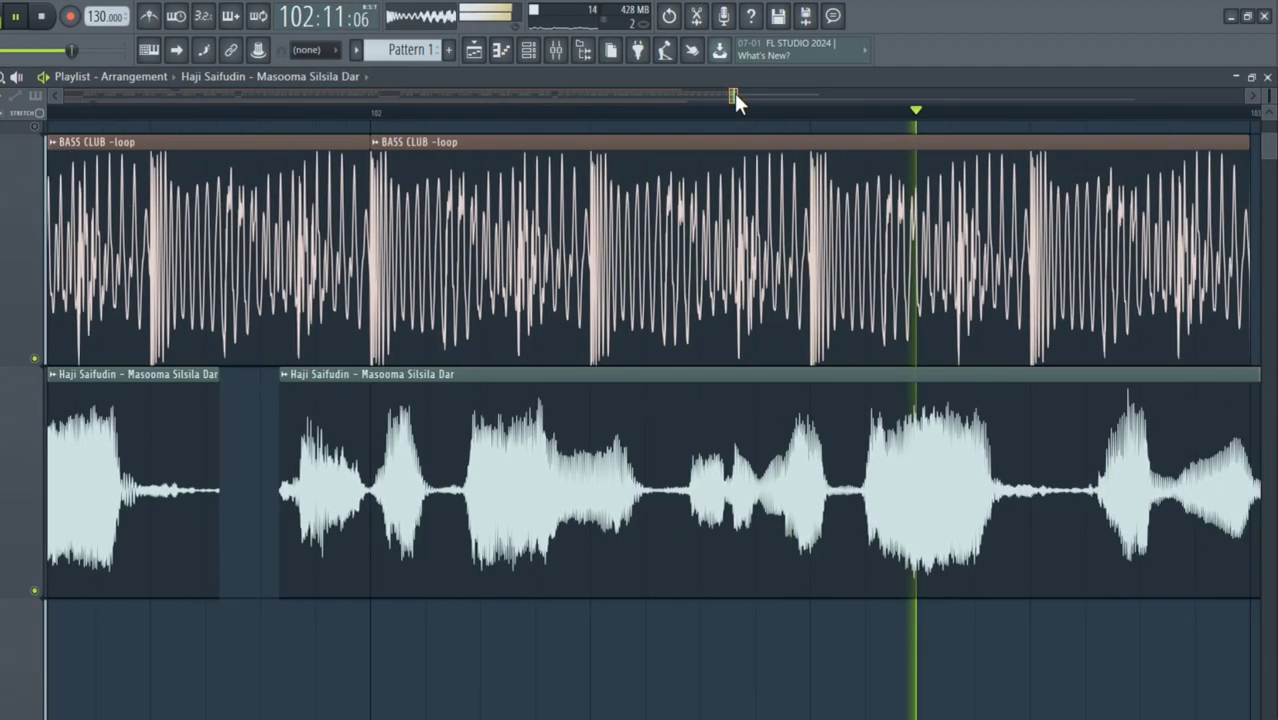
Add another BASS CLUB -loop clip to the bass track, aligned to start exactly at bar 103
drag(735, 94, 738, 93)
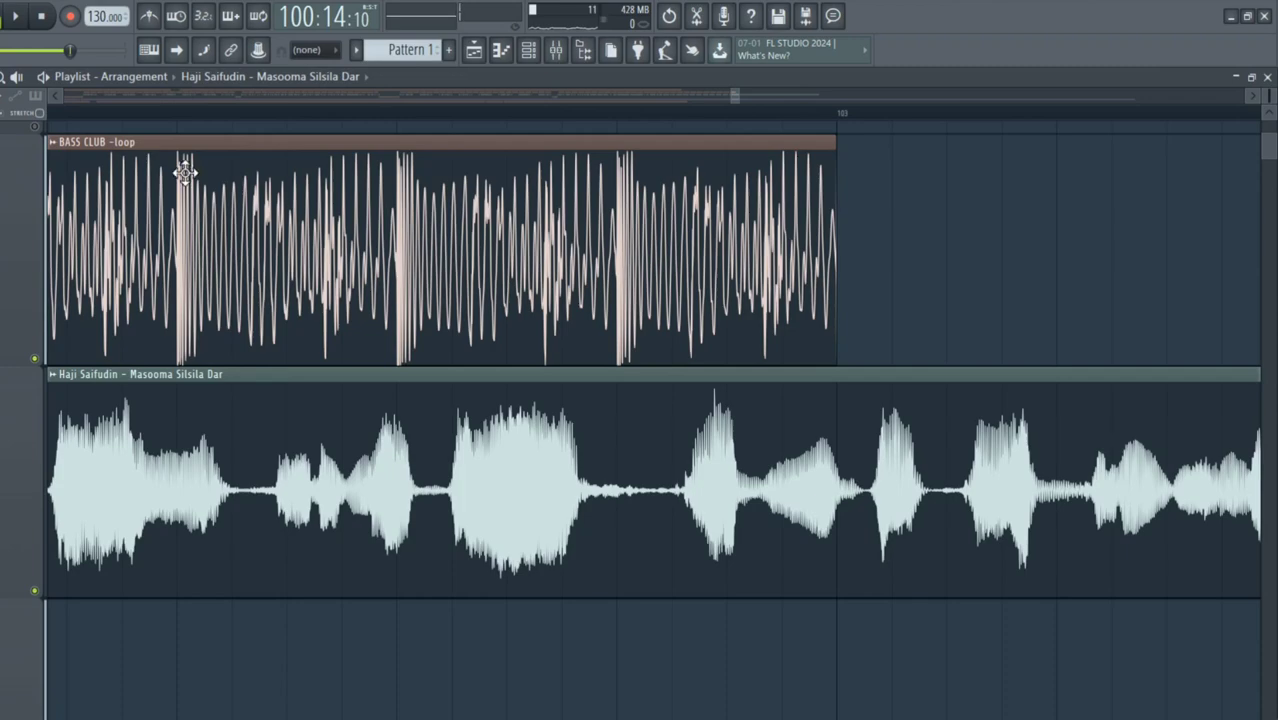
click(880, 280)
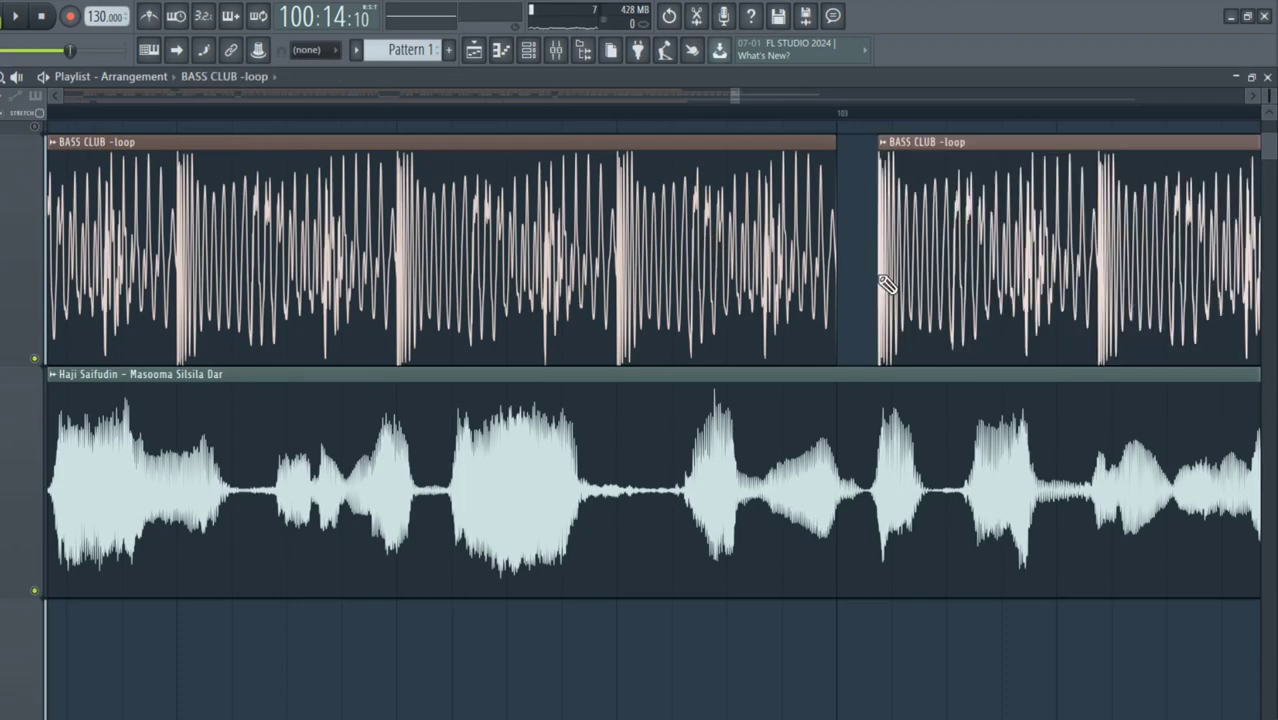
drag(936, 271, 904, 276)
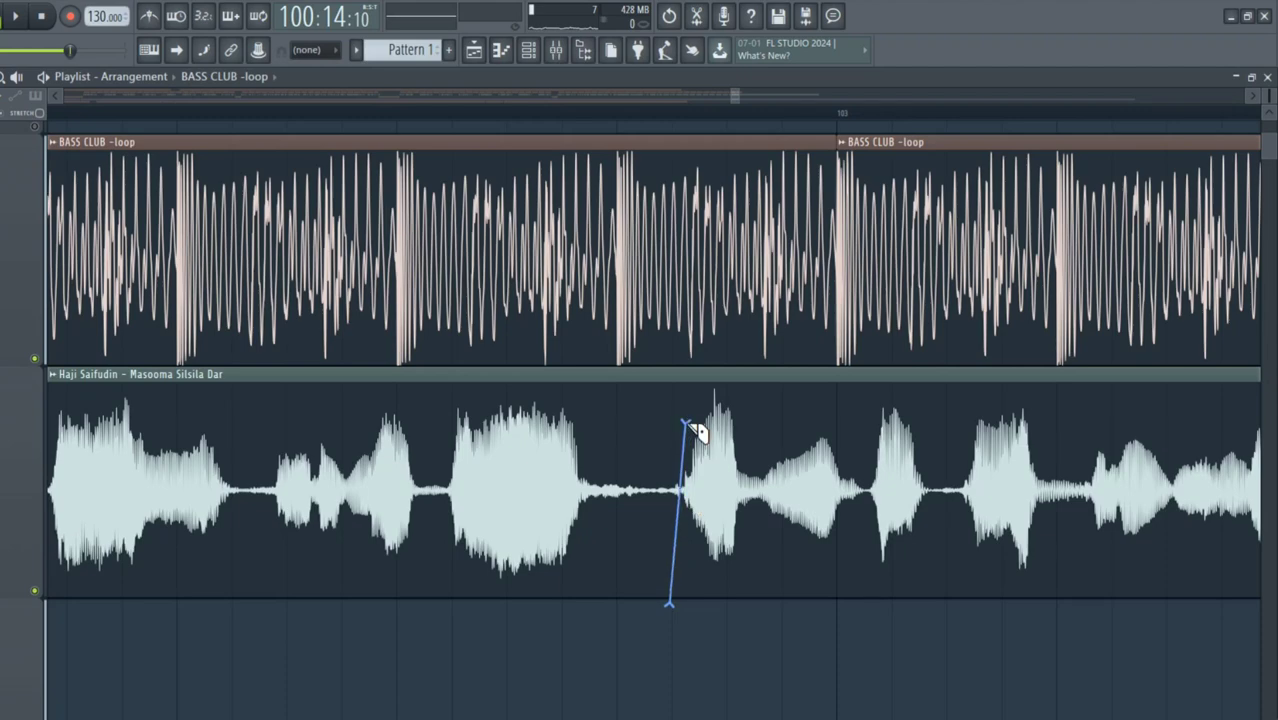
Slice the vocal before the phrase leading into bar 103 and move the following part forward so its second syllable starts on that bar
drag(690, 423, 690, 423)
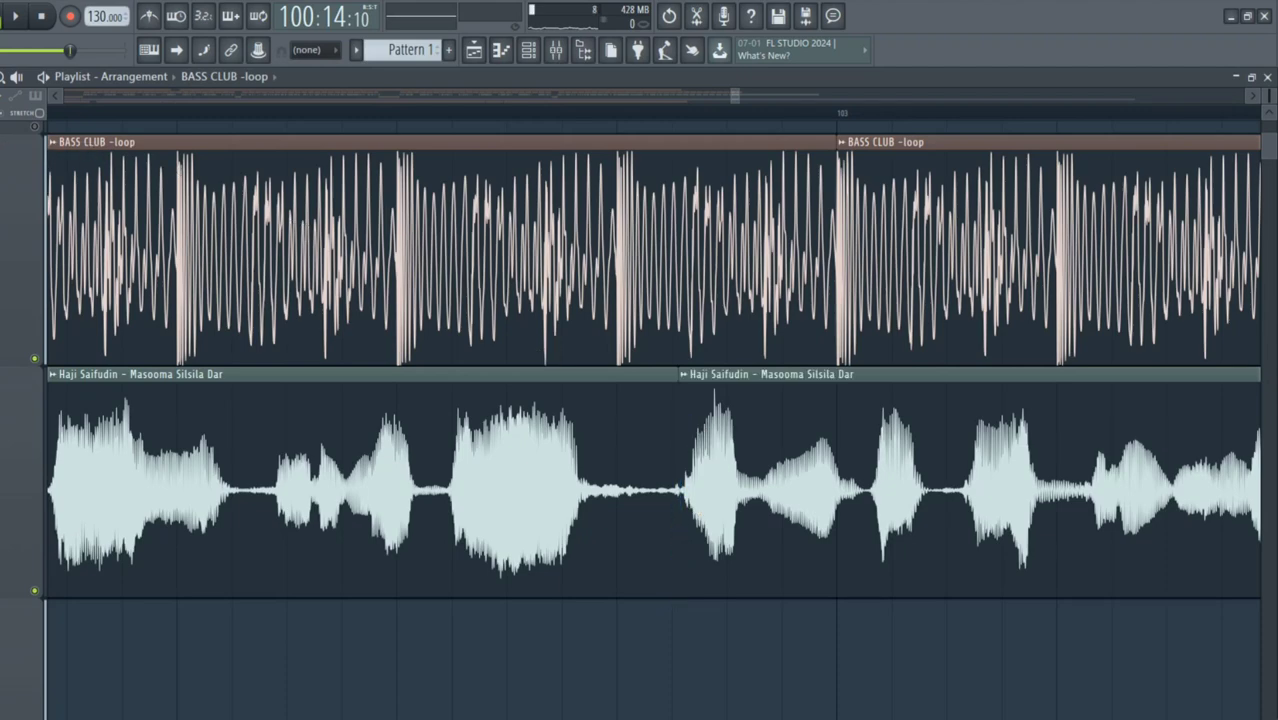
drag(905, 497, 978, 533)
key(space)
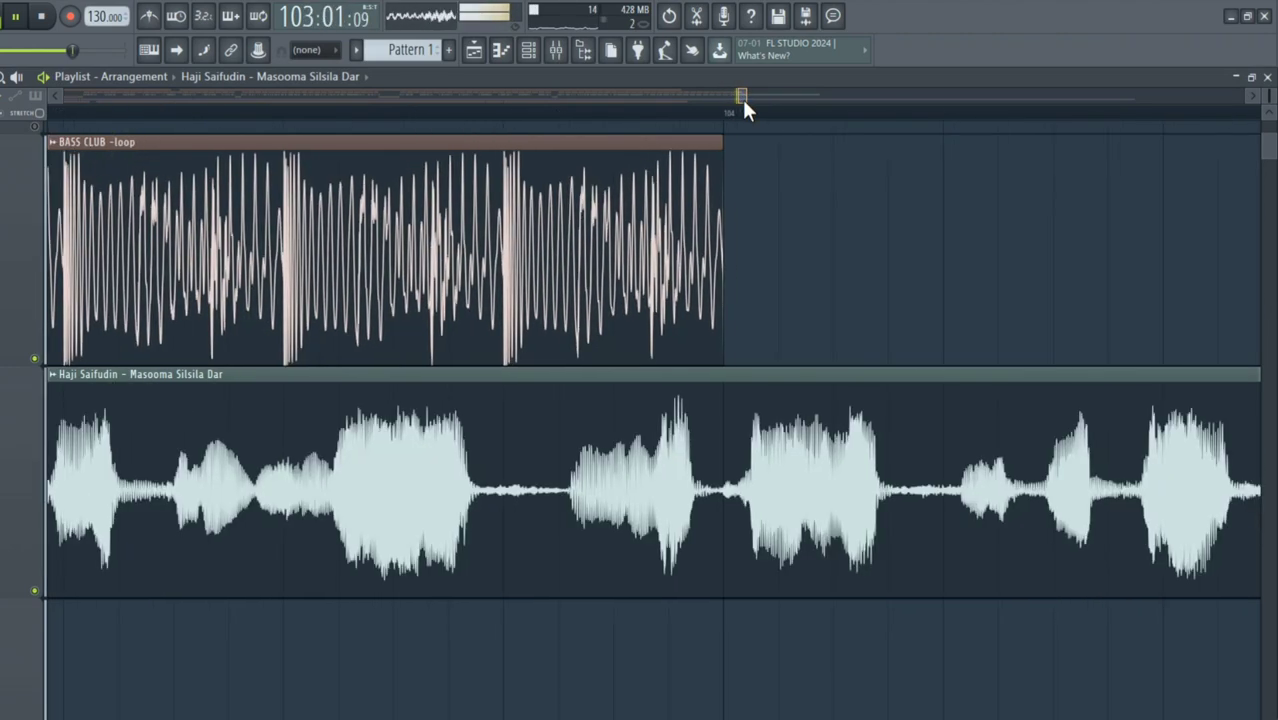
Continue the bass track with a BASS CLUB -loop clip aligned to bar 104
click(679, 239)
click(770, 269)
drag(808, 269, 772, 277)
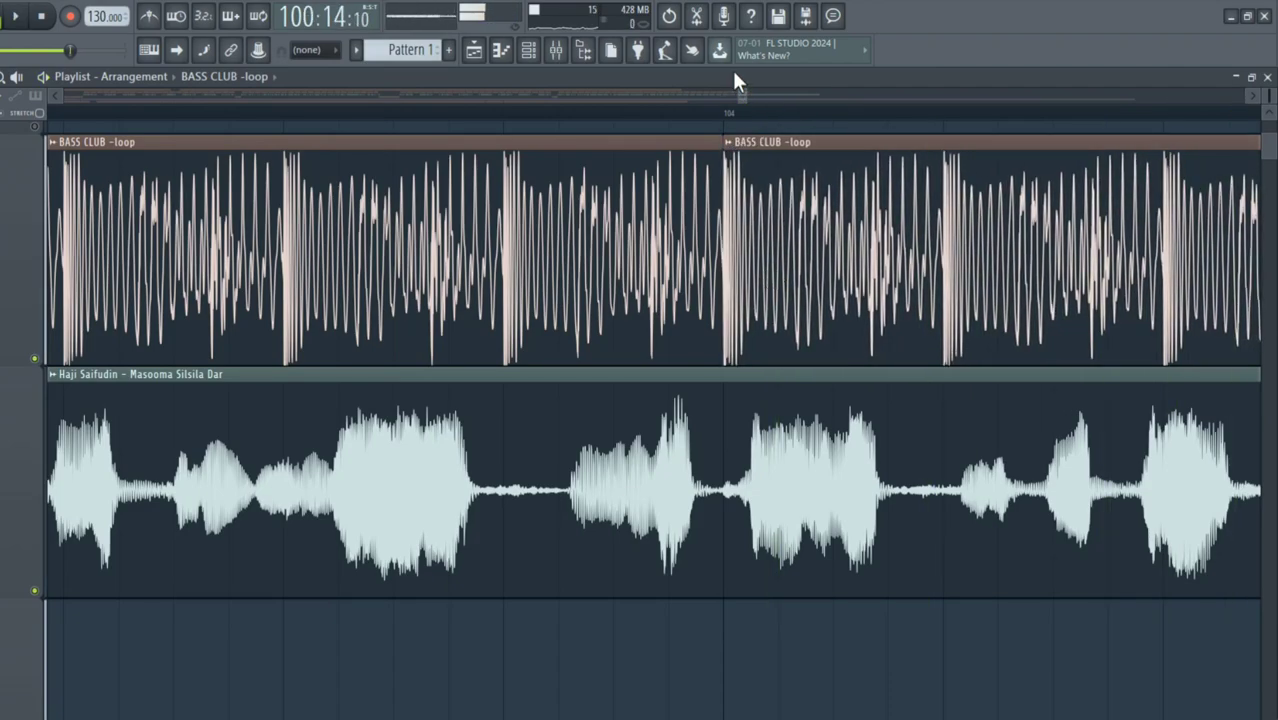
Try slightly earlier positions for the vocal part at bar 103 during playback, and return its second syllable to the bar line
drag(744, 93, 735, 95)
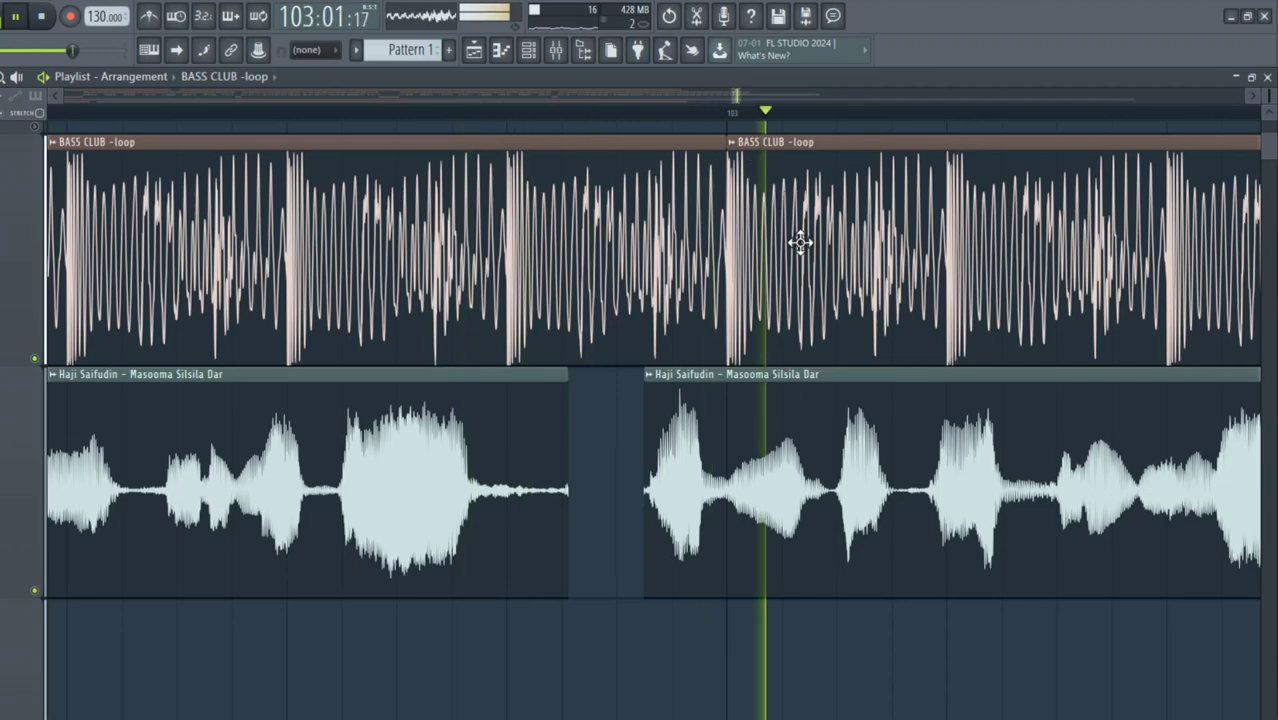
drag(789, 419, 772, 424)
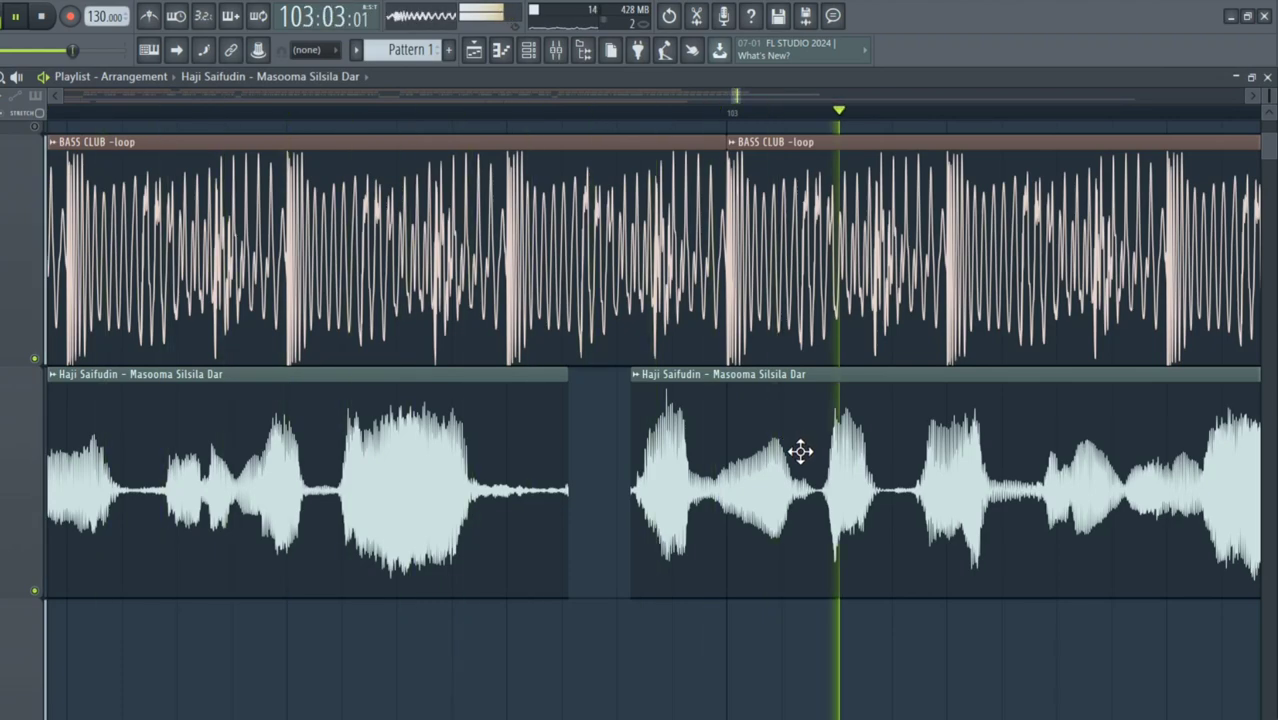
drag(796, 451, 780, 459)
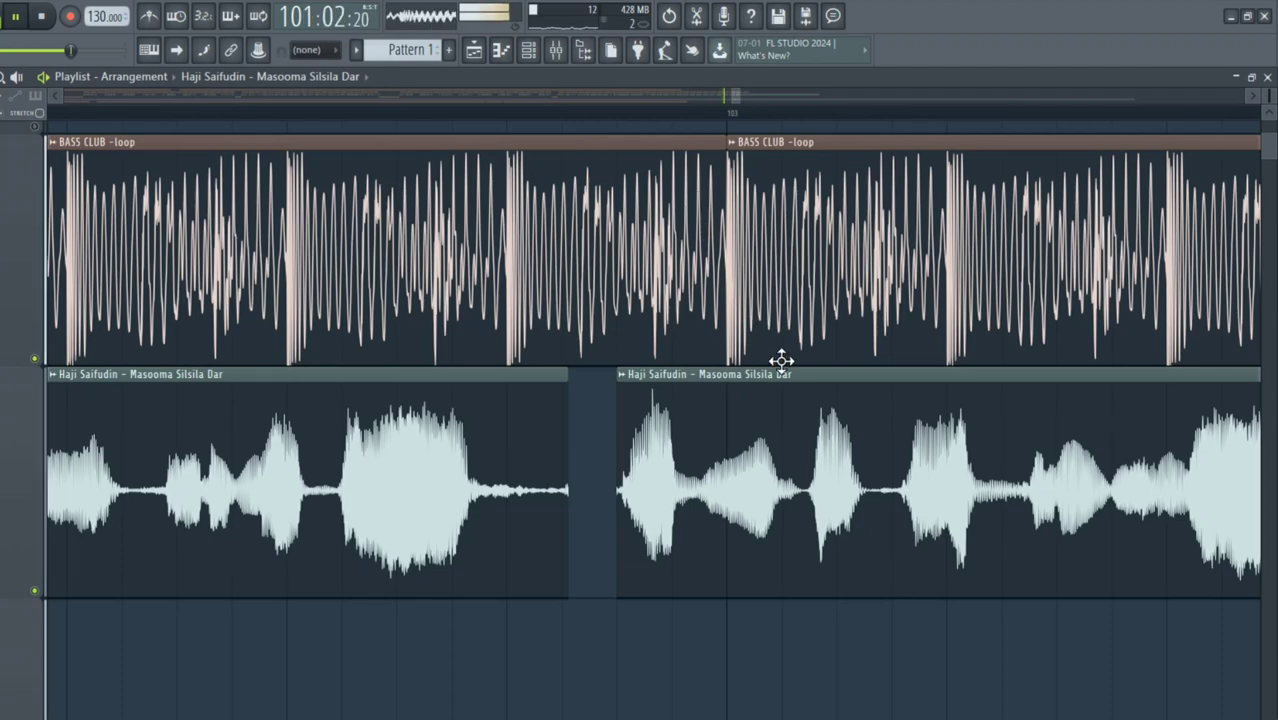
drag(813, 480, 818, 484)
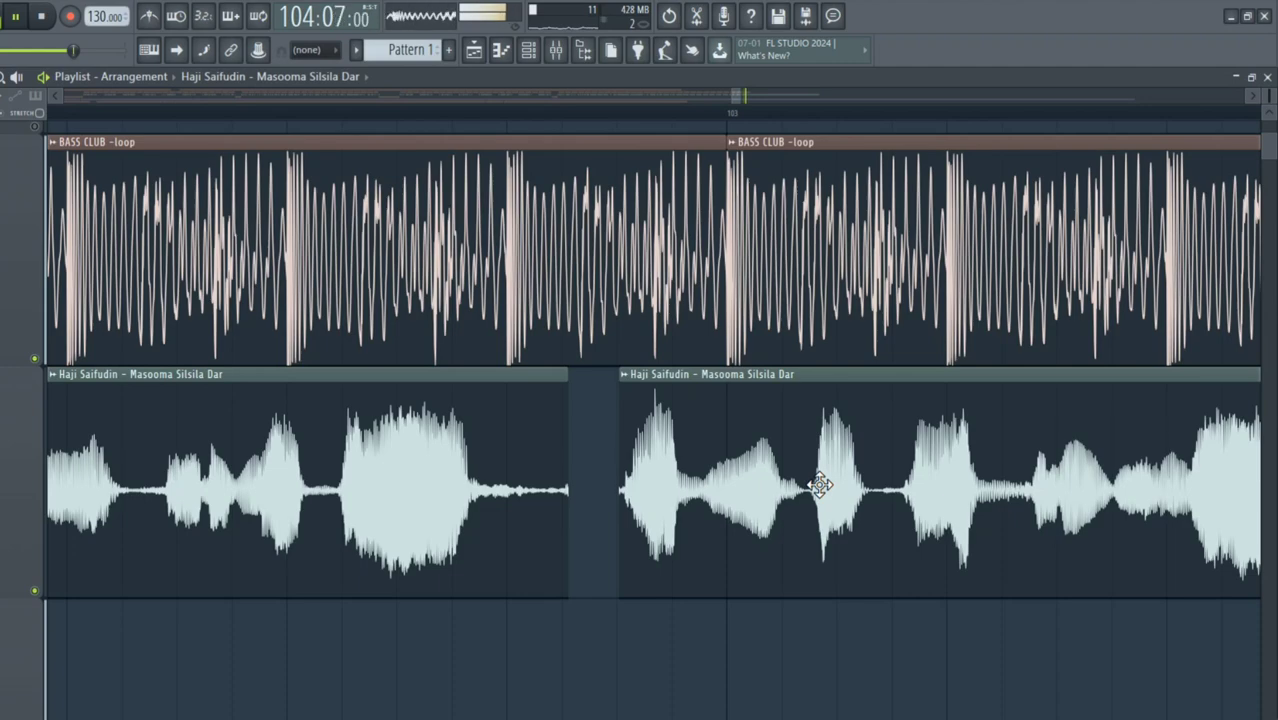
drag(819, 485, 844, 508)
key(space)
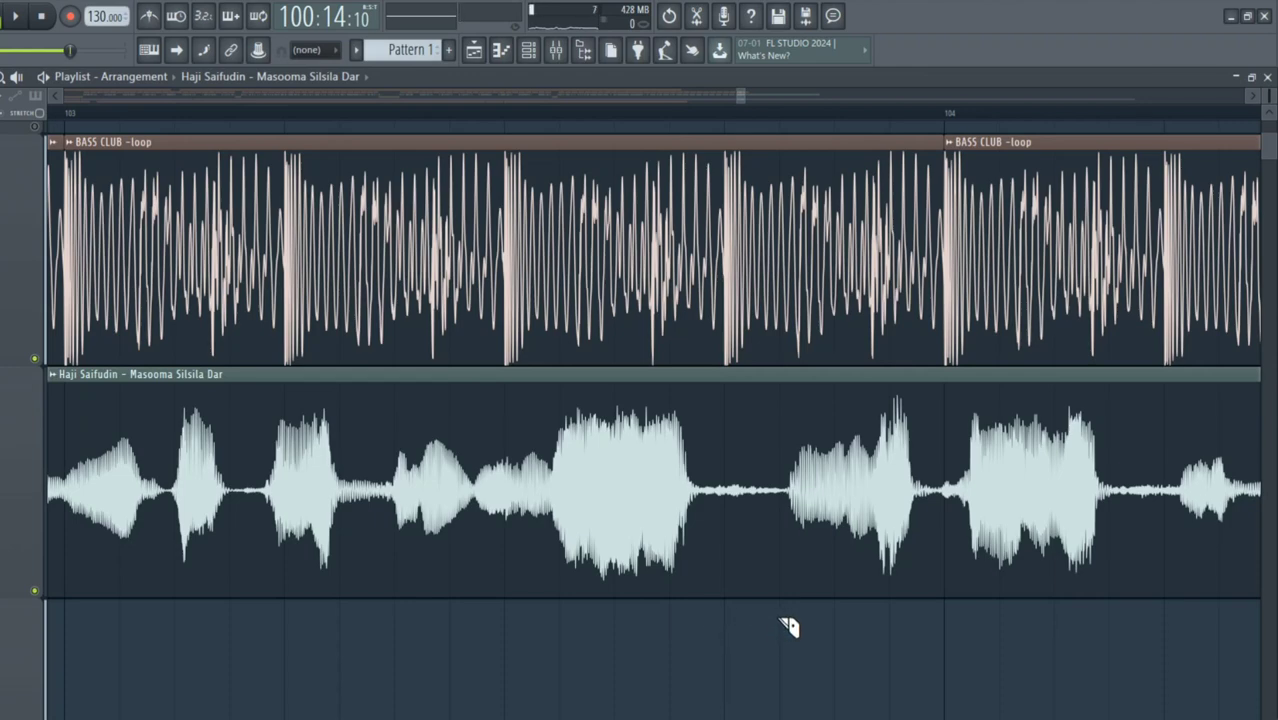
Slice the vocal before the phrase leading into bar 104 and move the following part forward so its loud second syllable lands on that bar
drag(777, 618, 790, 427)
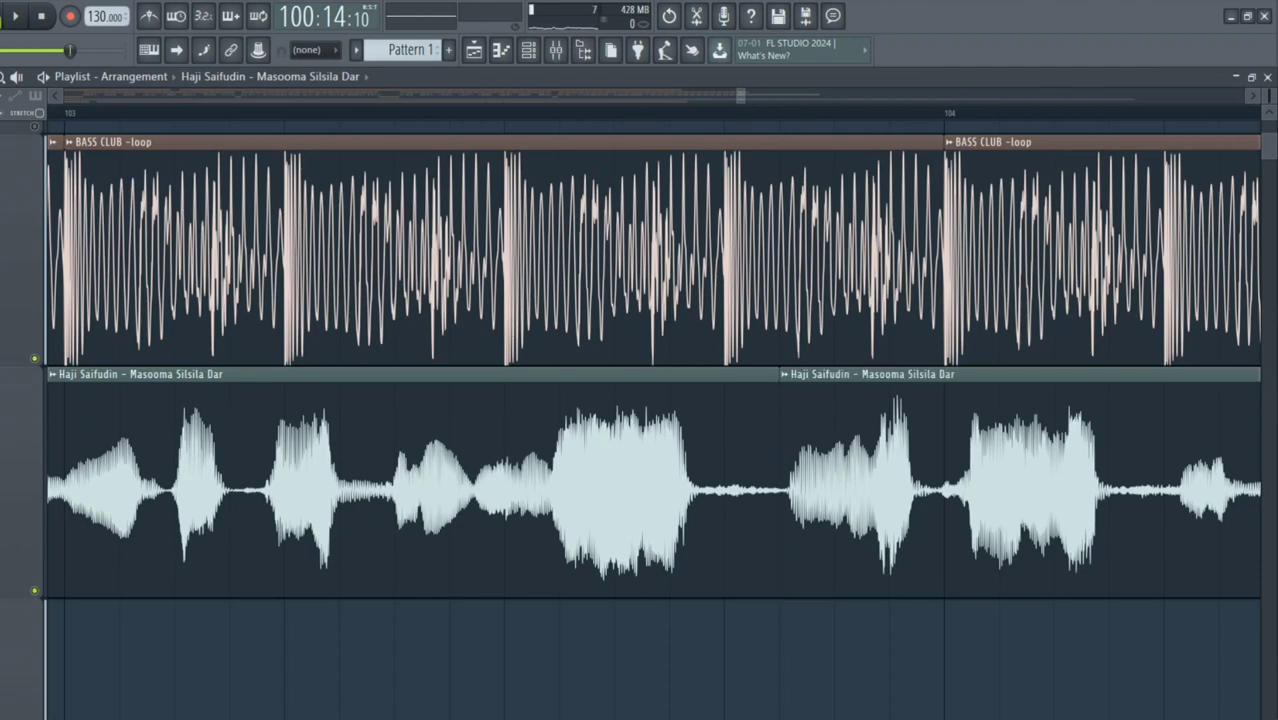
drag(919, 488, 980, 509)
key(space)
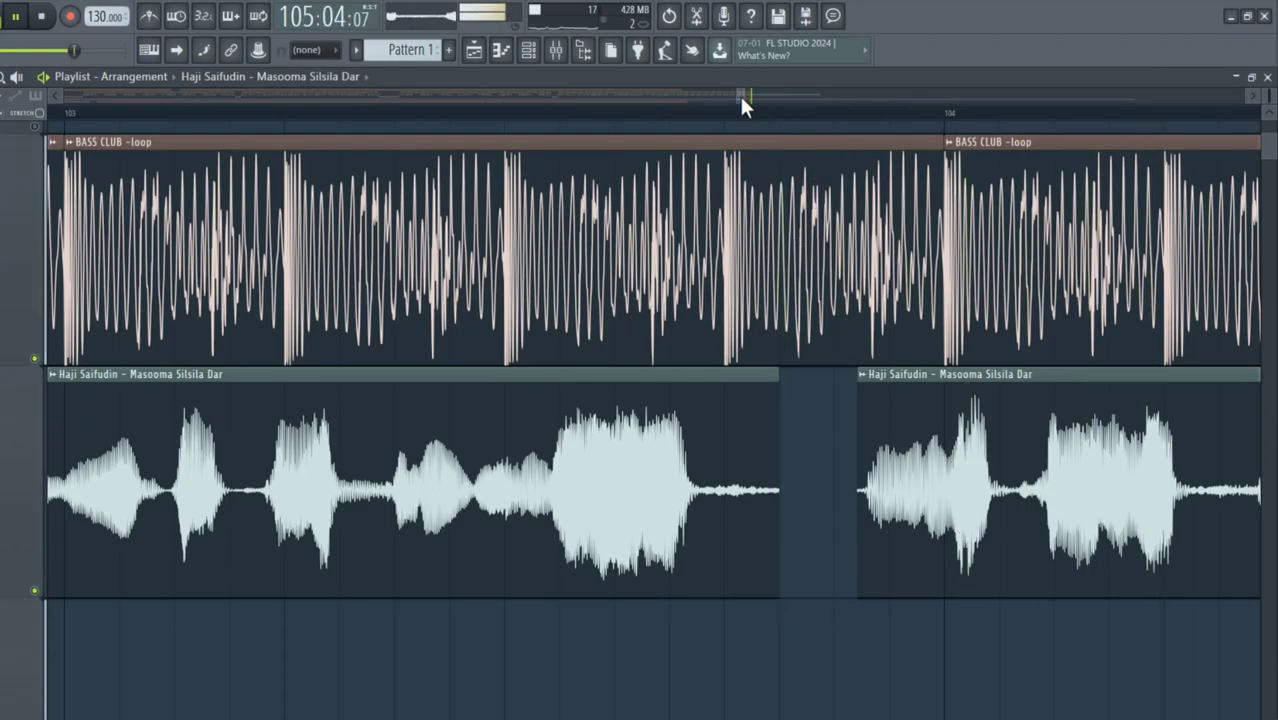
Extend the bass track with a BASS CLUB -loop clip aligned to bar 105
drag(741, 97, 751, 99)
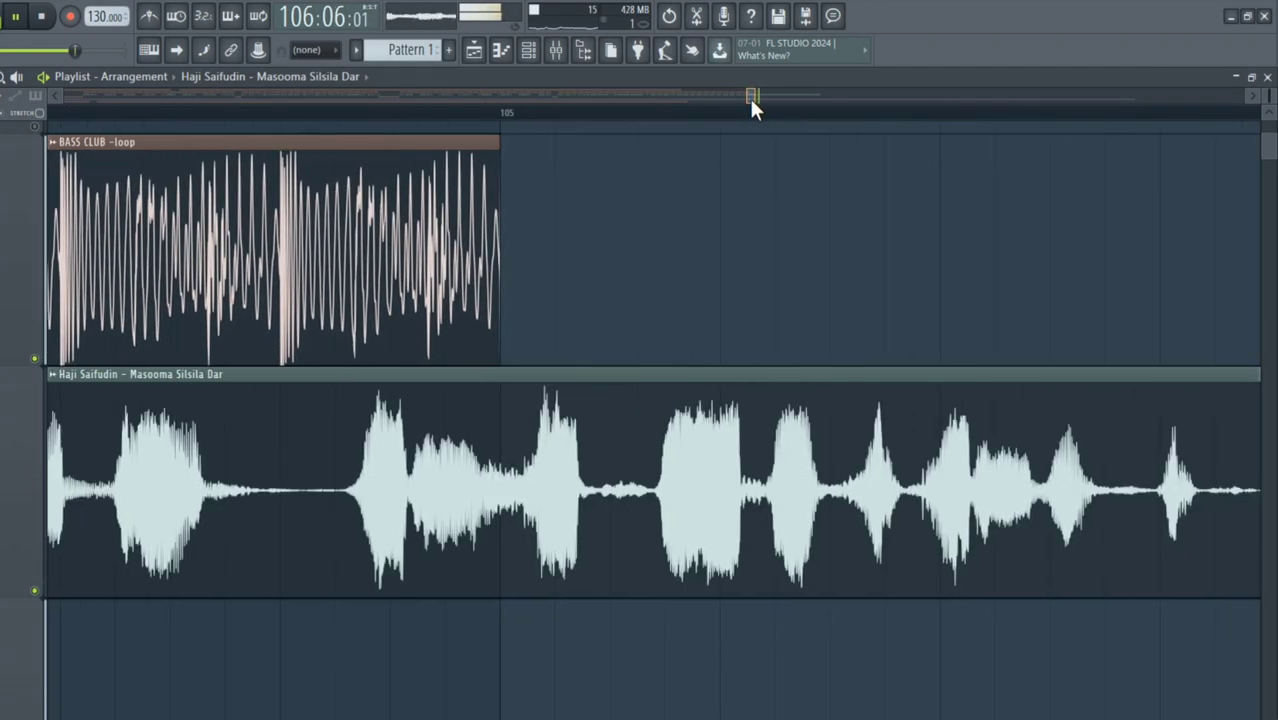
click(510, 284)
drag(605, 291, 608, 292)
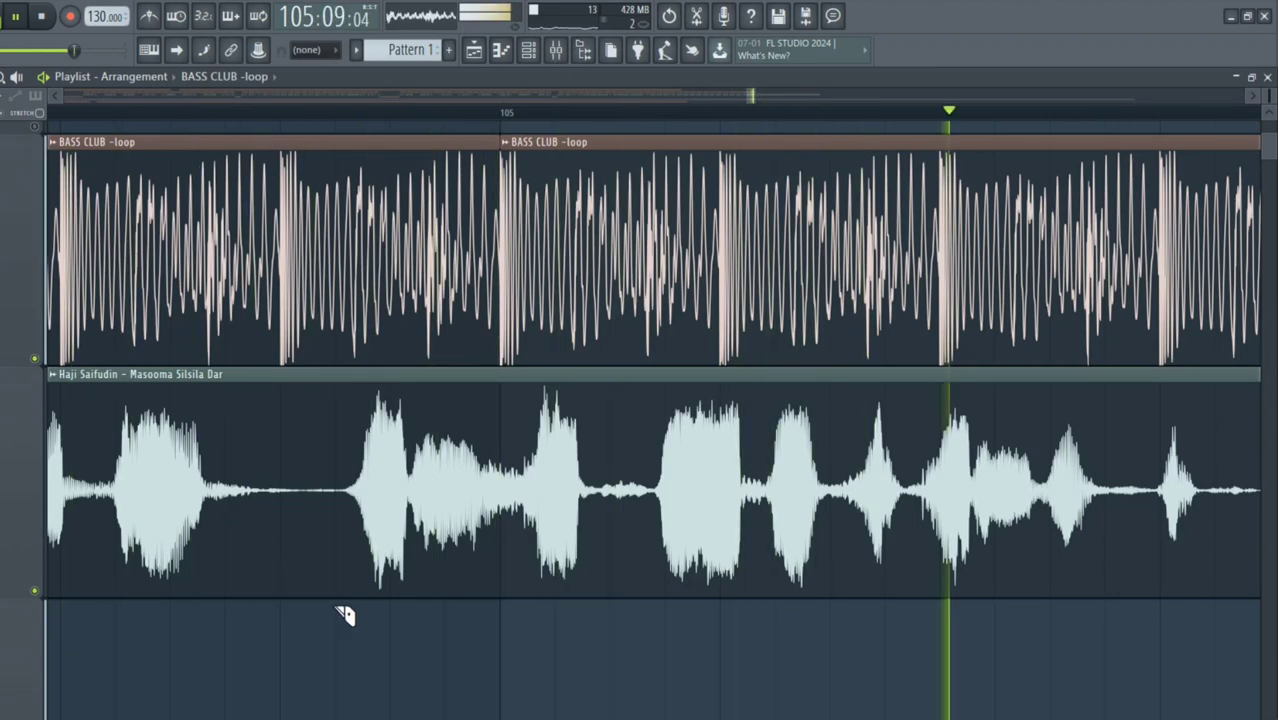
Slice the vocal before the phrase leading into bar 105 and move the following part forward so its second syllable starts on that bar
drag(337, 606, 340, 402)
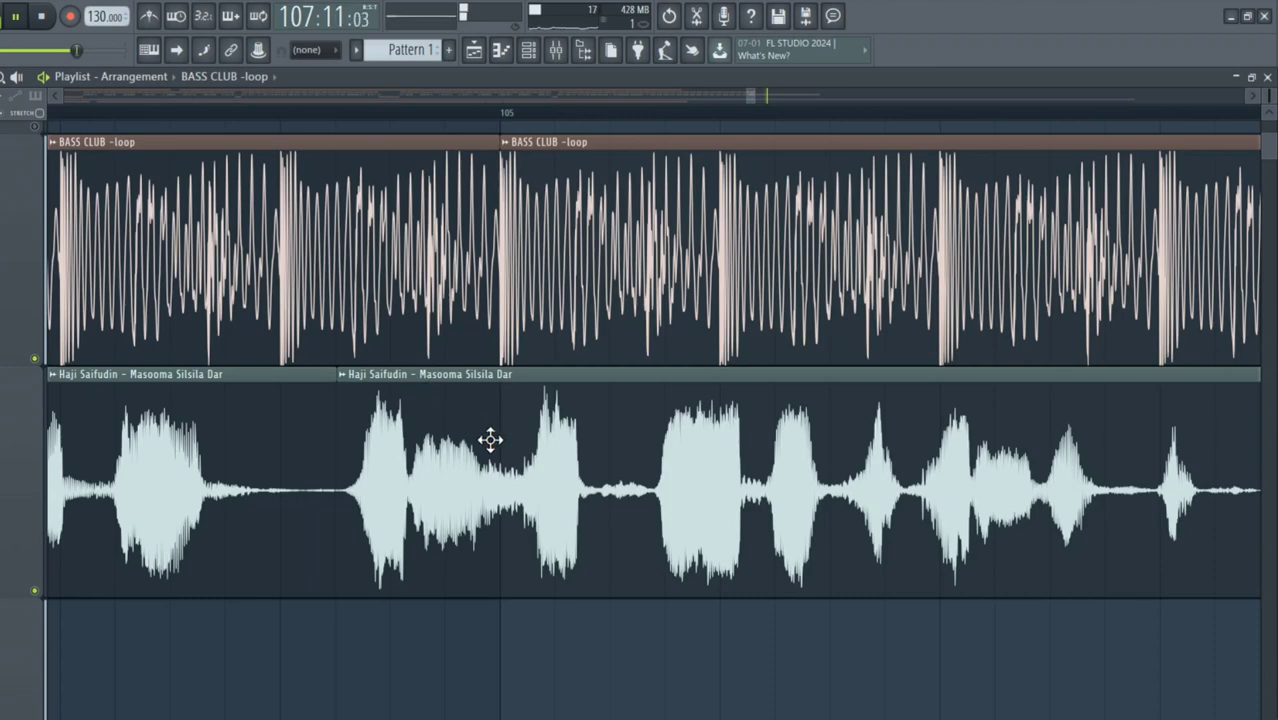
drag(490, 440, 583, 466)
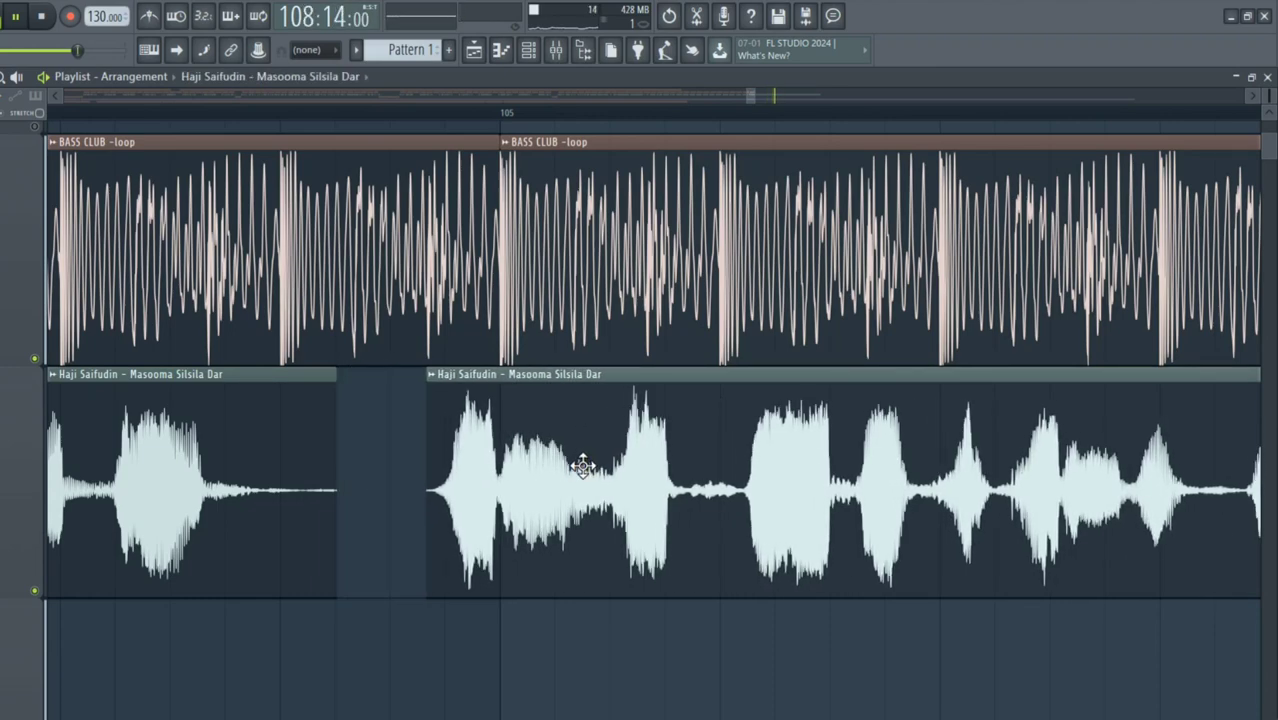
key(space)
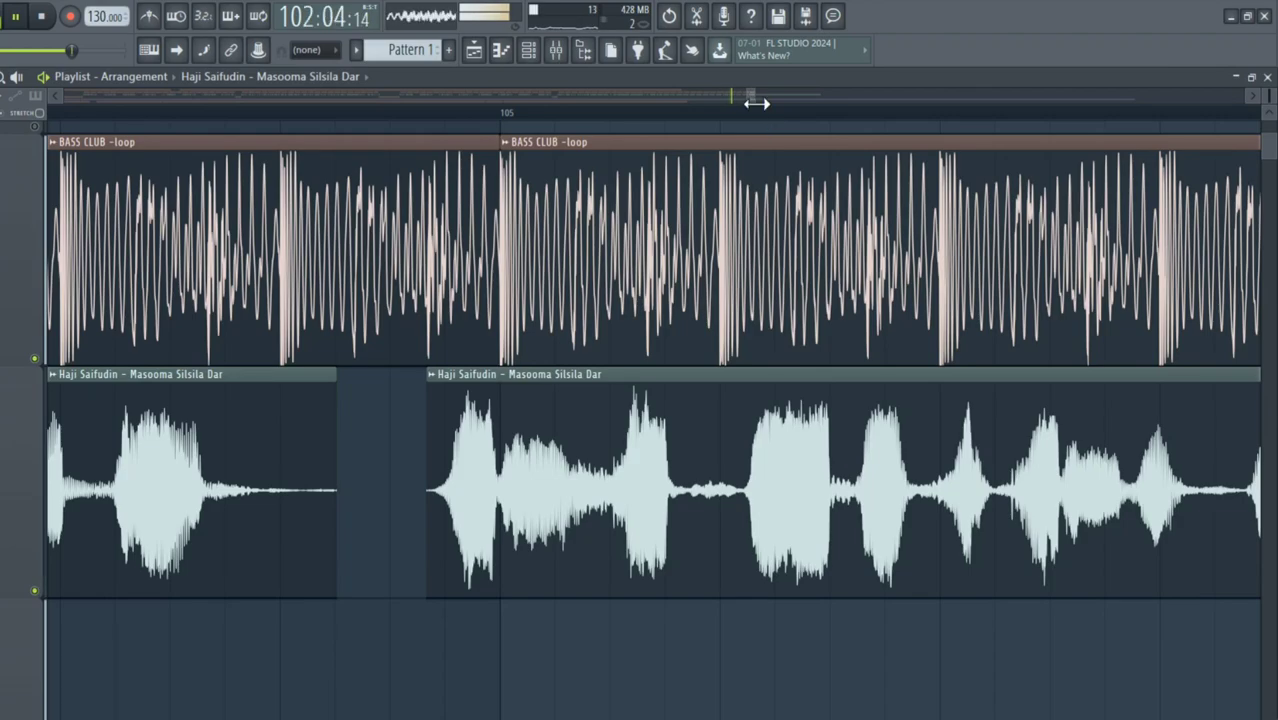
Set the global snap to Line
scroll(747, 97, down, 5)
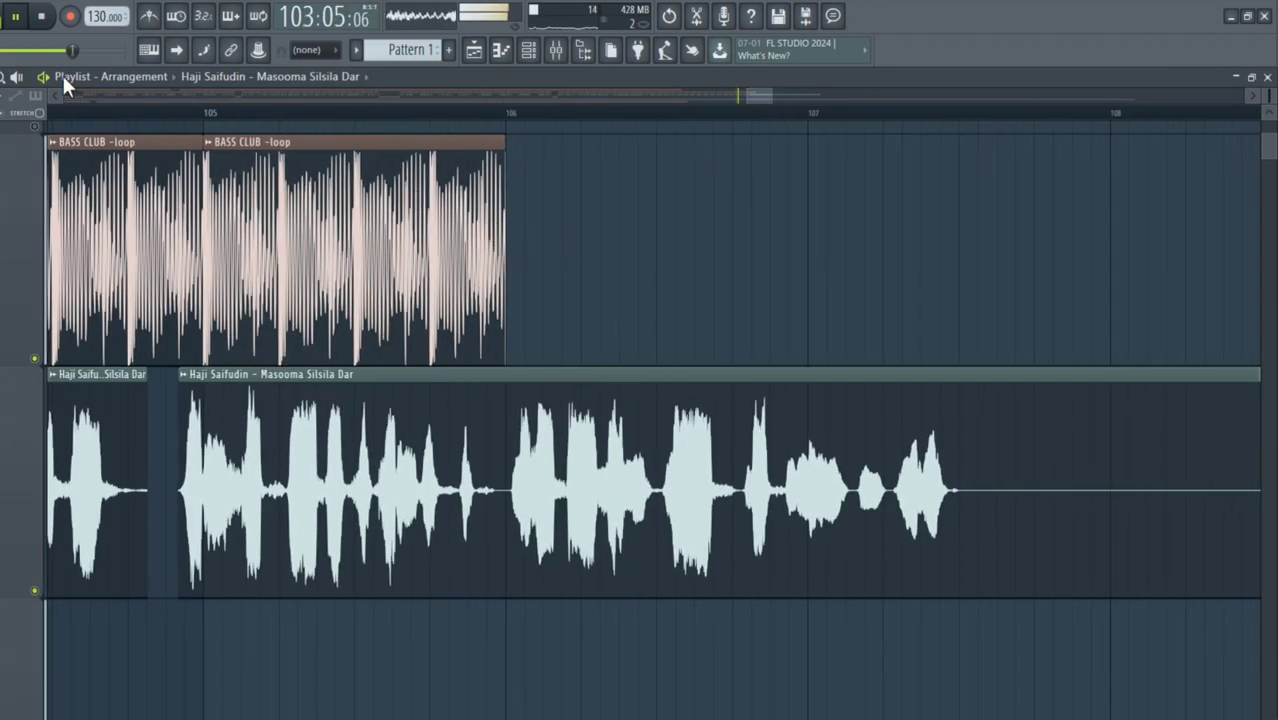
click(320, 50)
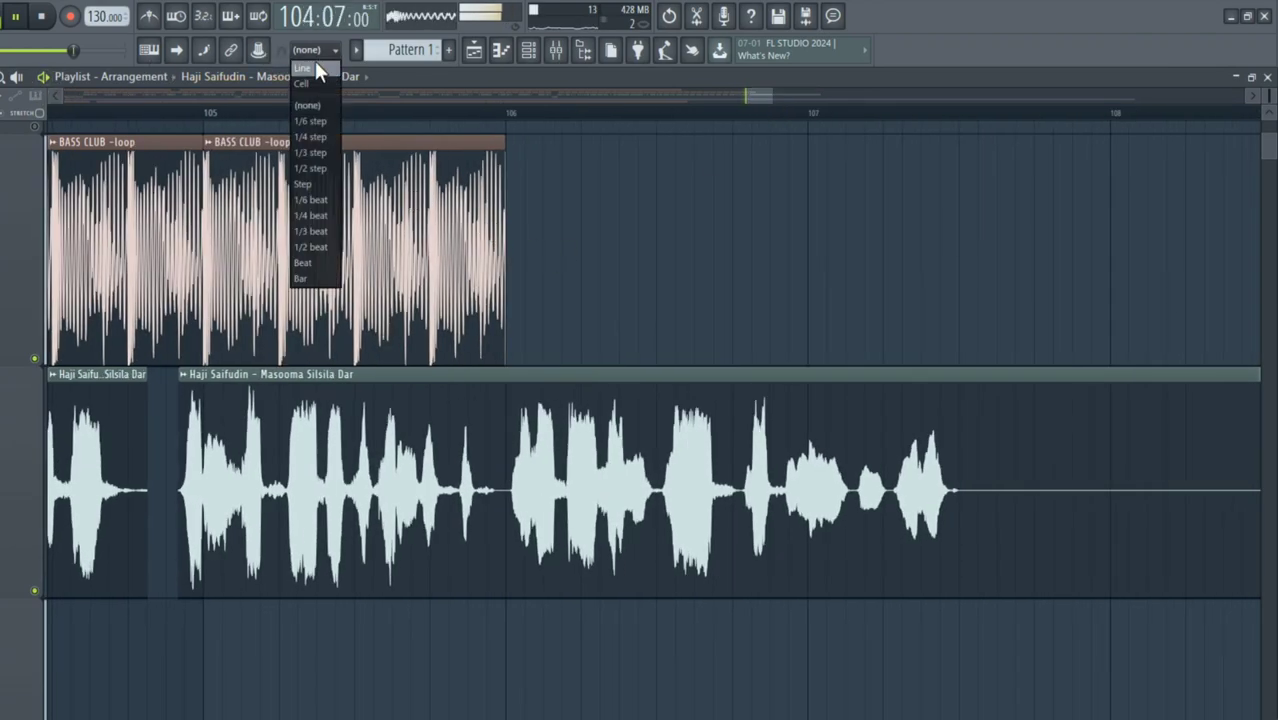
click(308, 88)
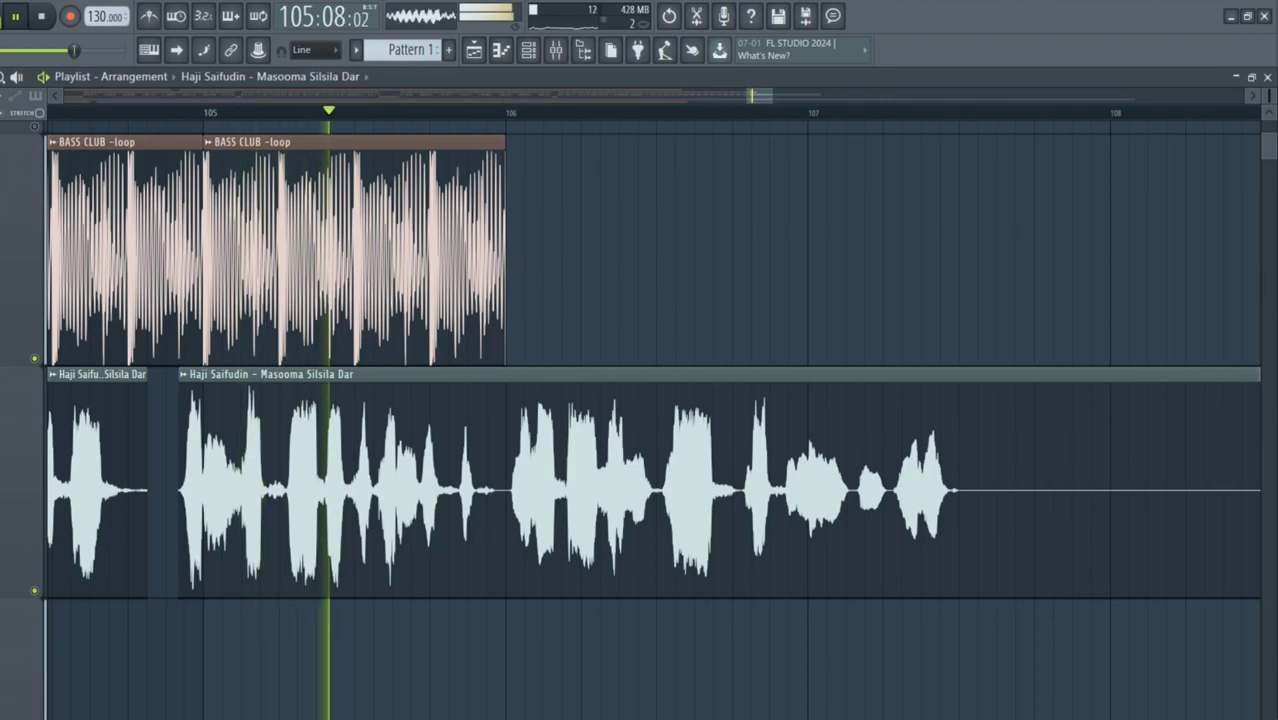
click(560, 310)
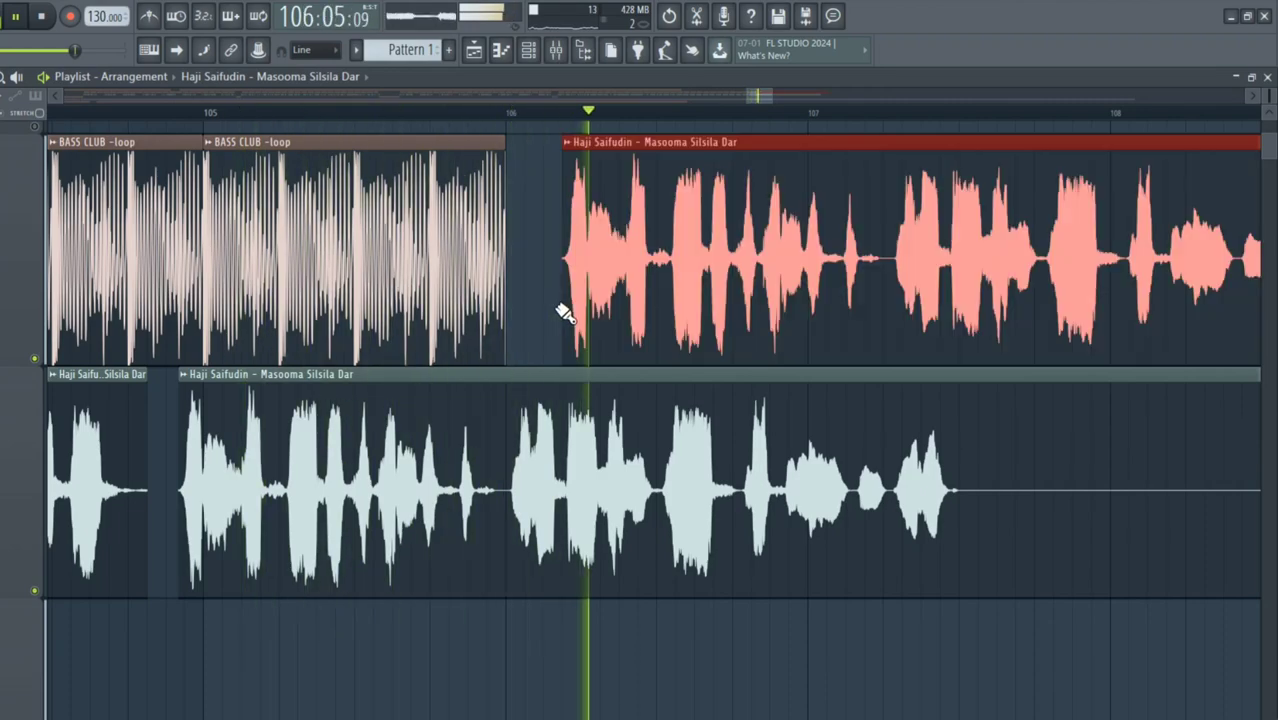
drag(608, 300, 585, 300)
right_click(608, 286)
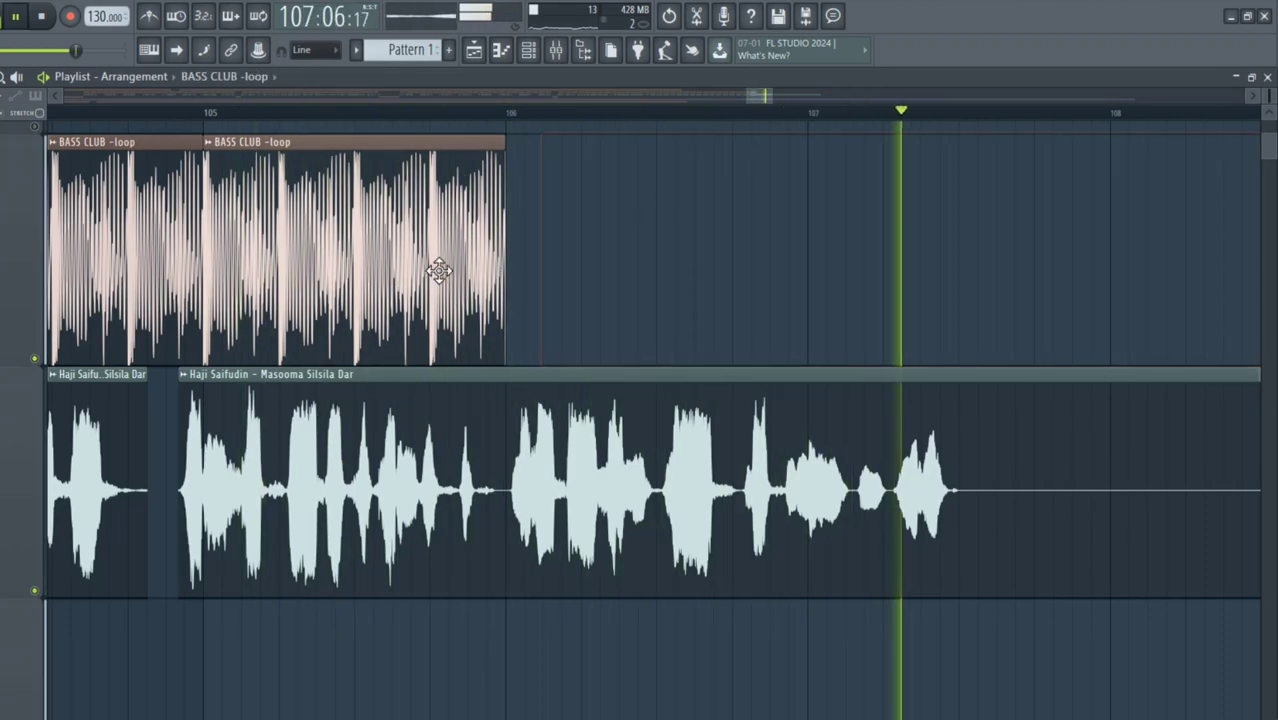
Fill the bass track with consecutive BASS CLUB -loop clips at bars 106, 107 and 108
click(564, 273)
drag(667, 259, 611, 258)
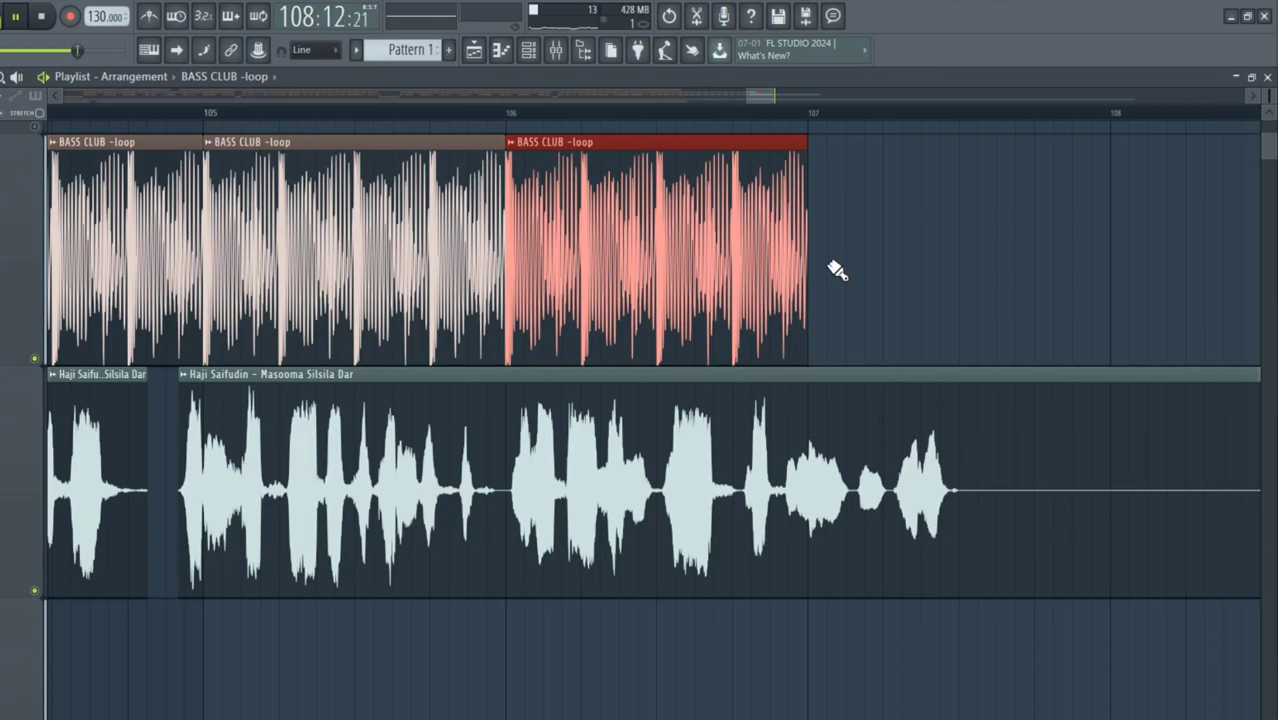
mouse_move(819, 263)
mouse_down()
mouse_move(1262, 320)
mouse_move(1268, 338)
mouse_up()
Play the arrangement from bar 100 and examine the vocal's timing against the bass loop around bars 105 and 106
key(space)
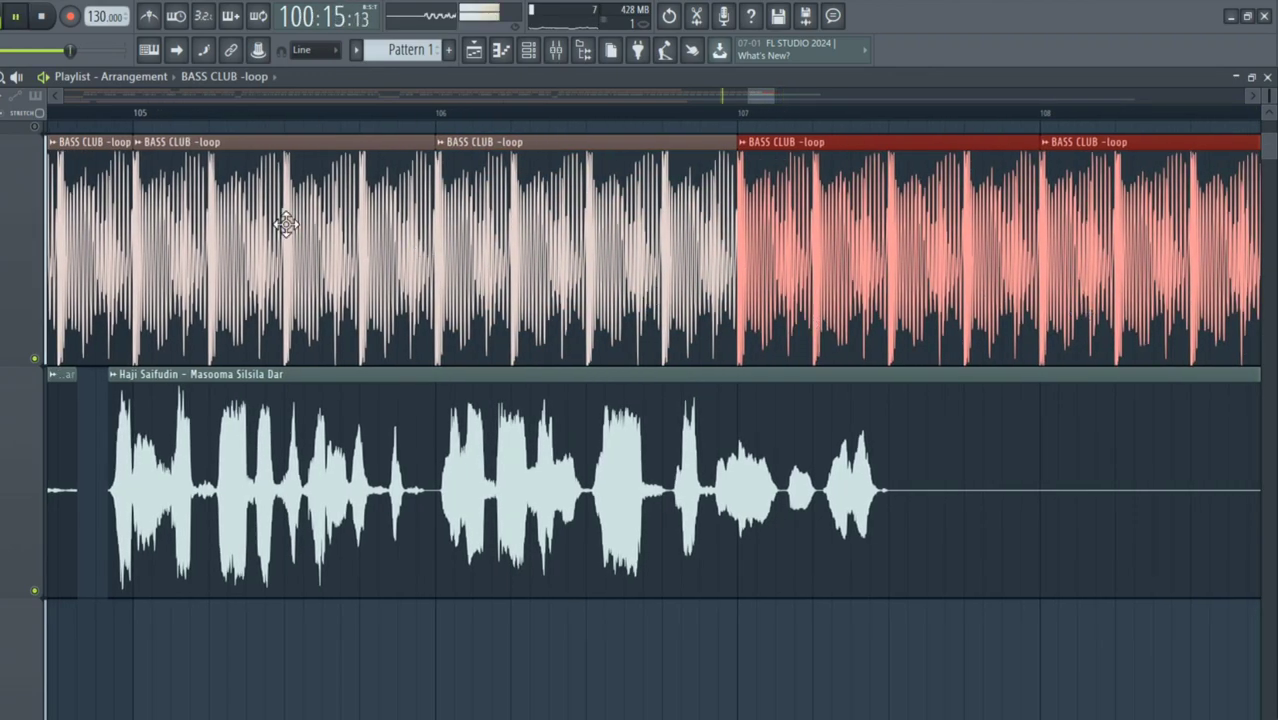
click(3, 78)
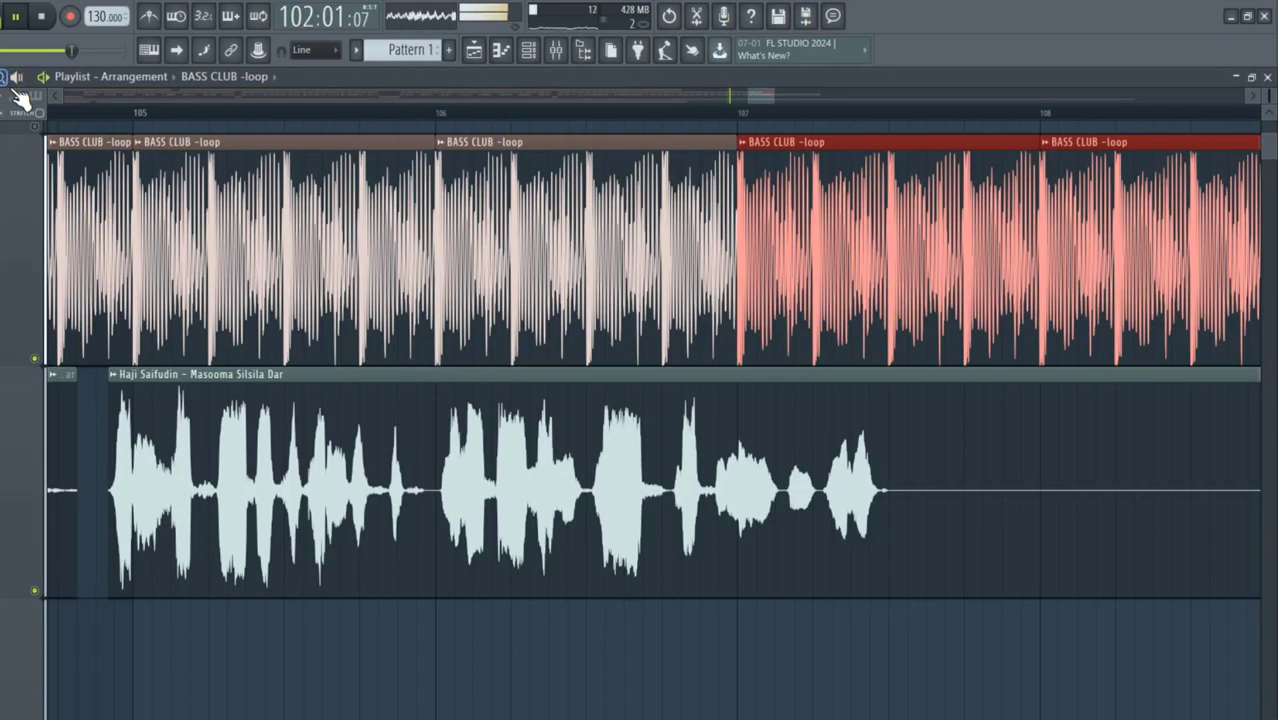
right_click(152, 198)
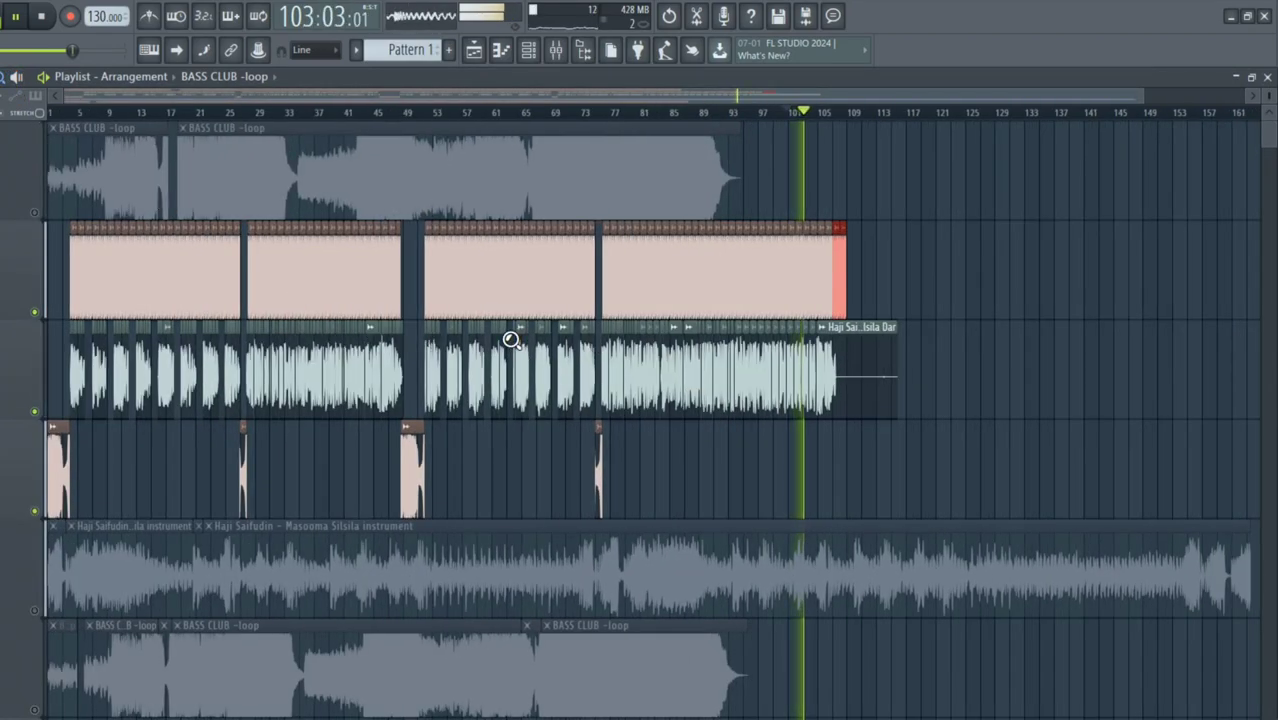
drag(763, 313, 1002, 522)
drag(141, 260, 718, 576)
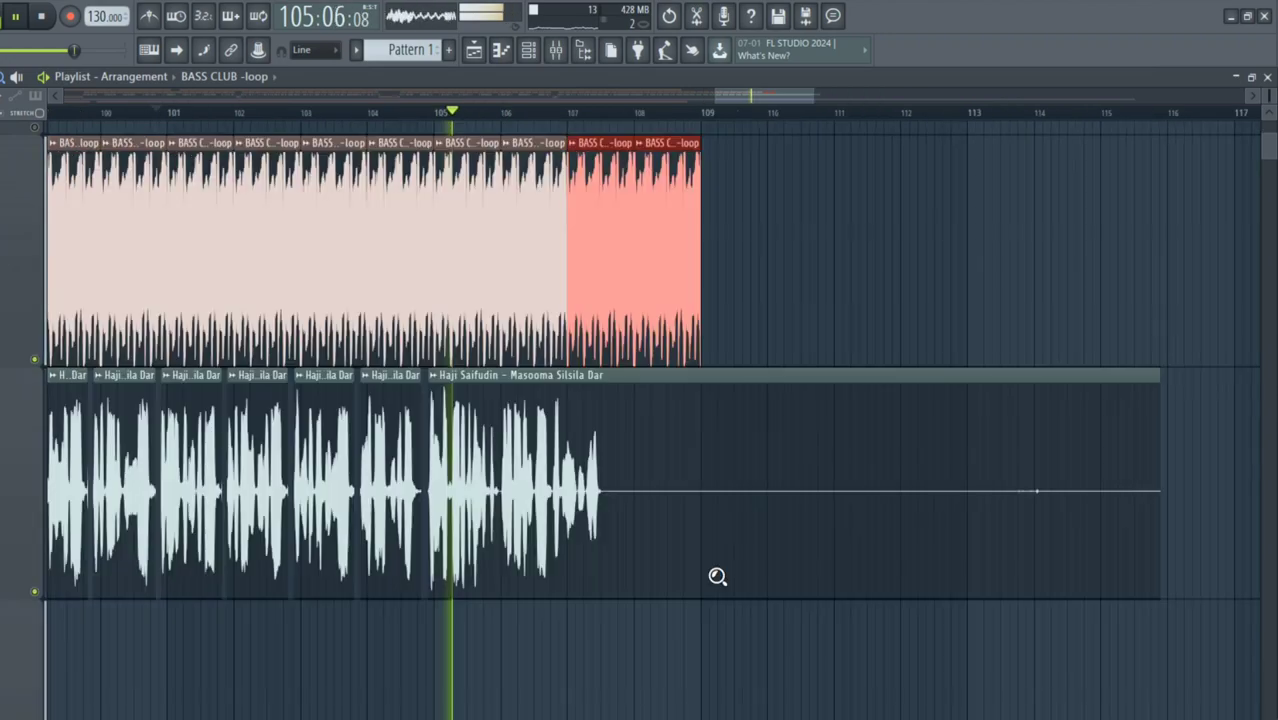
drag(420, 452, 850, 666)
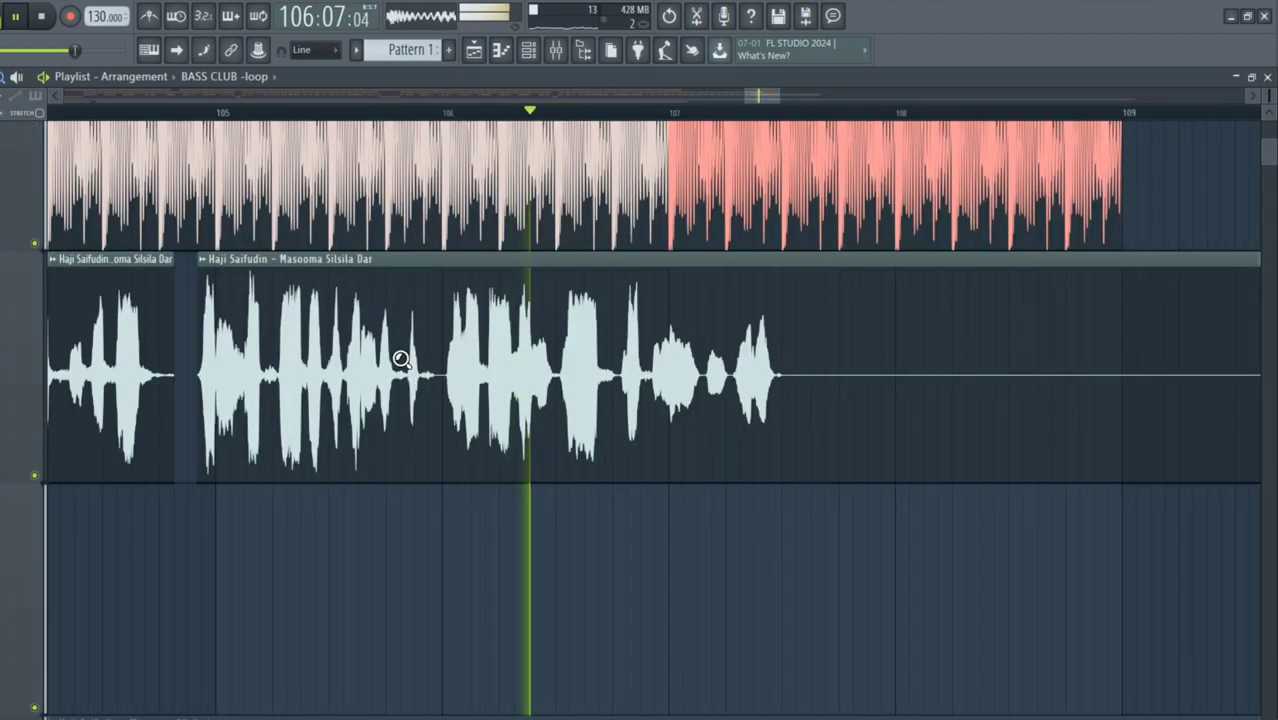
drag(183, 205, 644, 545)
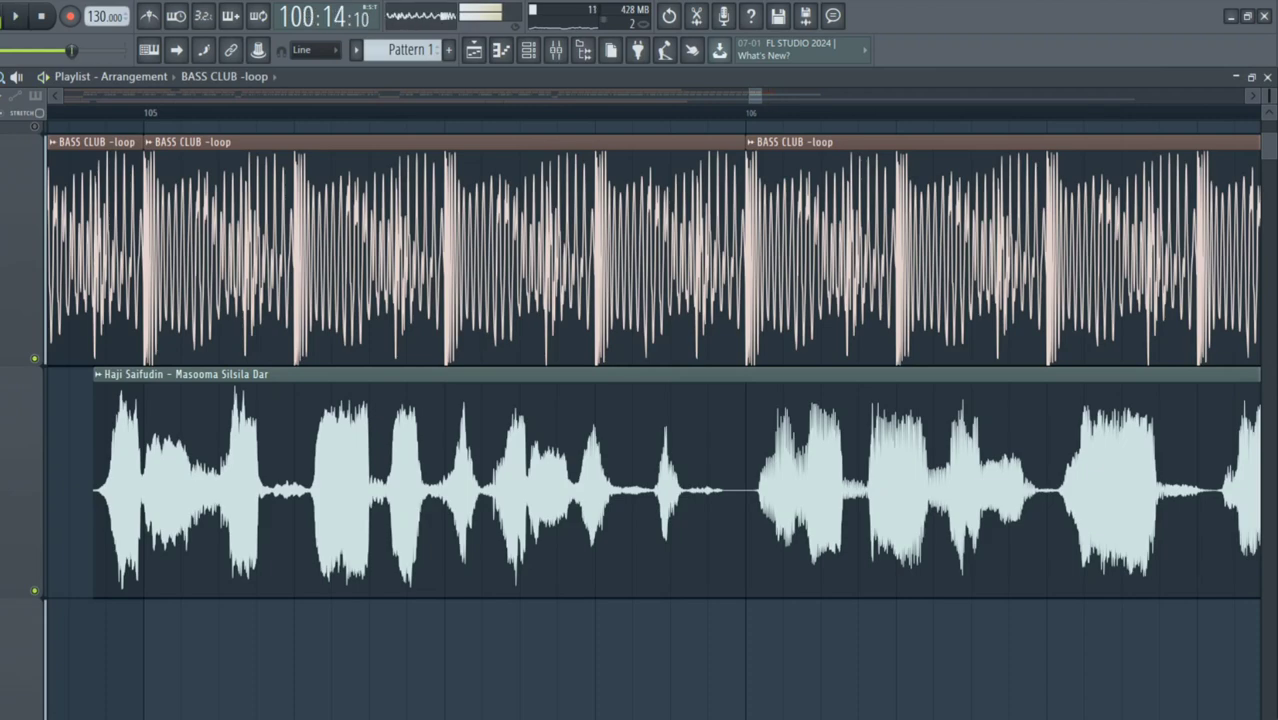
key(space)
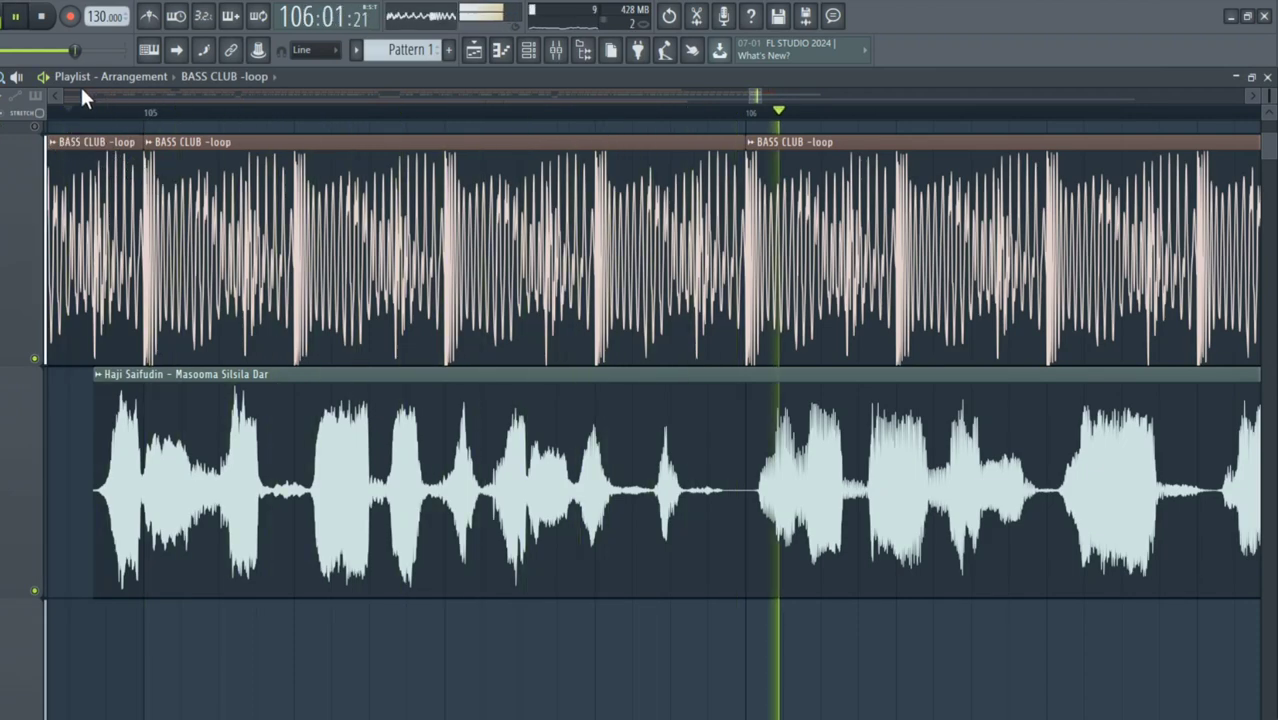
Set playback to start midway through bar 104 and cut out the short silent vocal piece just before bar 106
click(54, 93)
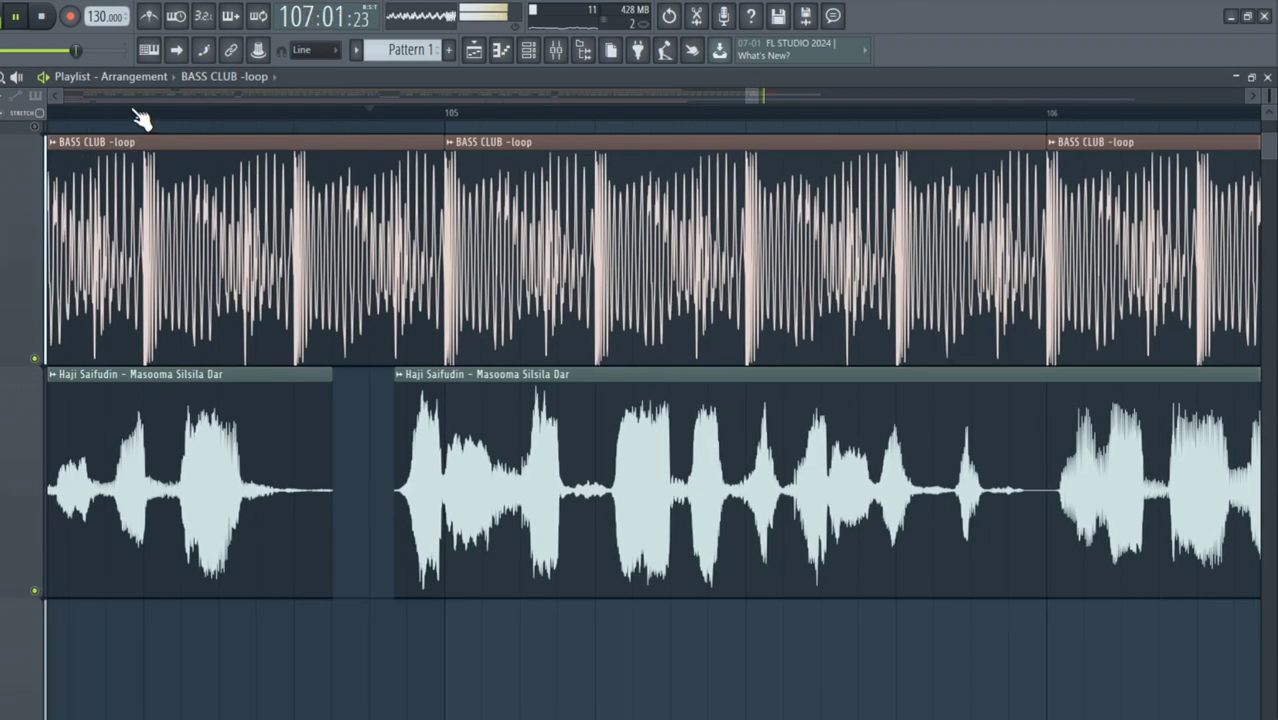
click(141, 118)
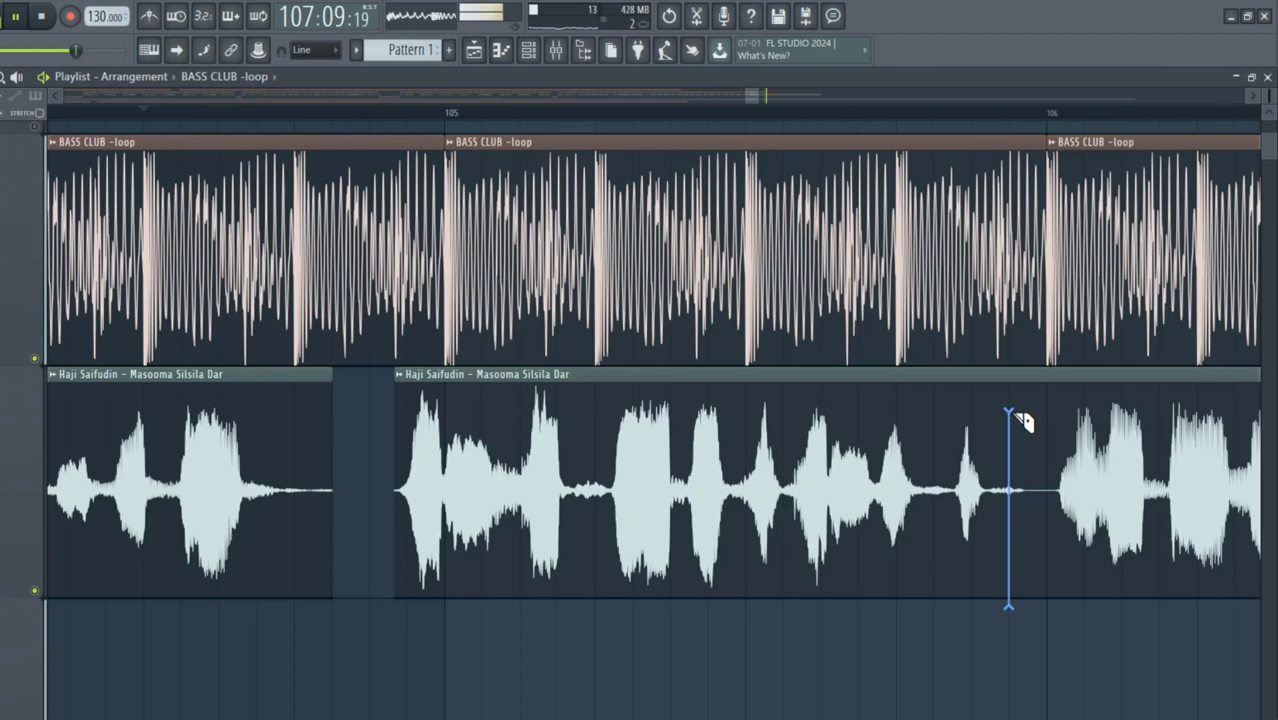
drag(1012, 414, 1068, 431)
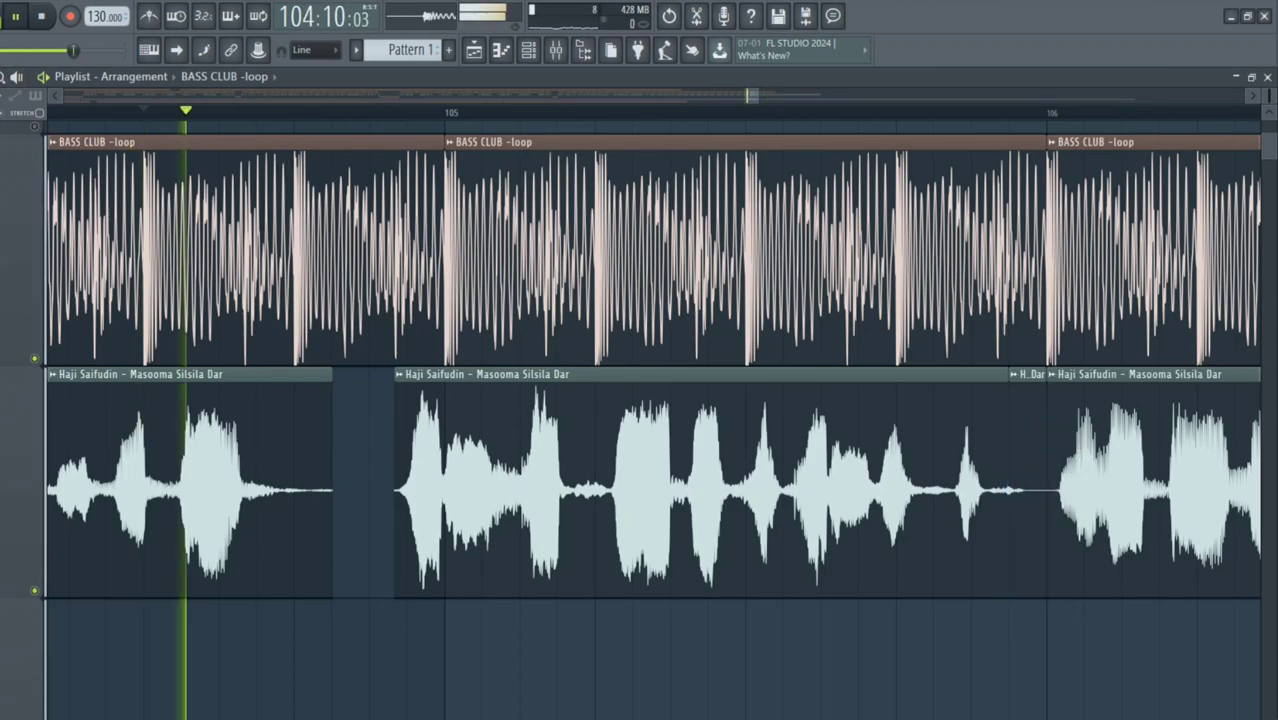
right_click(1040, 436)
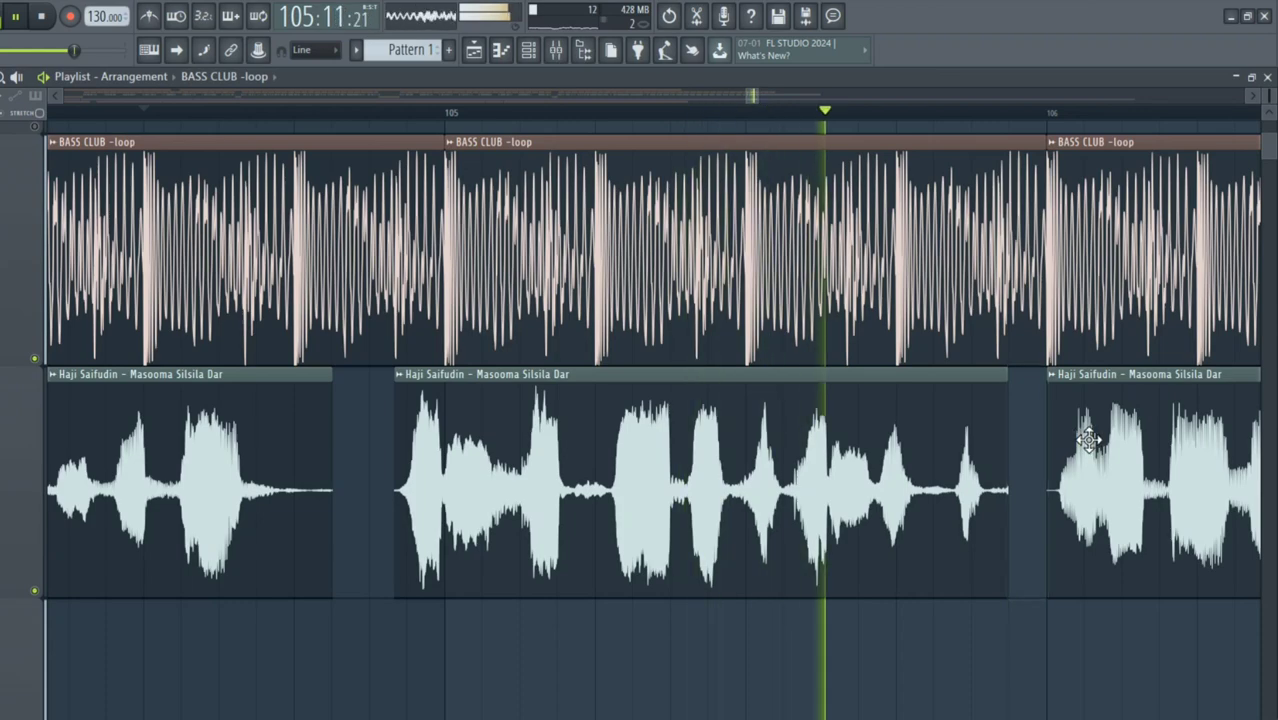
Try to shift the vocal part at bar 106 earlier with Line snap active
drag(1049, 440, 1011, 440)
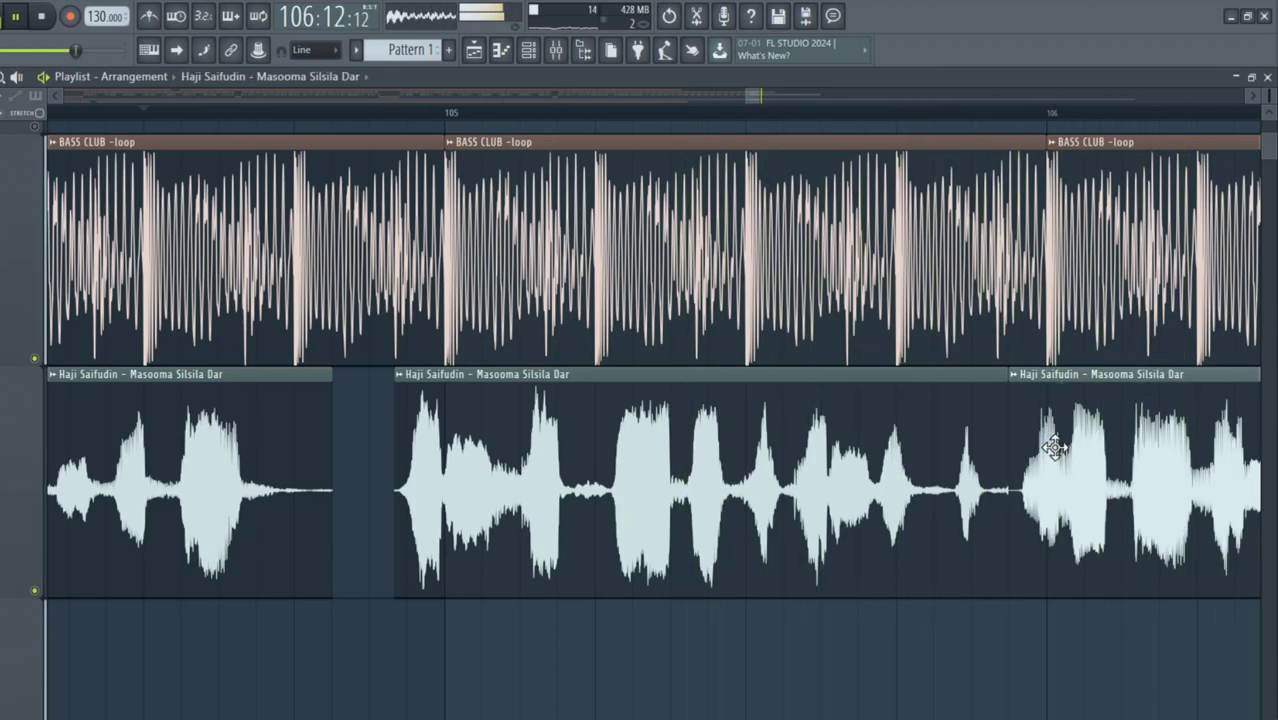
drag(1050, 447, 1028, 448)
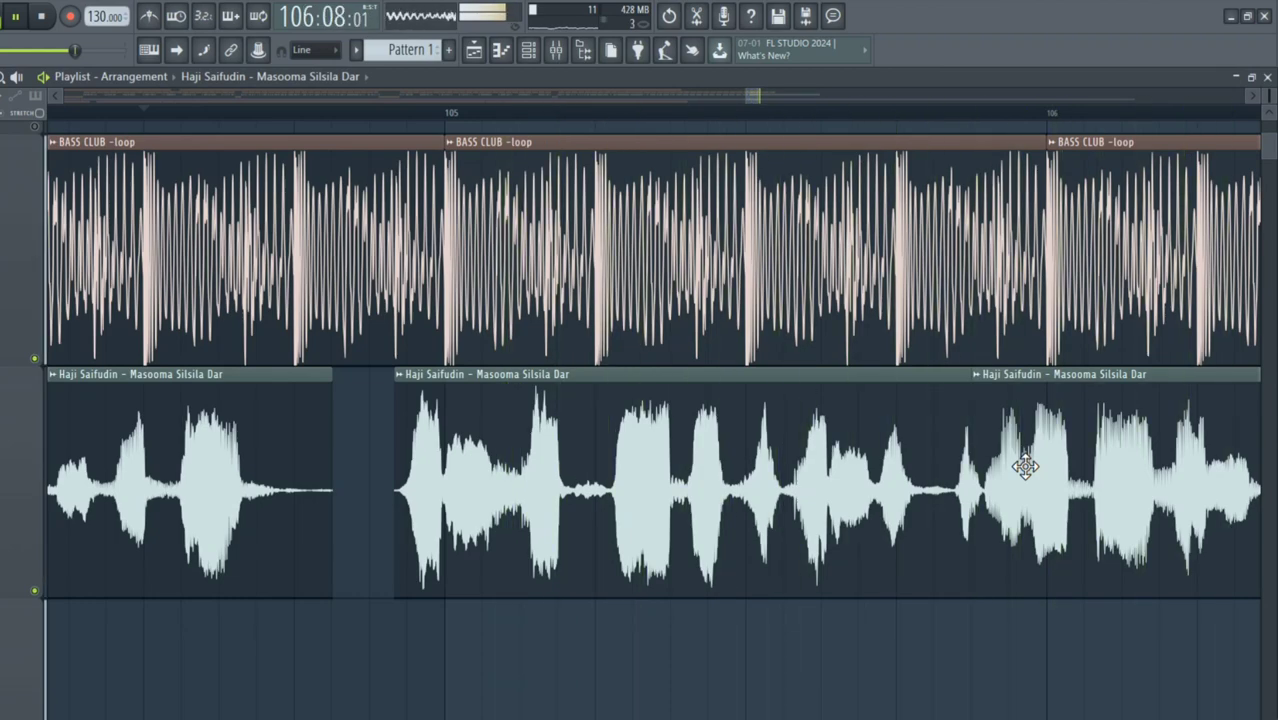
drag(1025, 466, 1097, 480)
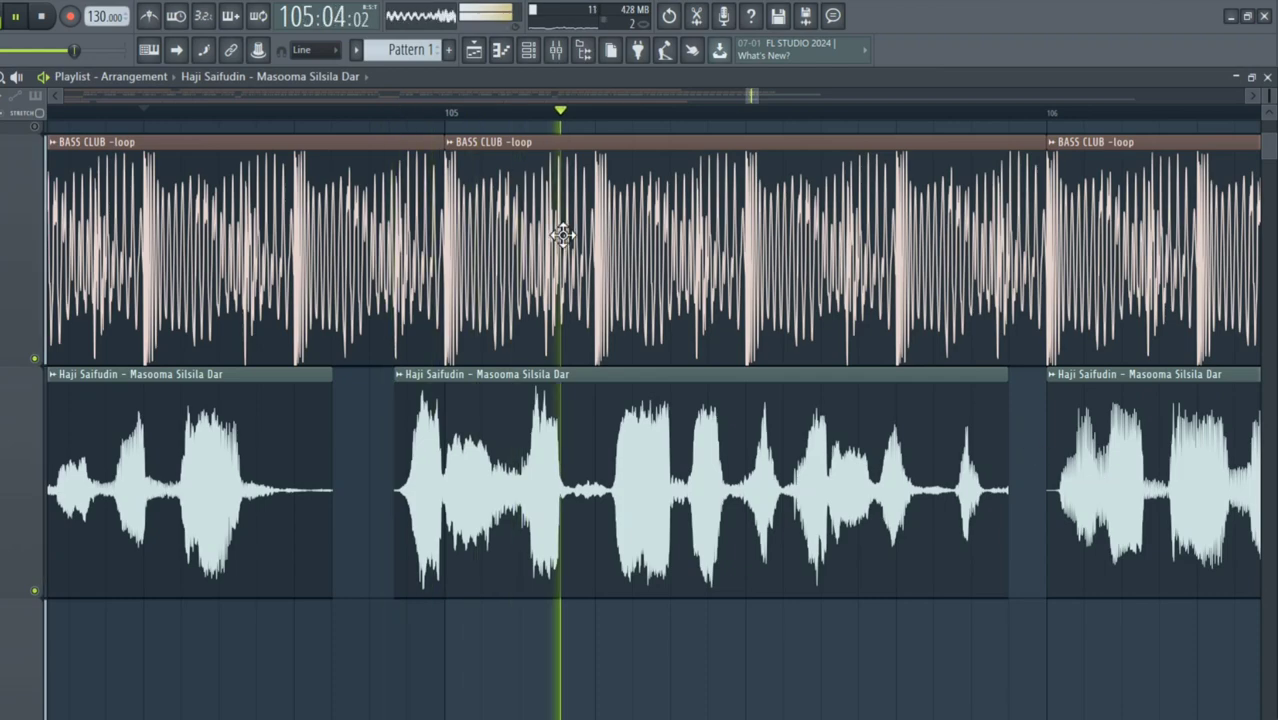
Set the global snap to (none) and move the vocal part at bar 106 slightly earlier, checking its timing in playback
click(301, 50)
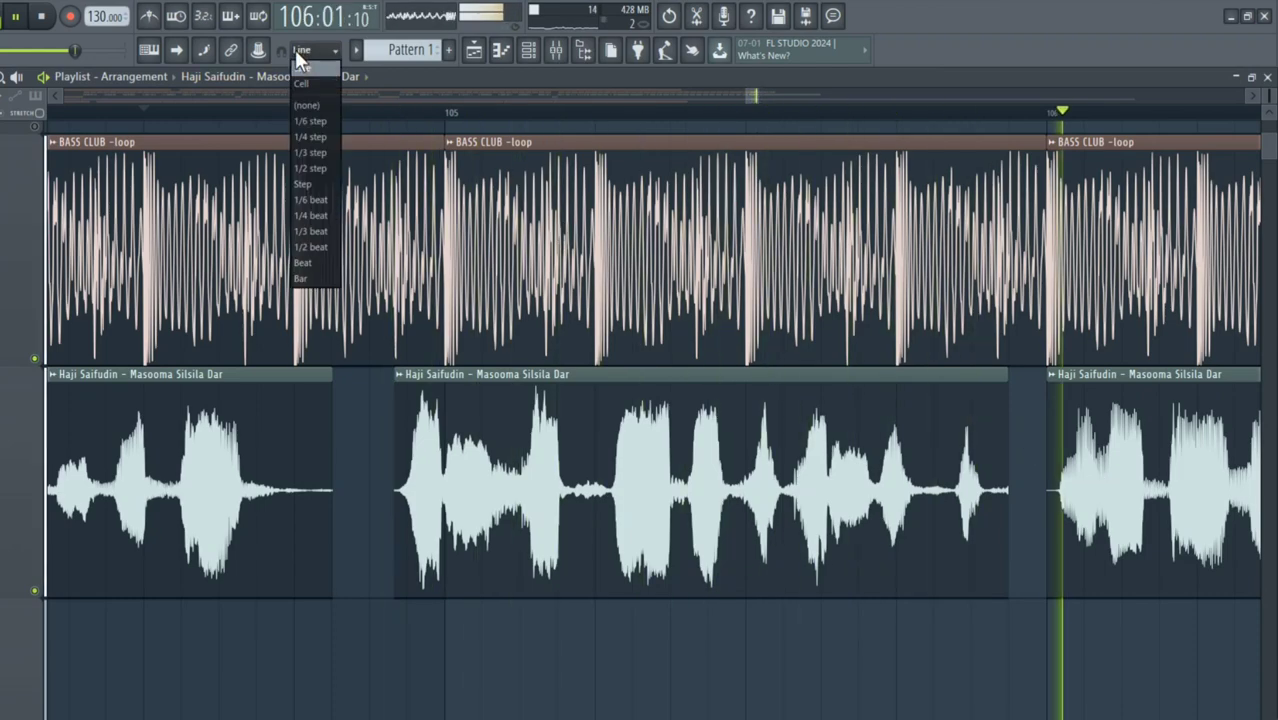
click(308, 105)
drag(1090, 428, 1067, 430)
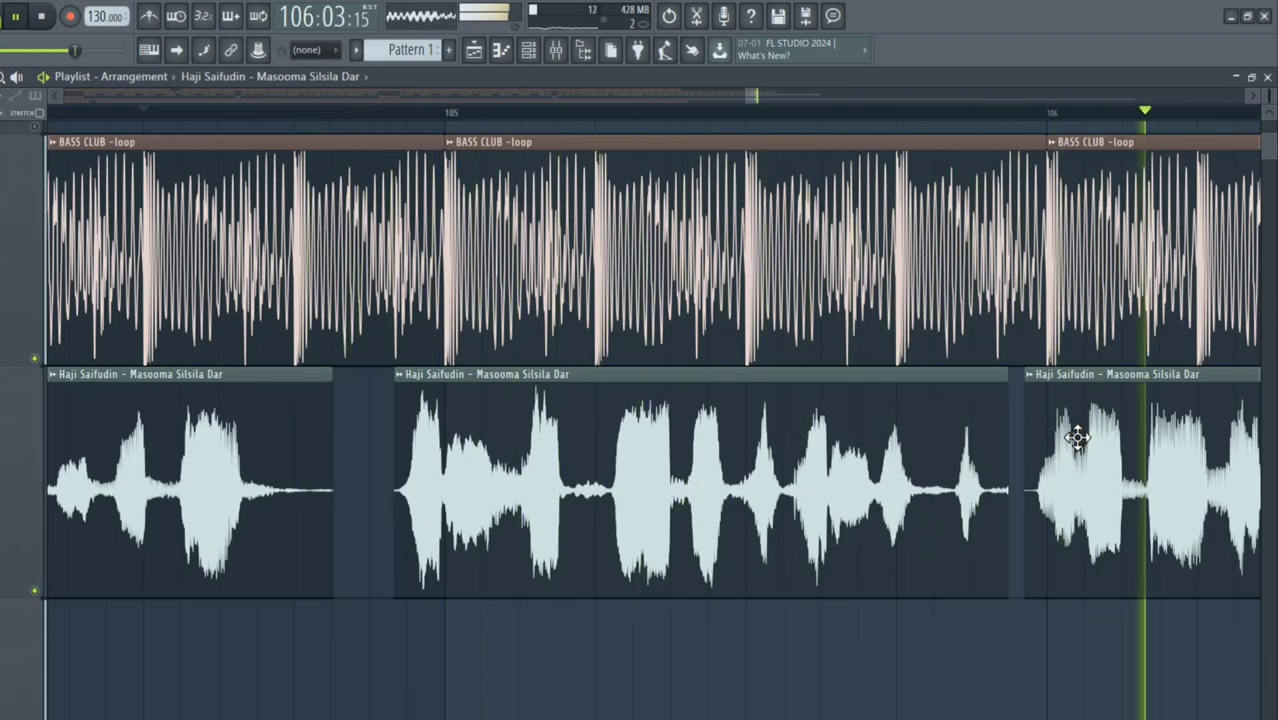
drag(1077, 437, 1070, 439)
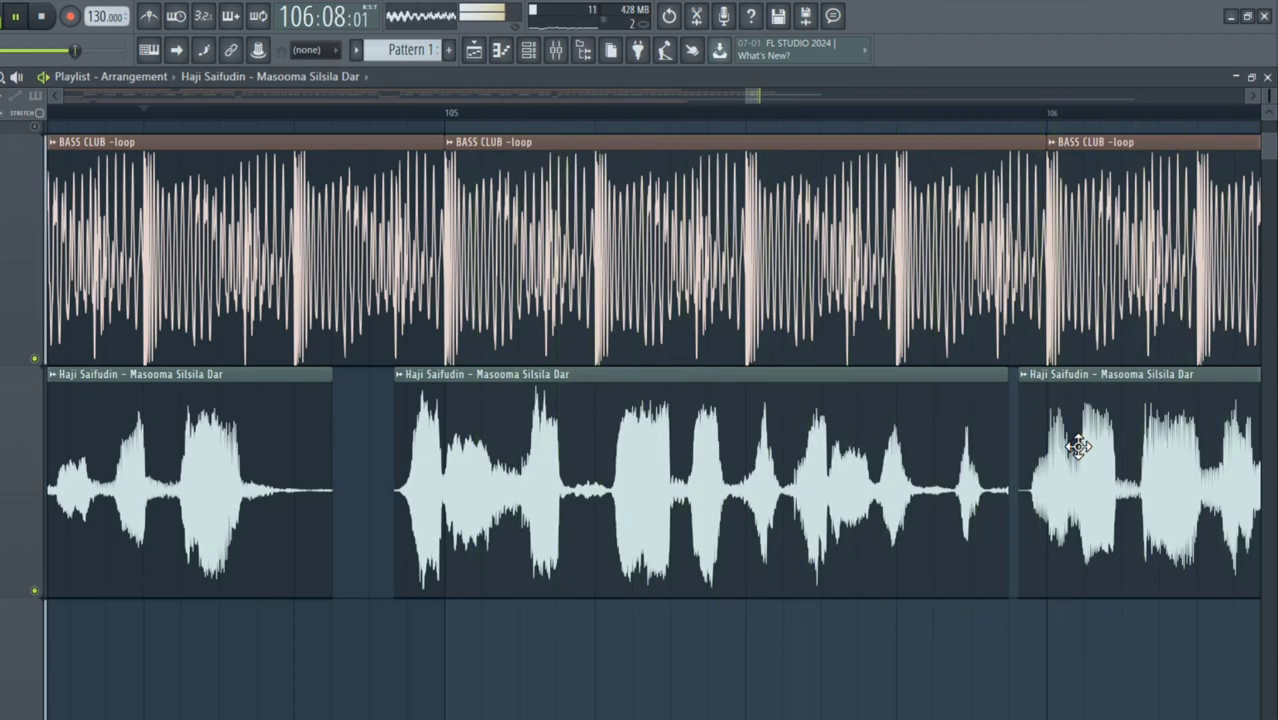
drag(1078, 446, 1064, 450)
key(space)
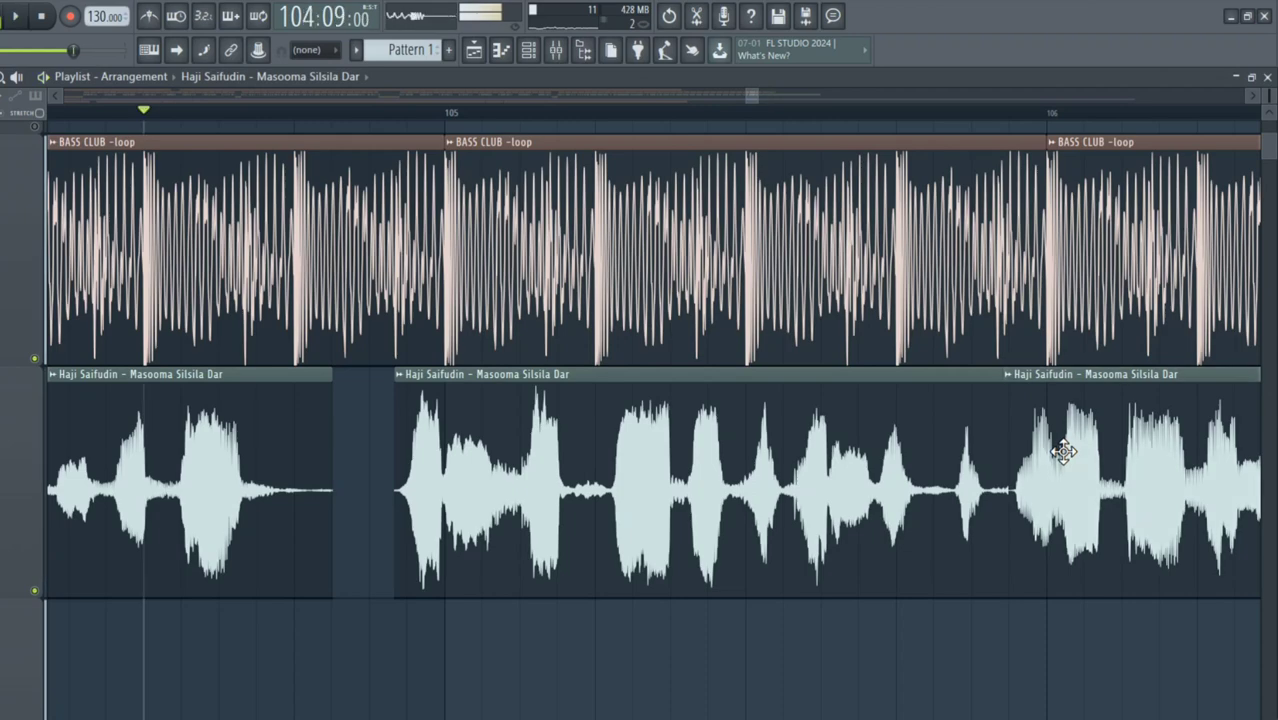
key(space)
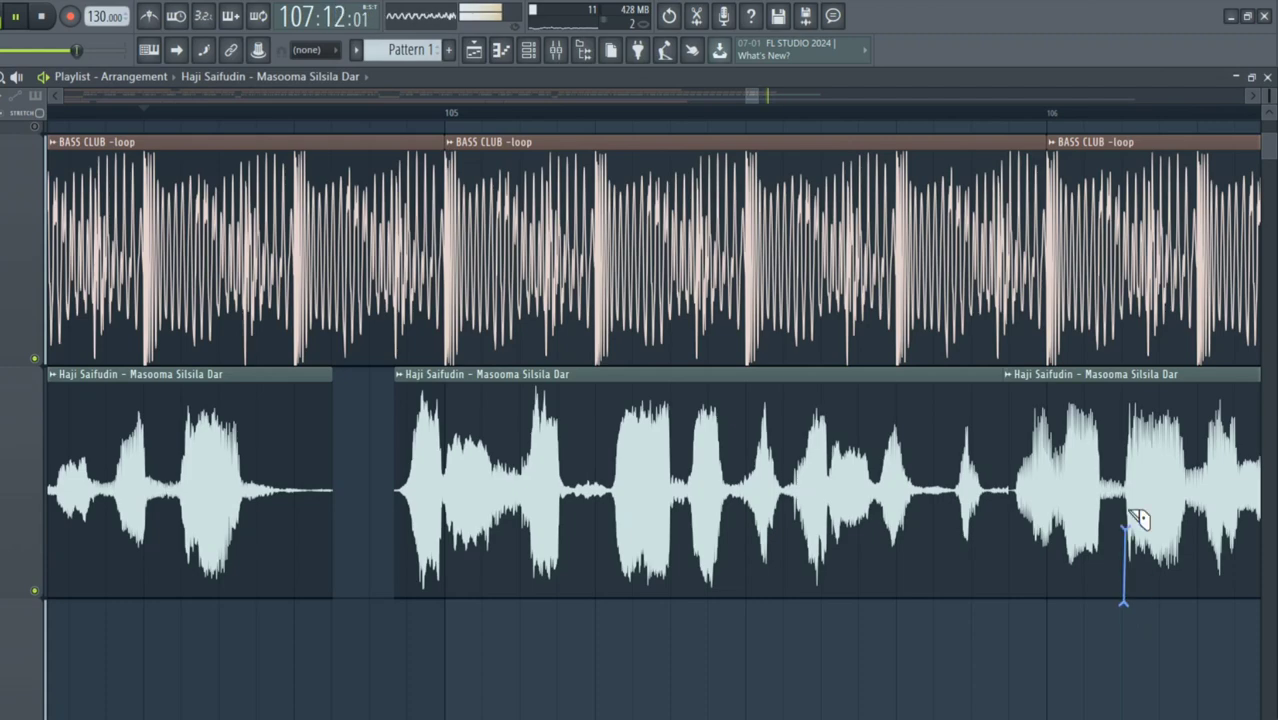
Slice the vocal before the second phrase after bar 106 and shift both resulting parts slightly later so they nearly adjoin
click(1125, 397)
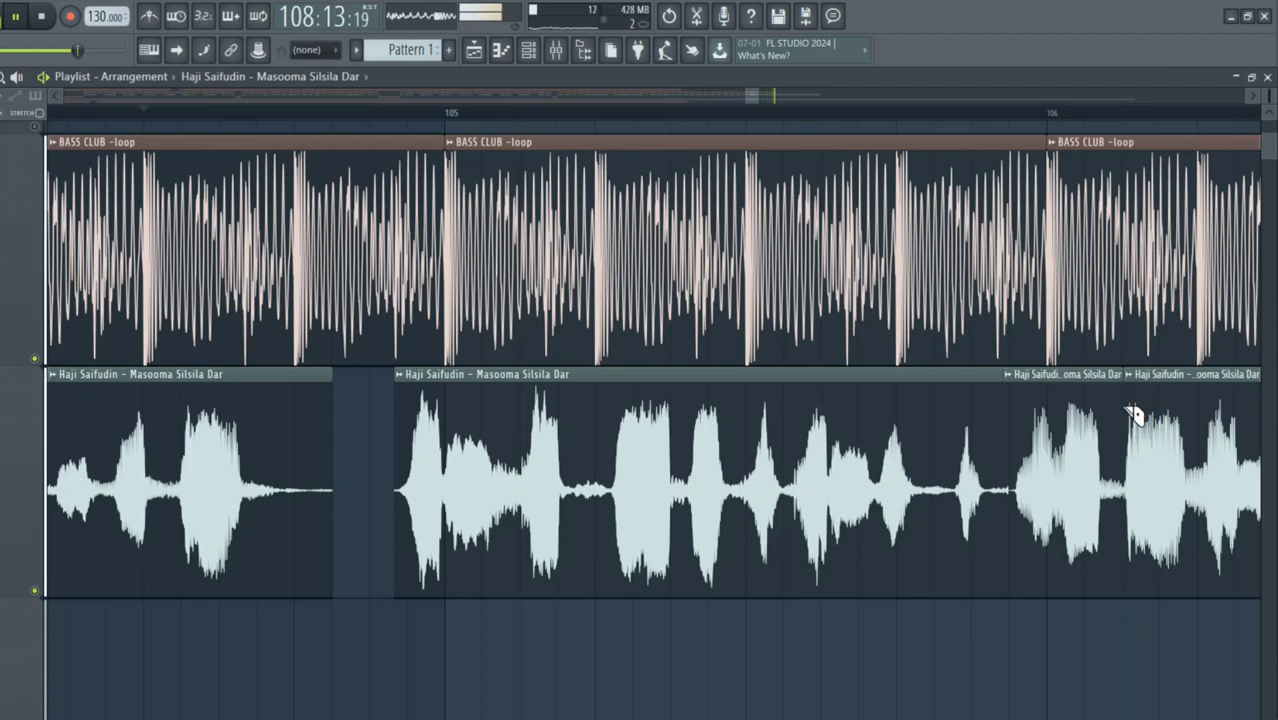
key(space)
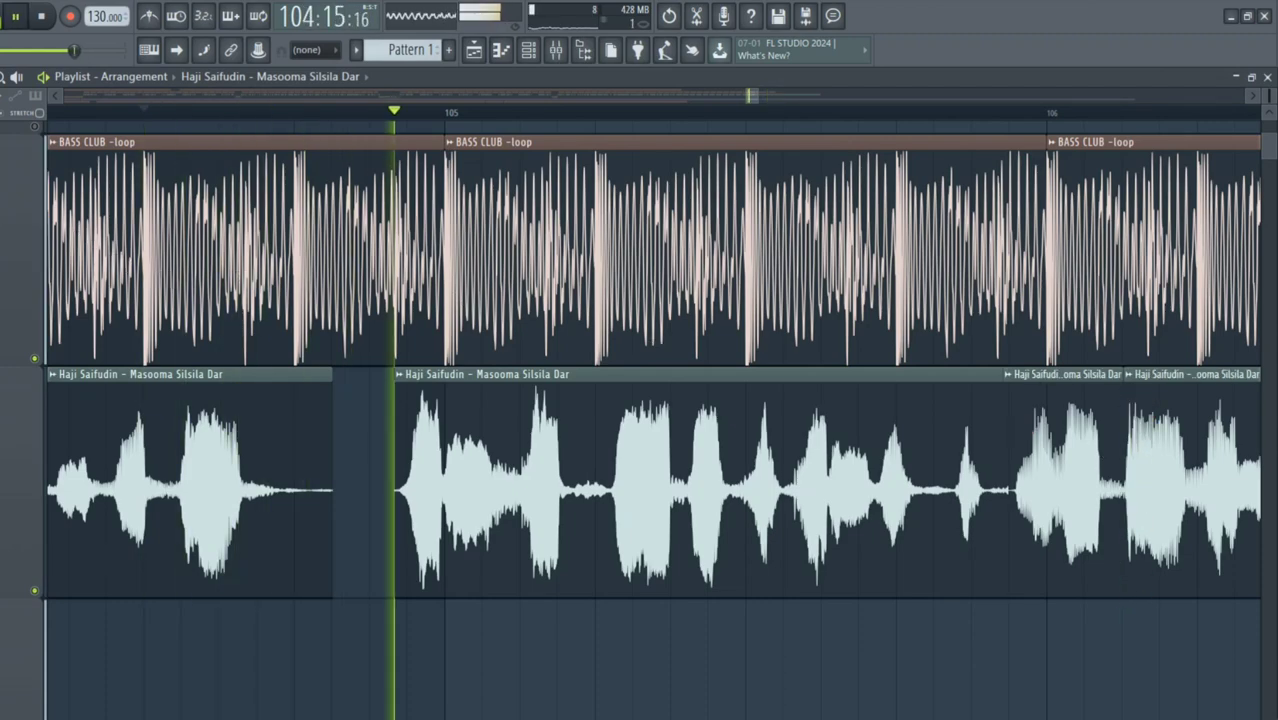
drag(1187, 474, 1223, 486)
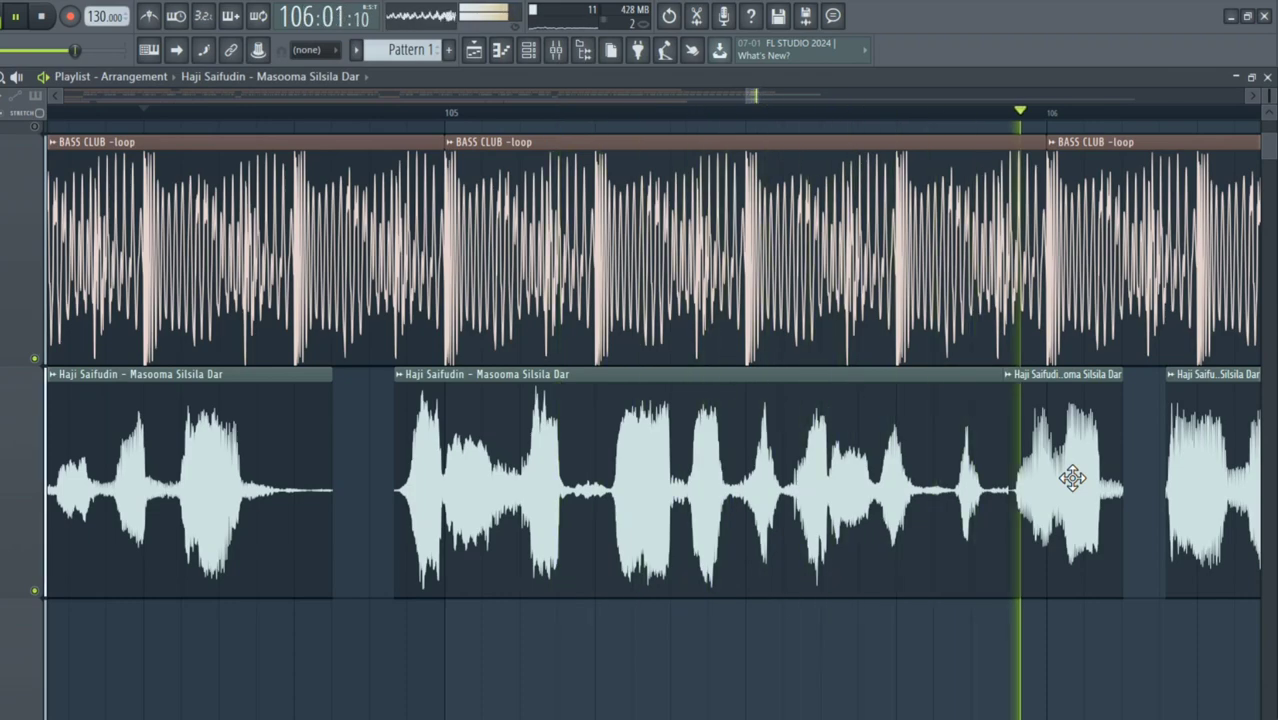
drag(1072, 478, 1090, 480)
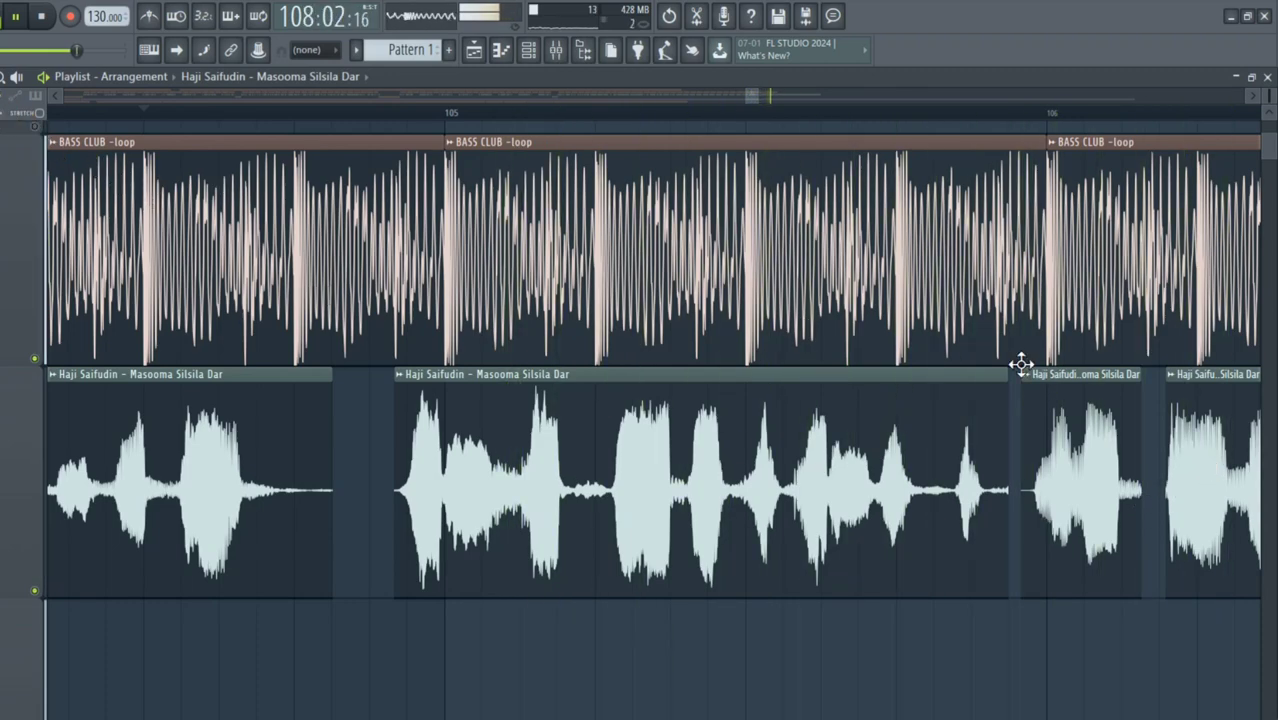
drag(1216, 449, 1194, 448)
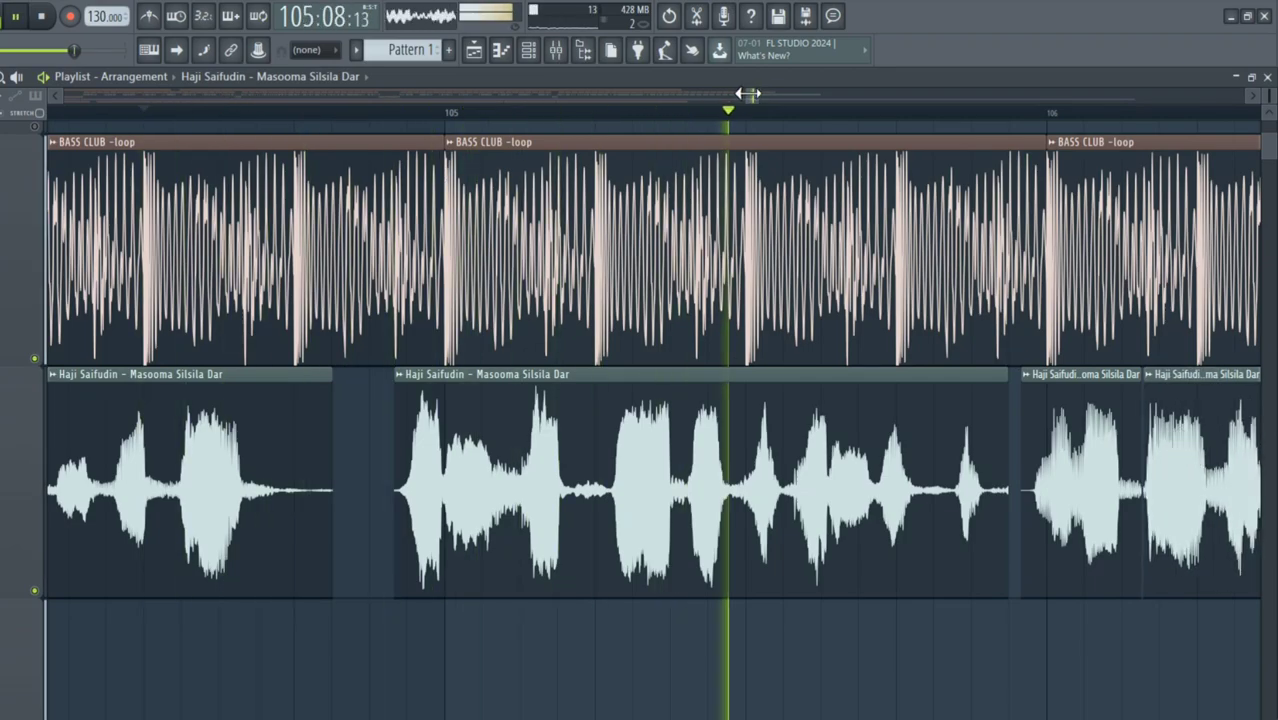
Separate the short phrase before beat two of bar 106 from the following vocal and shift both parts later
drag(751, 94, 754, 95)
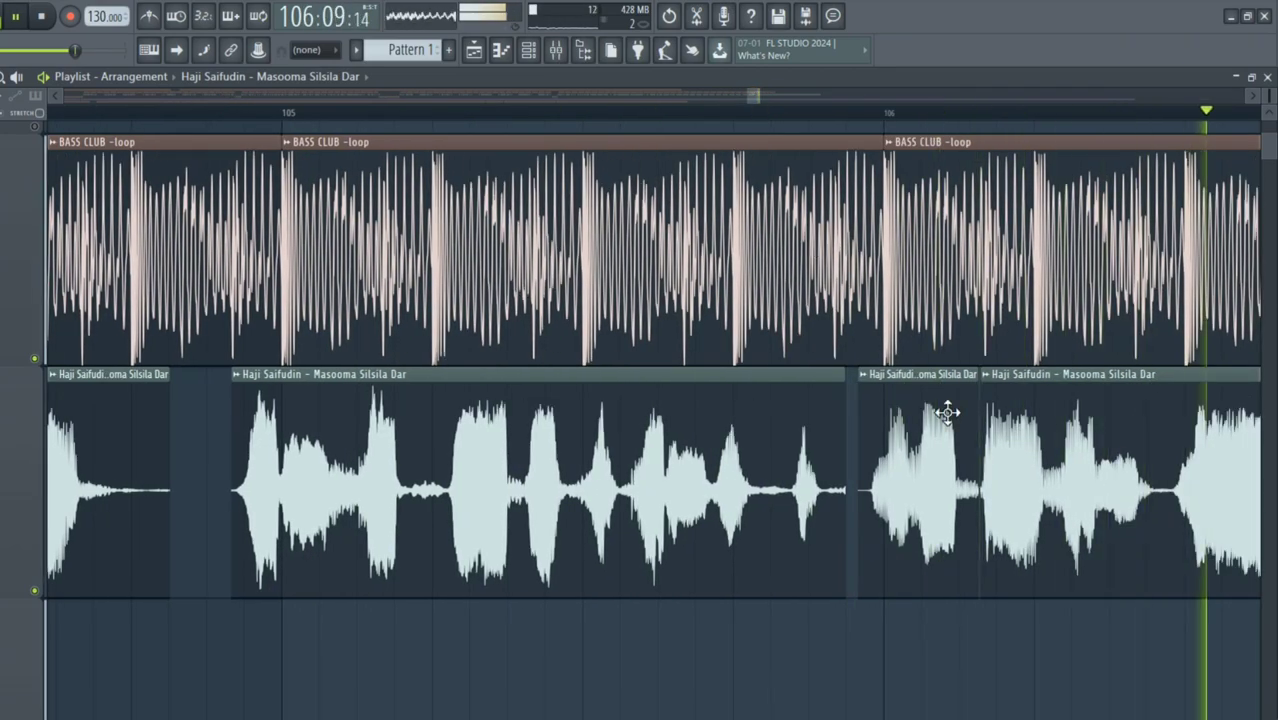
drag(1004, 459, 1021, 461)
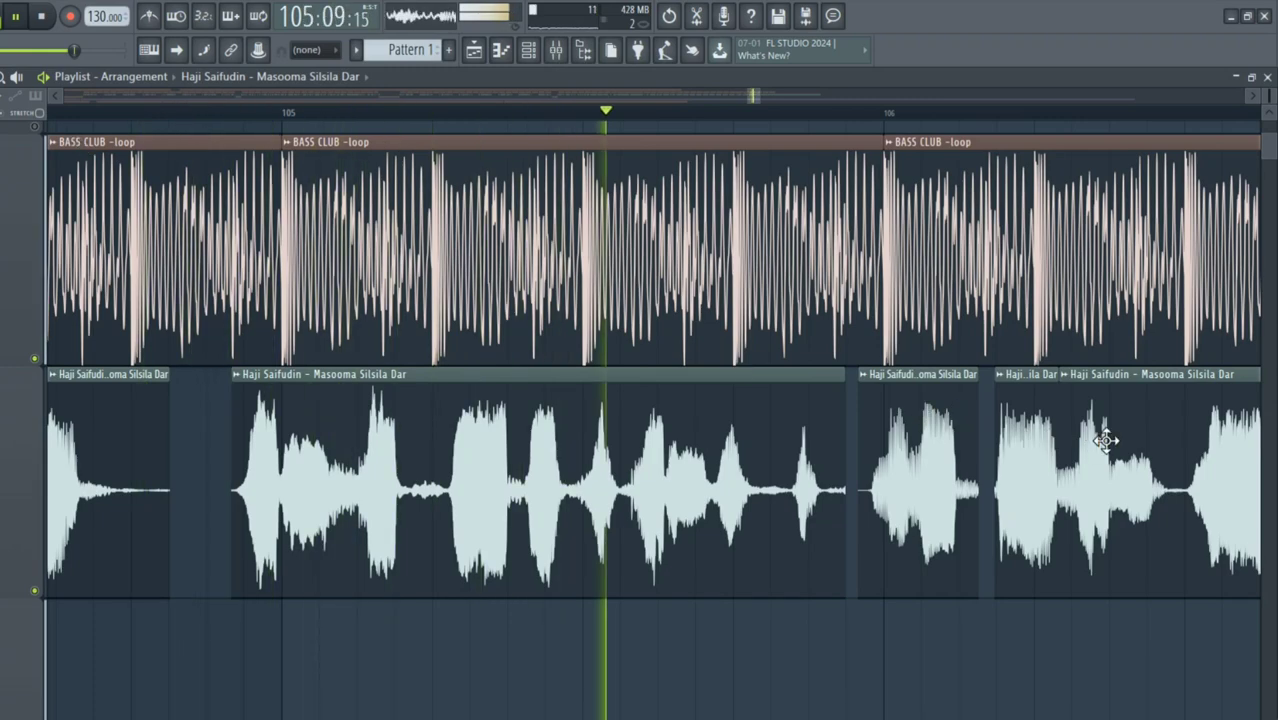
drag(1104, 440, 1136, 443)
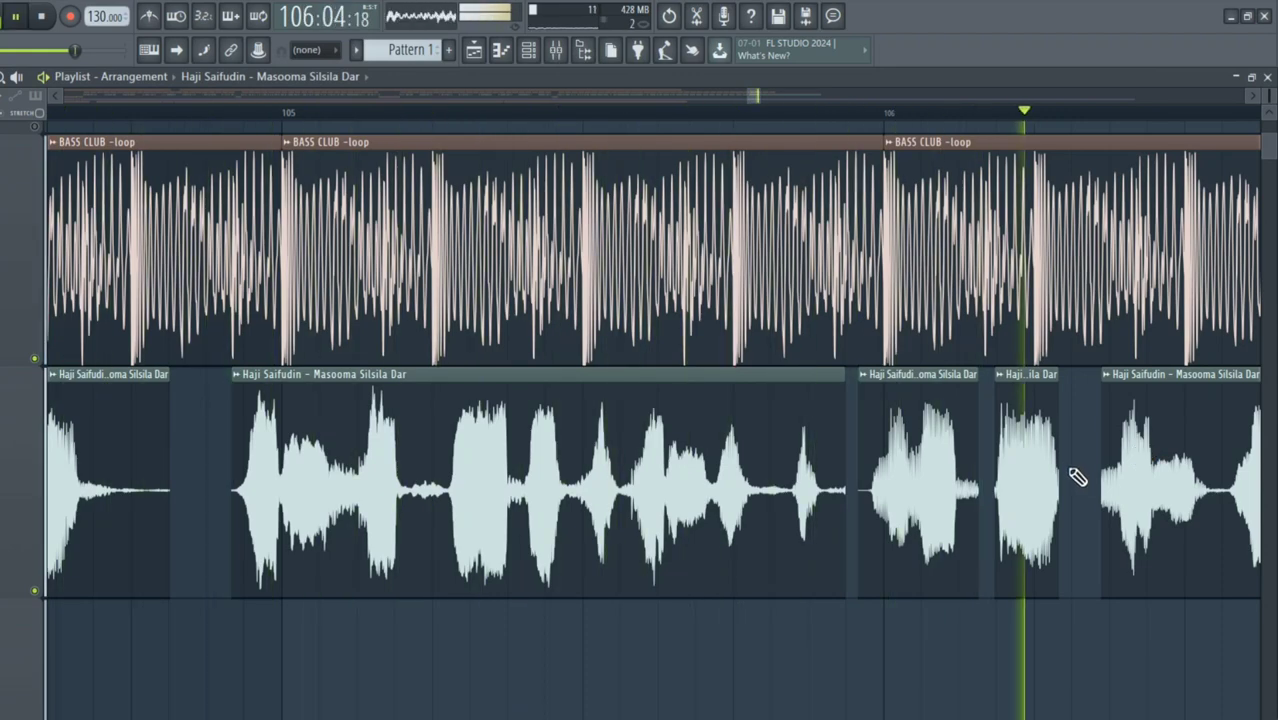
drag(1035, 470, 1033, 466)
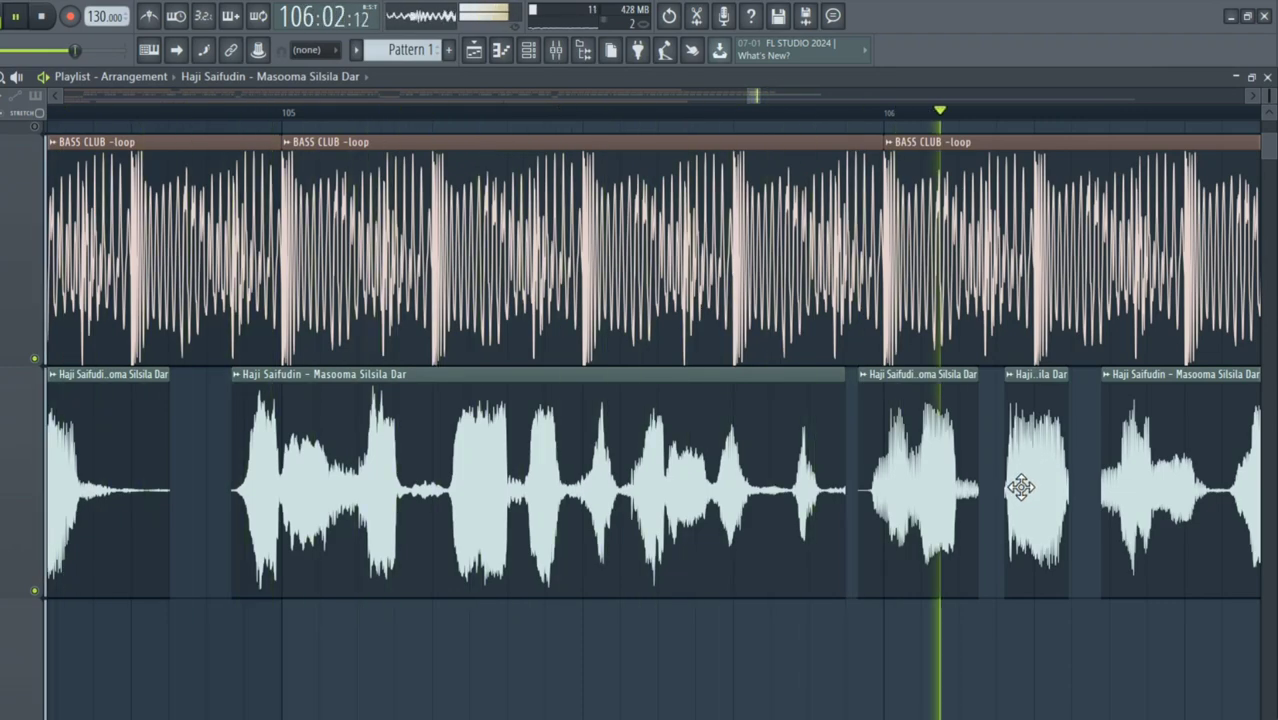
Move the phrase slice leading into bar 106 earlier and slice it between its two syllables at the bar line
drag(934, 476, 939, 476)
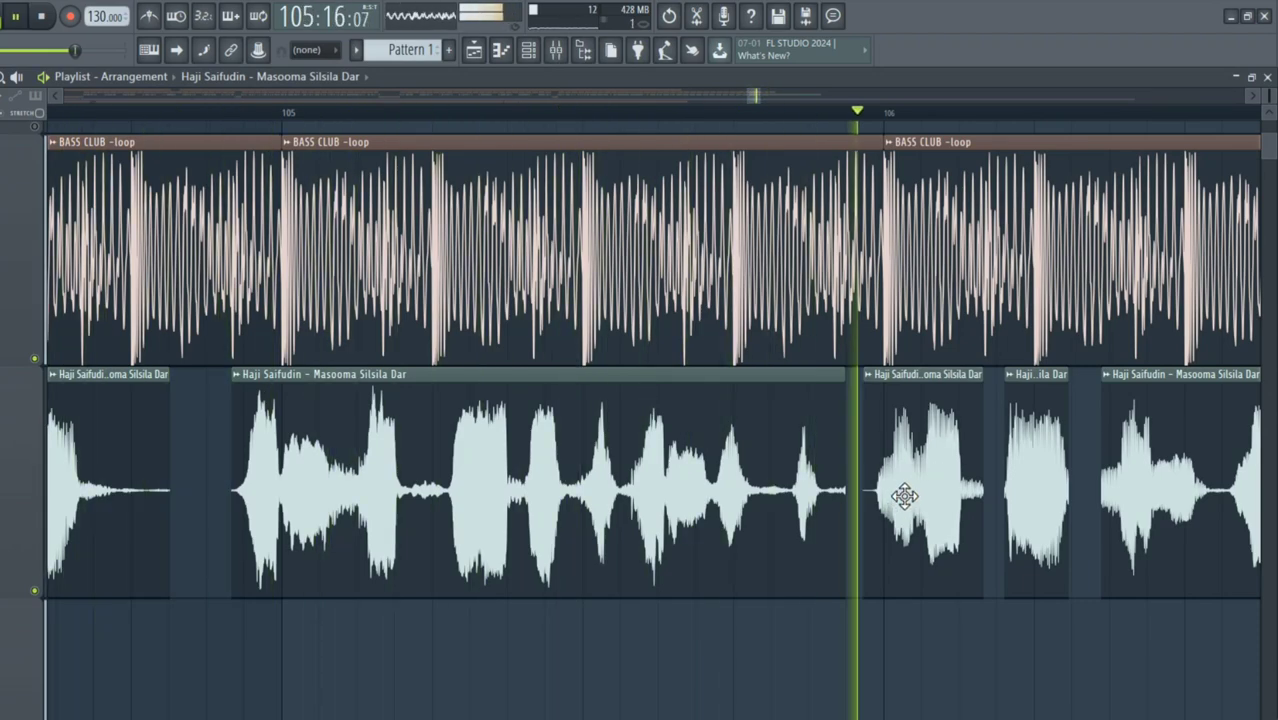
drag(904, 496, 899, 497)
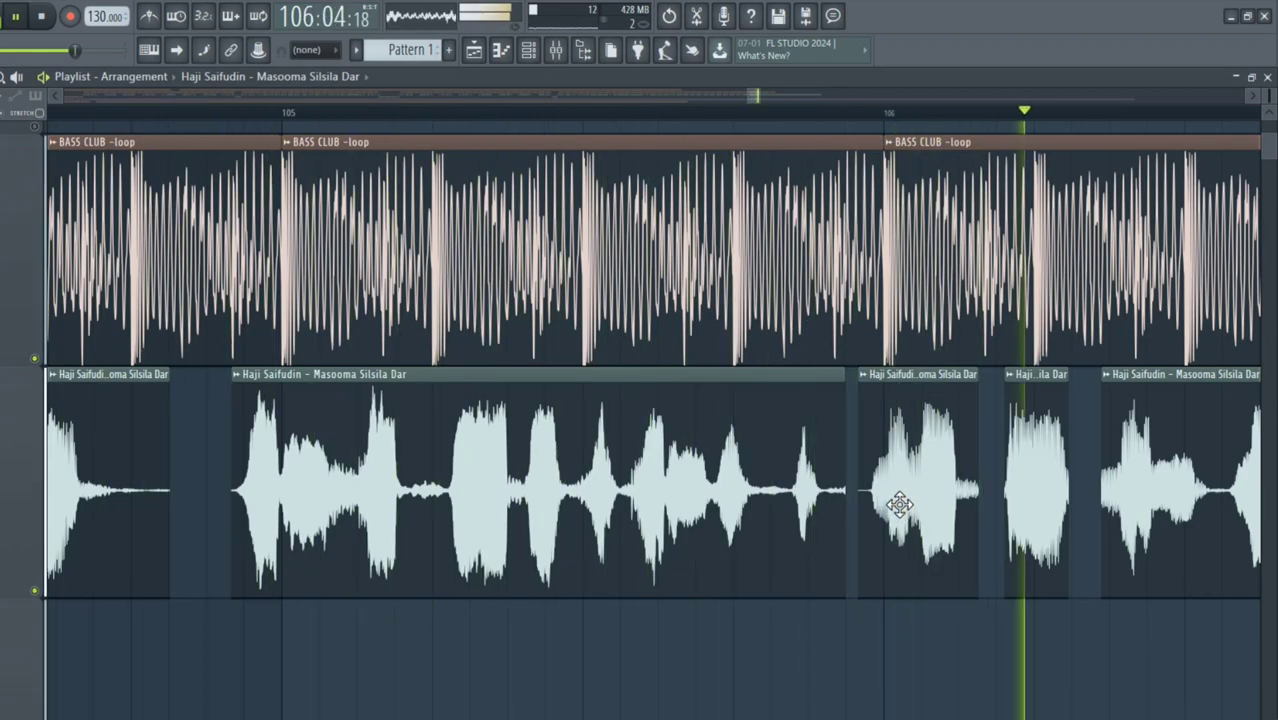
drag(901, 505, 861, 471)
key(space)
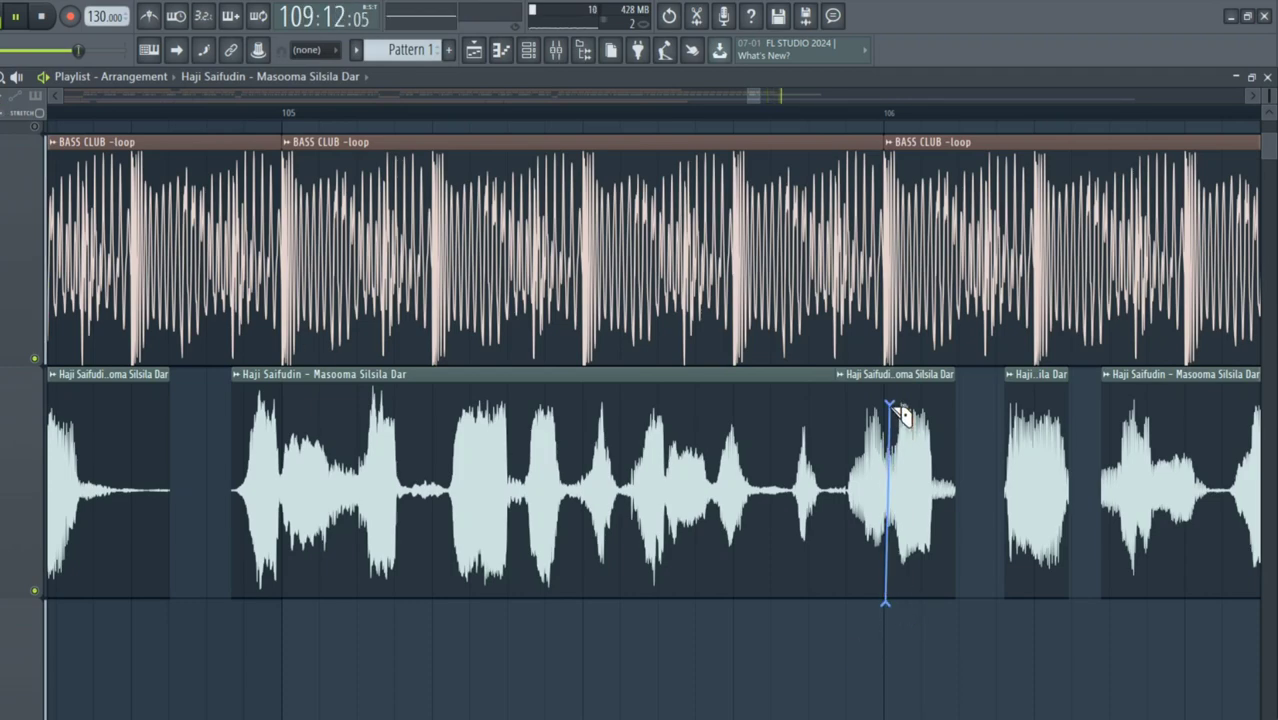
key(space)
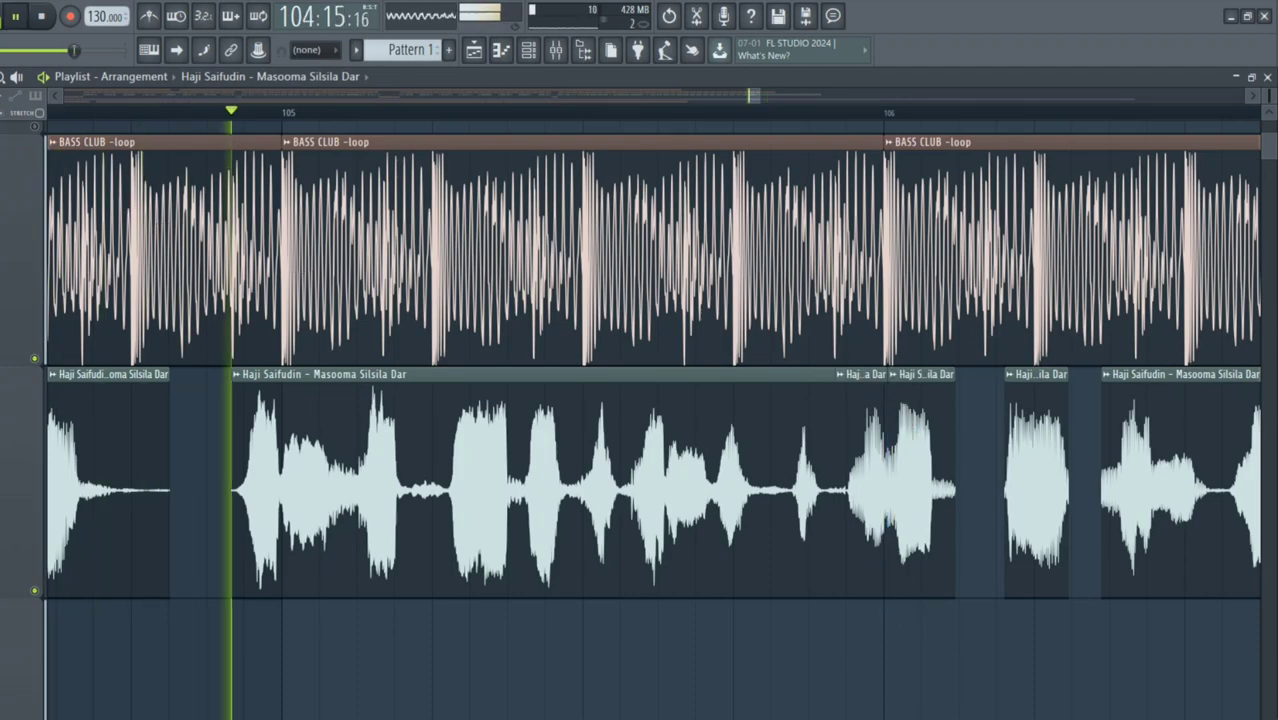
Shift the new second-syllable slice later in bar 106, close to the next slice, and check its timing in playback
drag(934, 434, 1020, 448)
key(space)
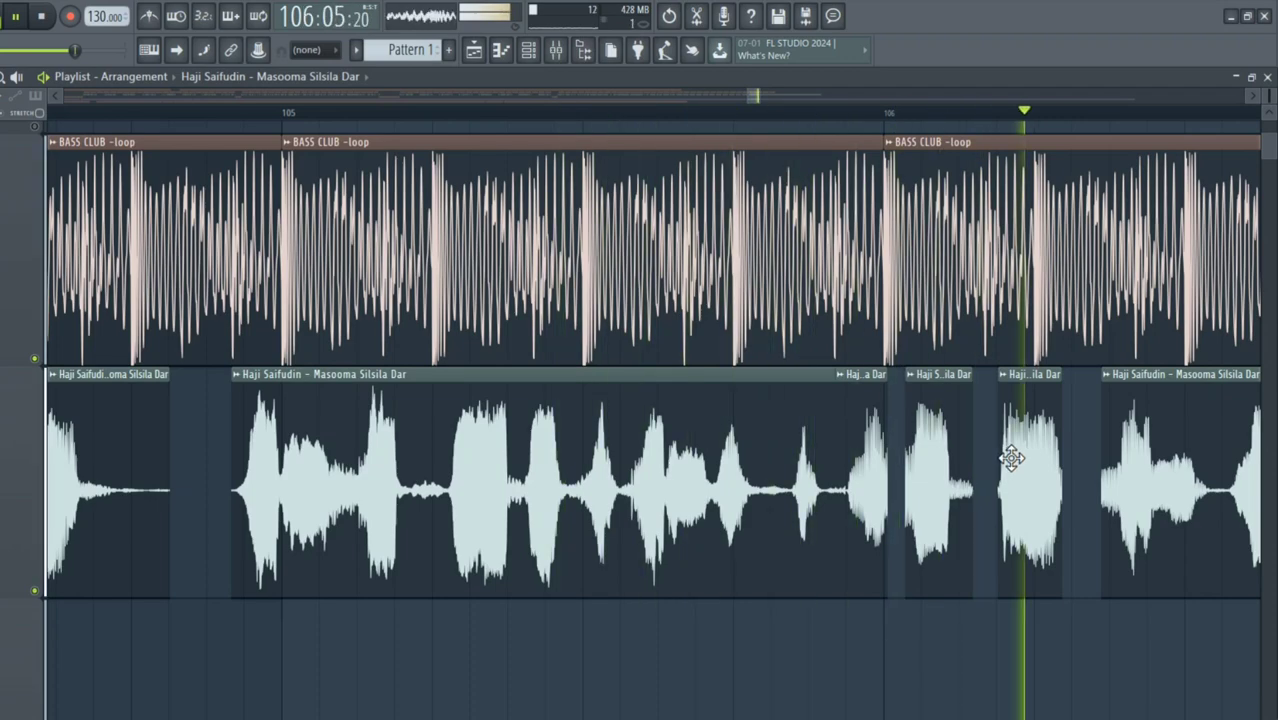
drag(935, 466, 942, 470)
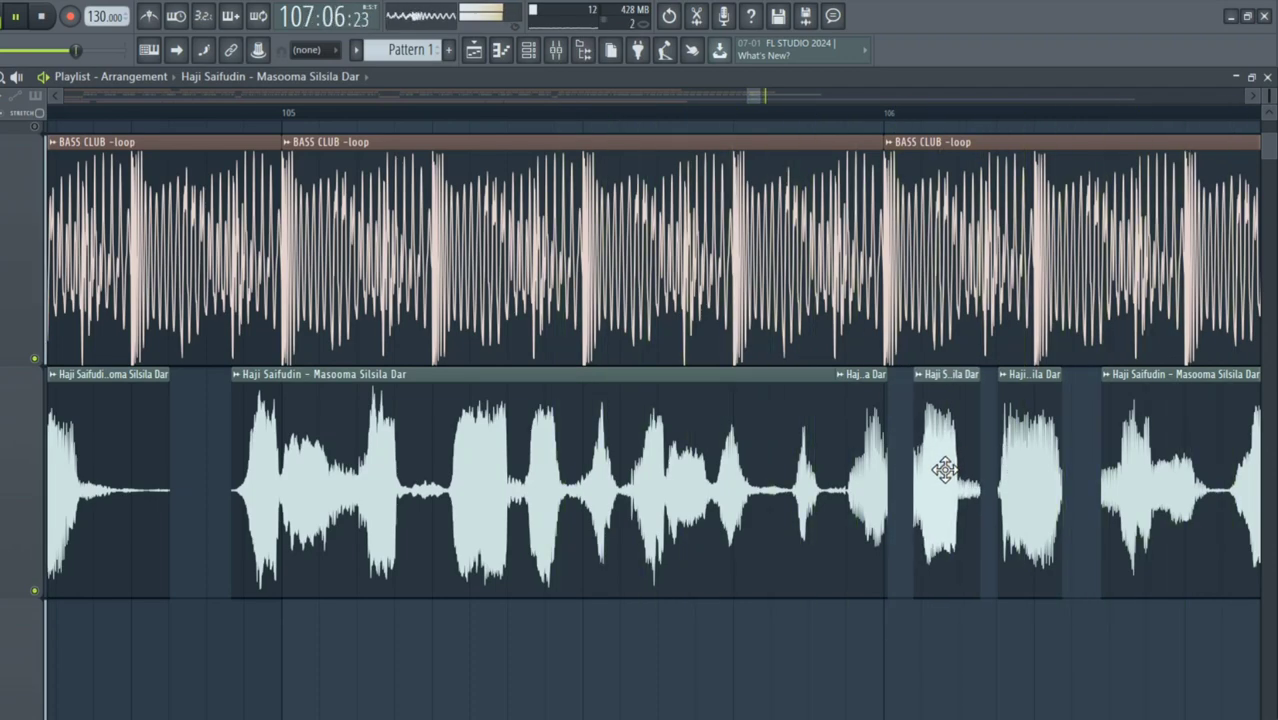
key(space)
key(space)
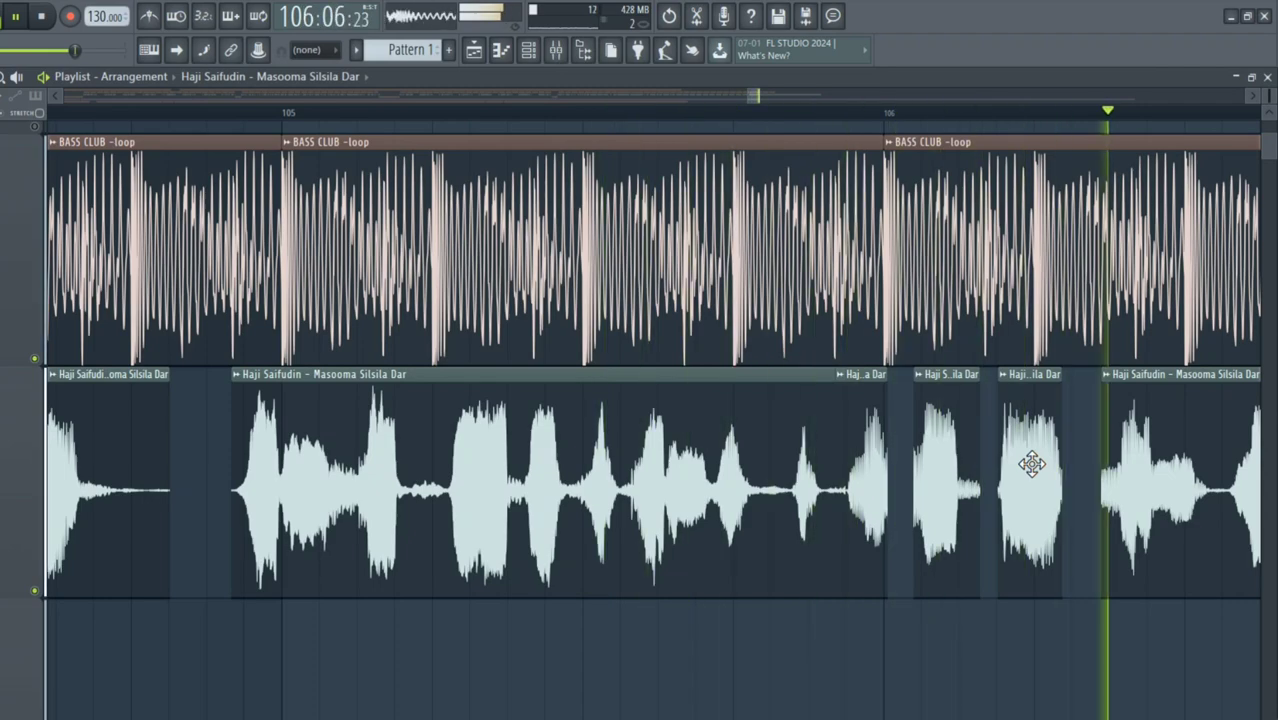
drag(956, 471, 967, 473)
key(space)
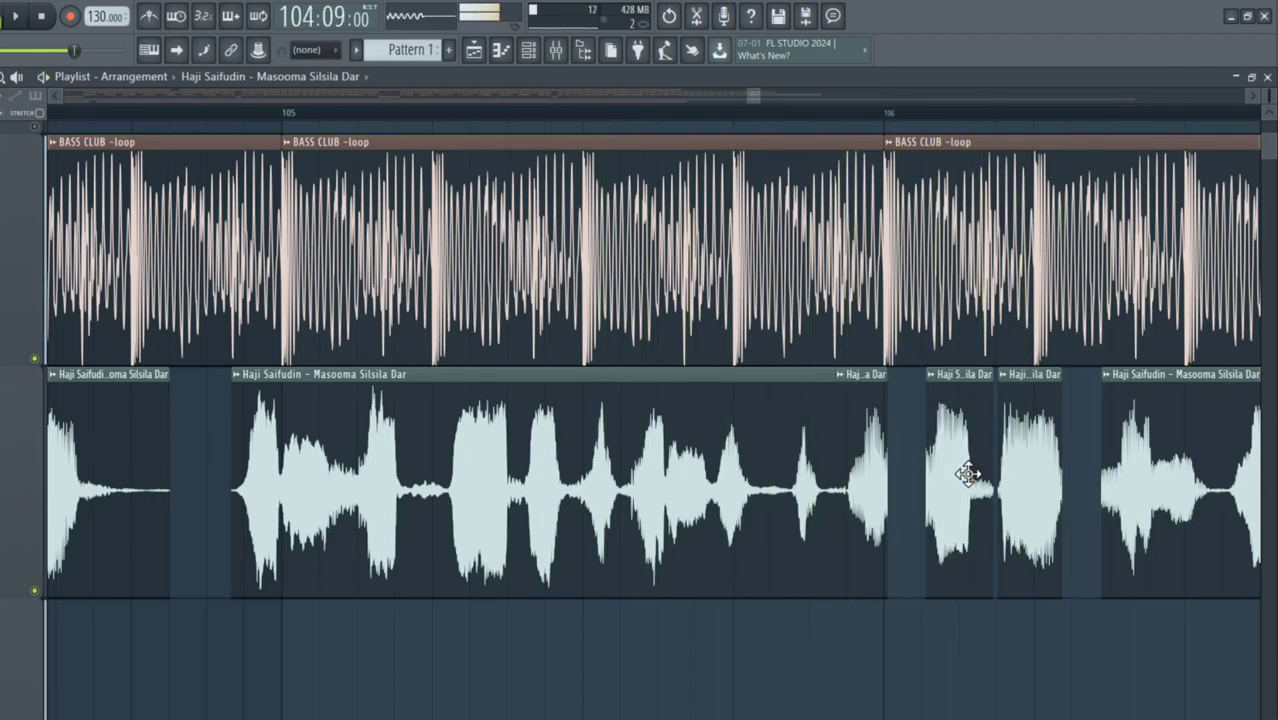
key(space)
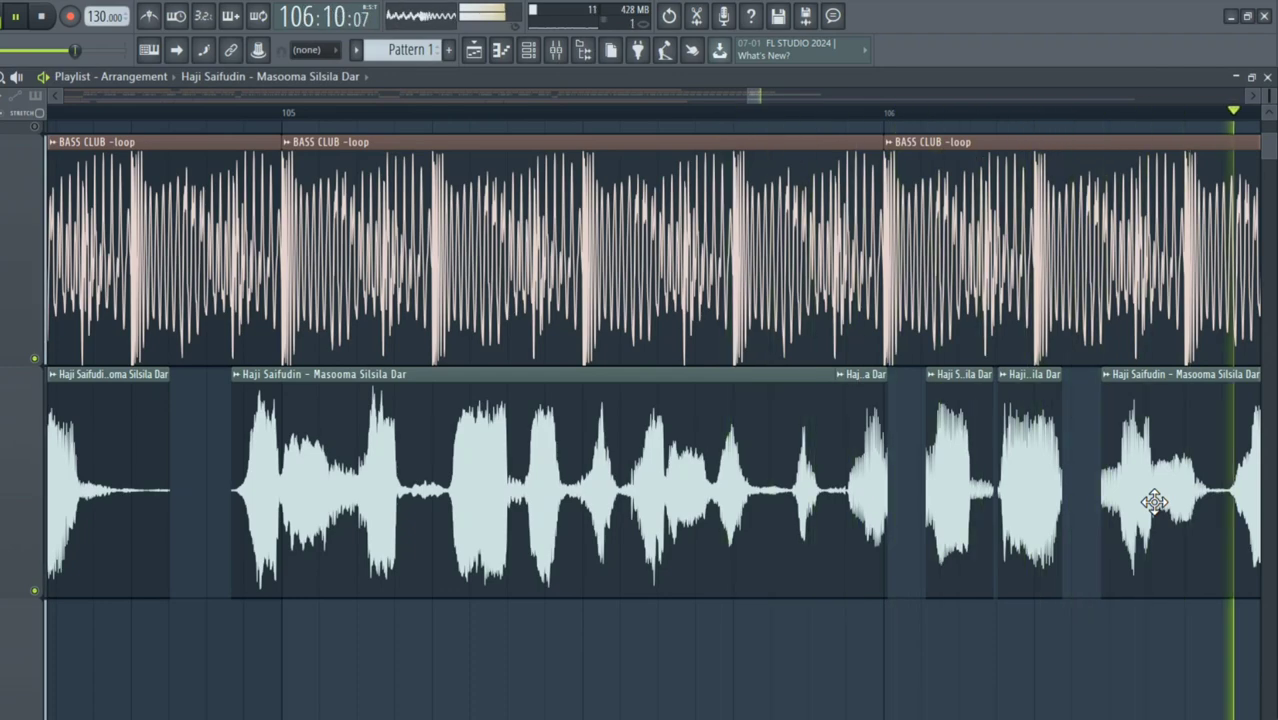
Nudge the long vocal part after beat two of bar 106 and the short slice before it slightly later
drag(1154, 502, 1164, 508)
key(space)
key(space)
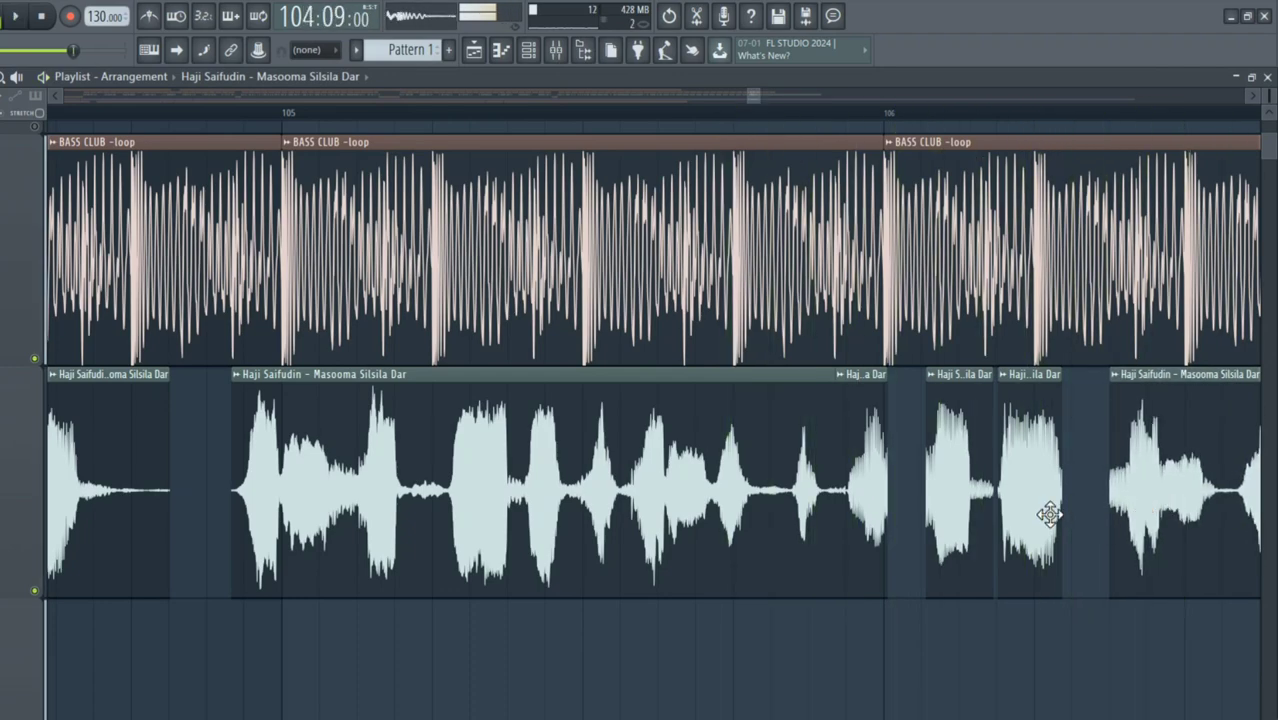
drag(1040, 508, 1045, 511)
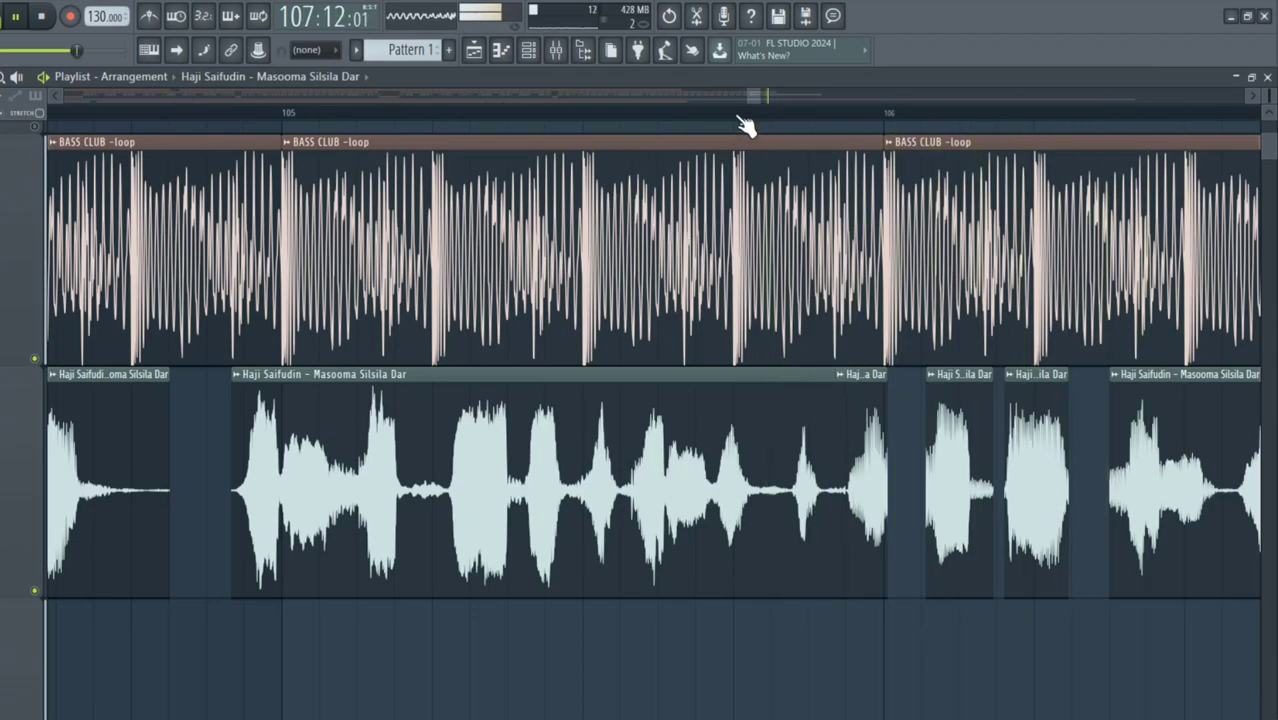
key(space)
Cut out the short silent vocal piece between the phrases just after beat three of bar 106
drag(750, 95, 757, 100)
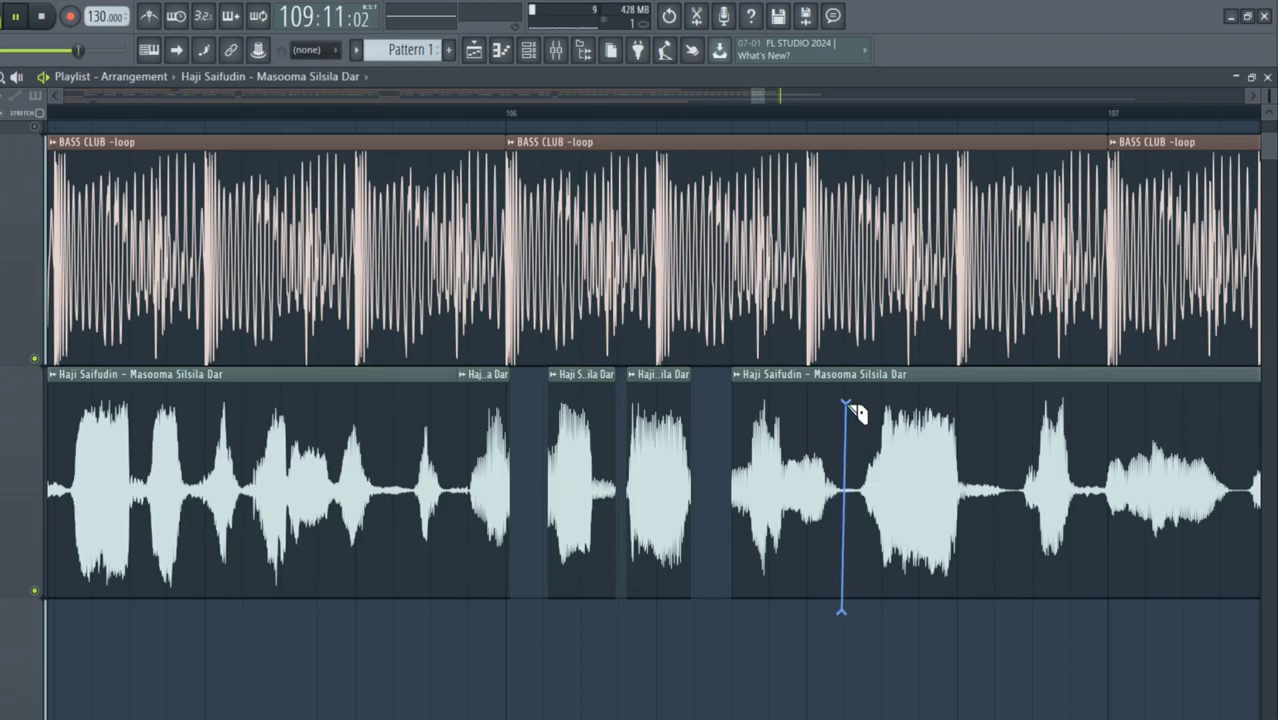
drag(846, 404, 846, 405)
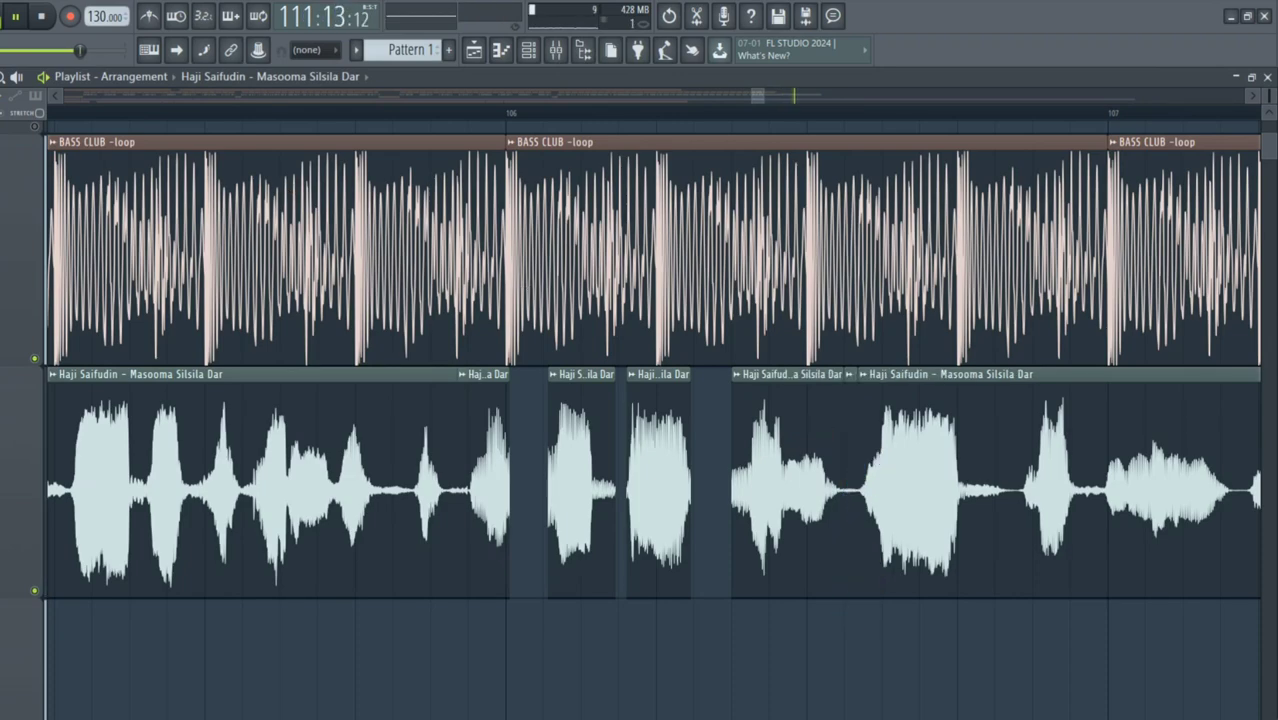
right_click(852, 413)
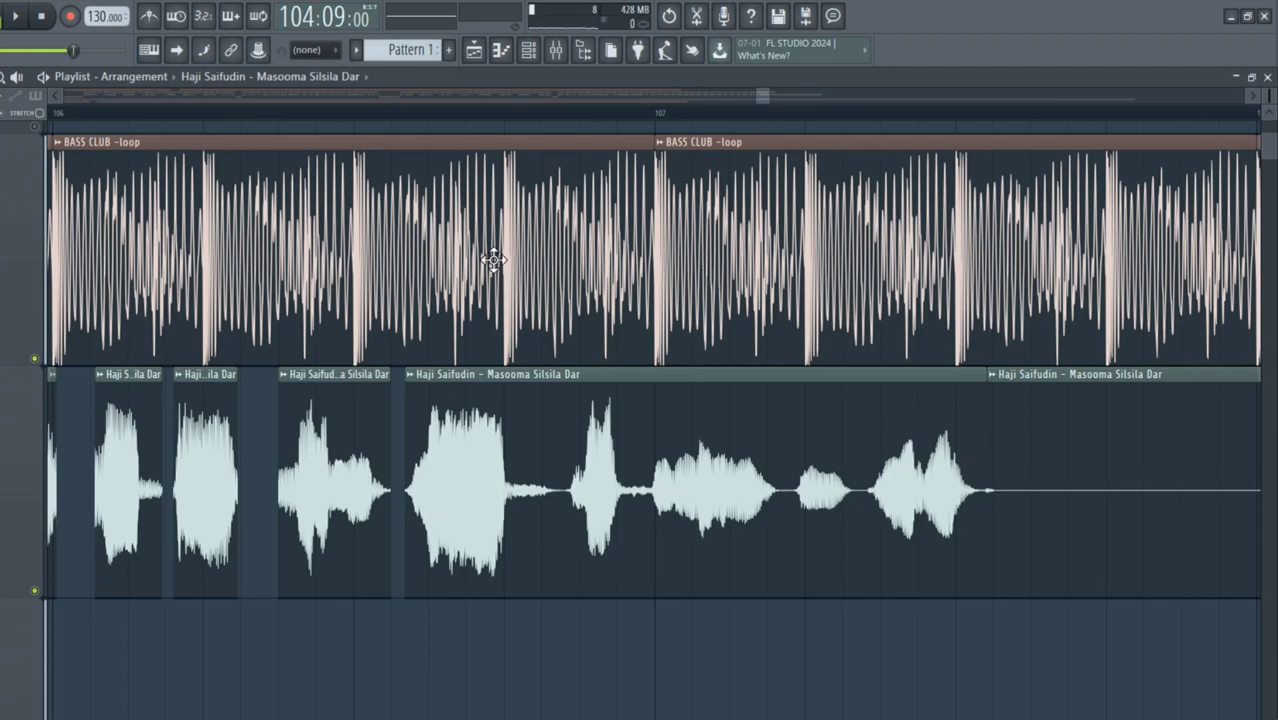
Delete the silent vocal clip that follows the last phrase in bar 107
right_click(83, 167)
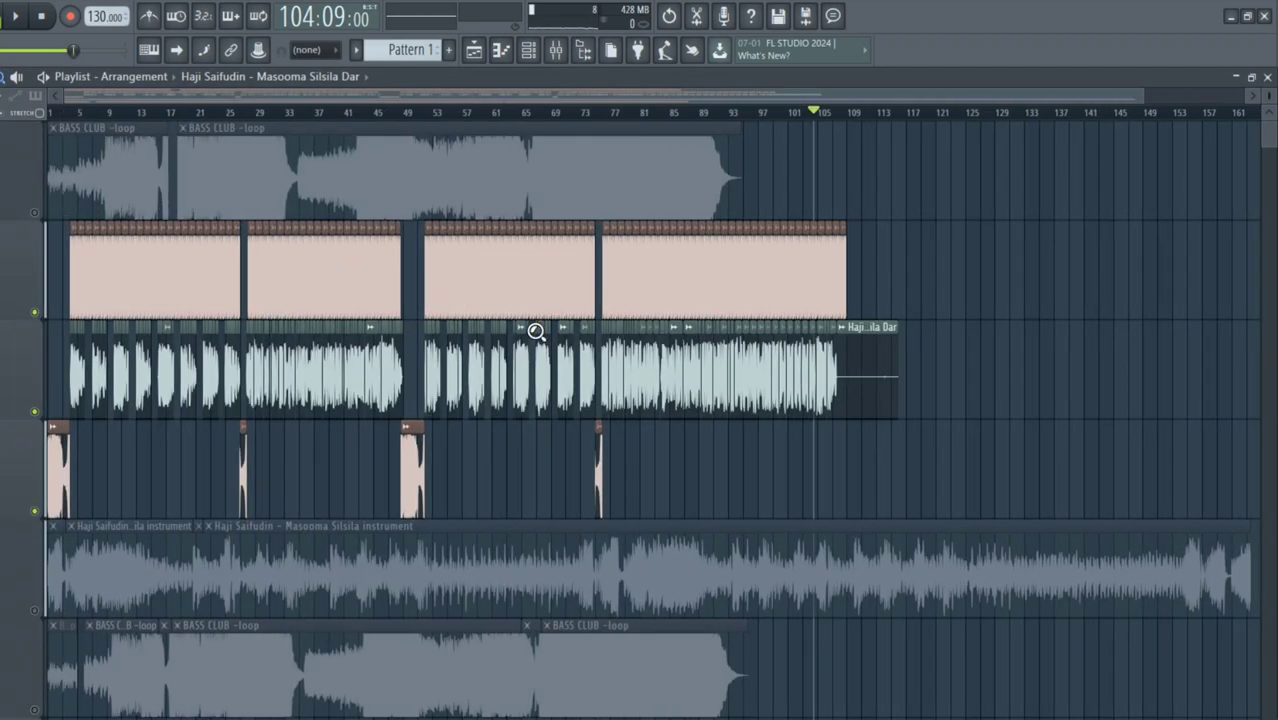
drag(737, 326, 933, 482)
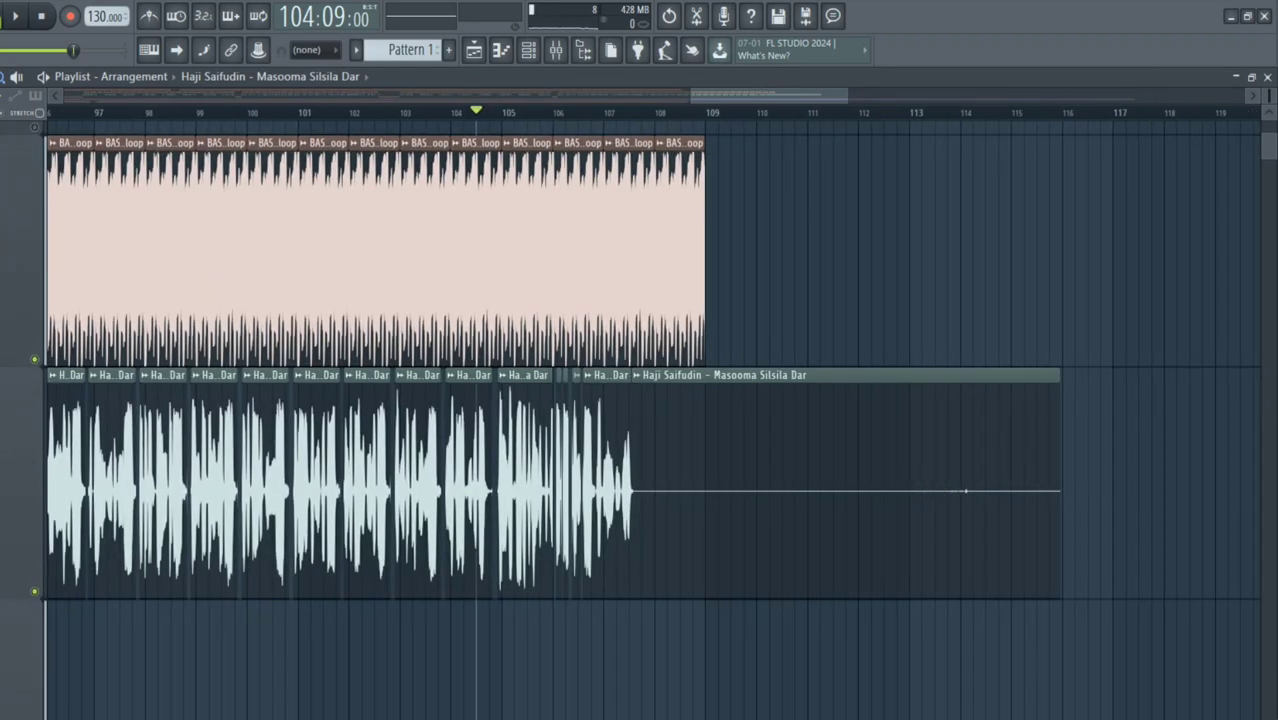
right_click(812, 433)
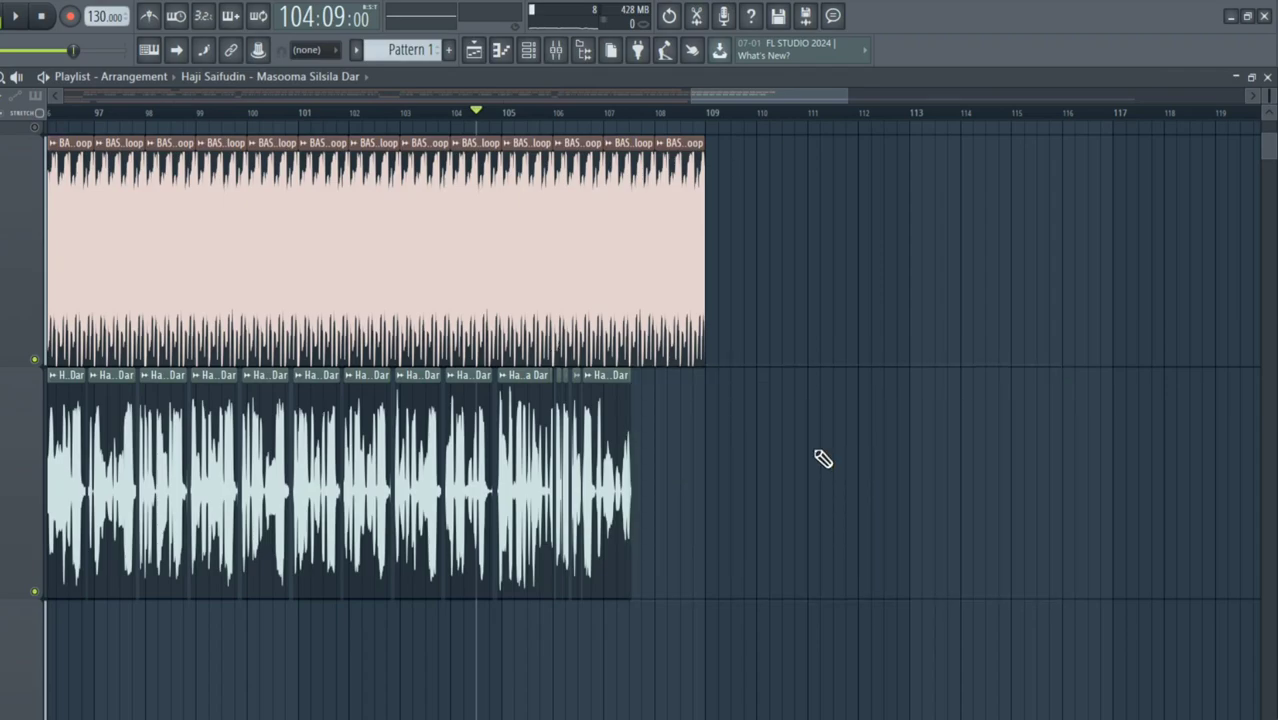
Copy the closing vocal slices from bar 48 and paste them after the last phrase in bar 107, clear of its end
drag(836, 103, 498, 121)
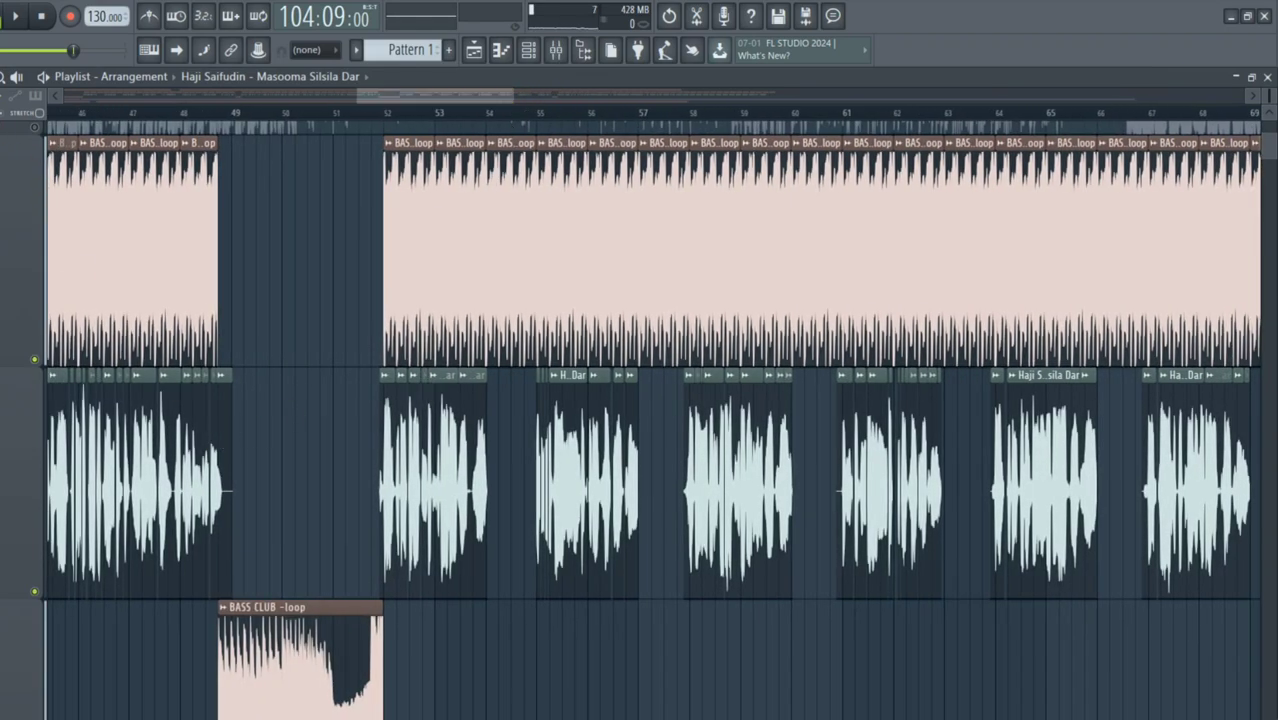
drag(250, 446, 190, 490)
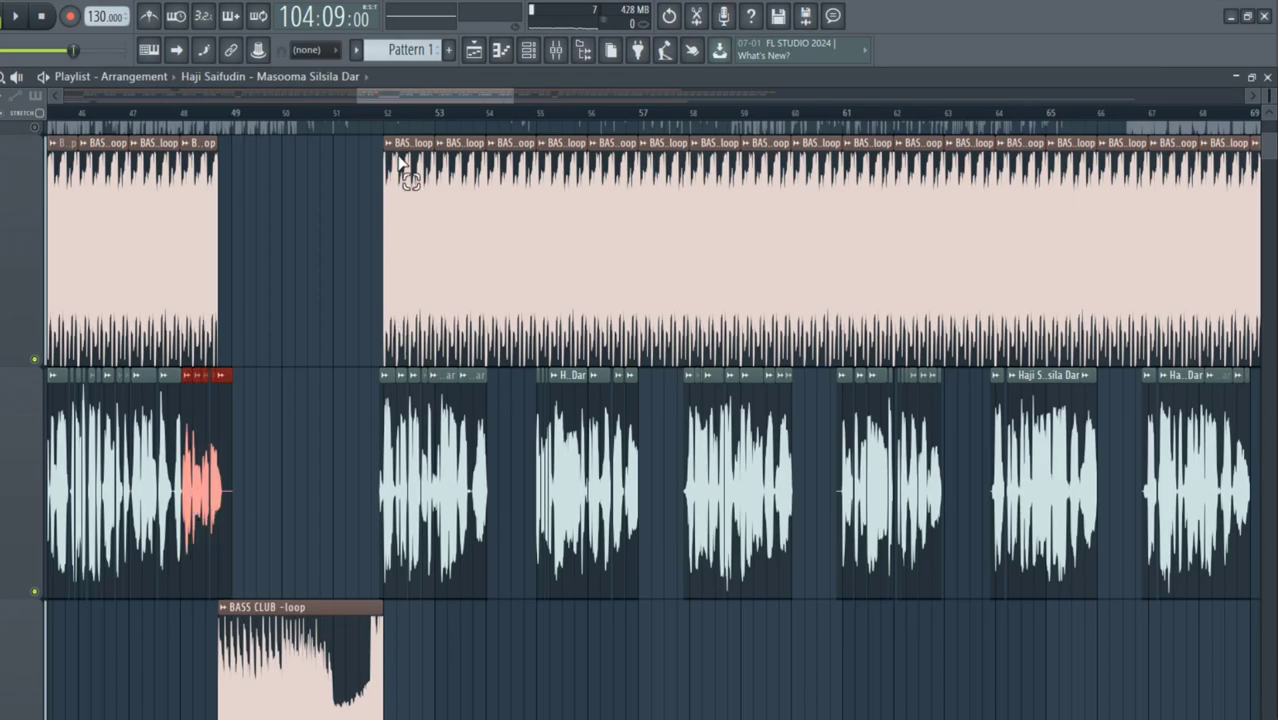
drag(469, 96, 813, 100)
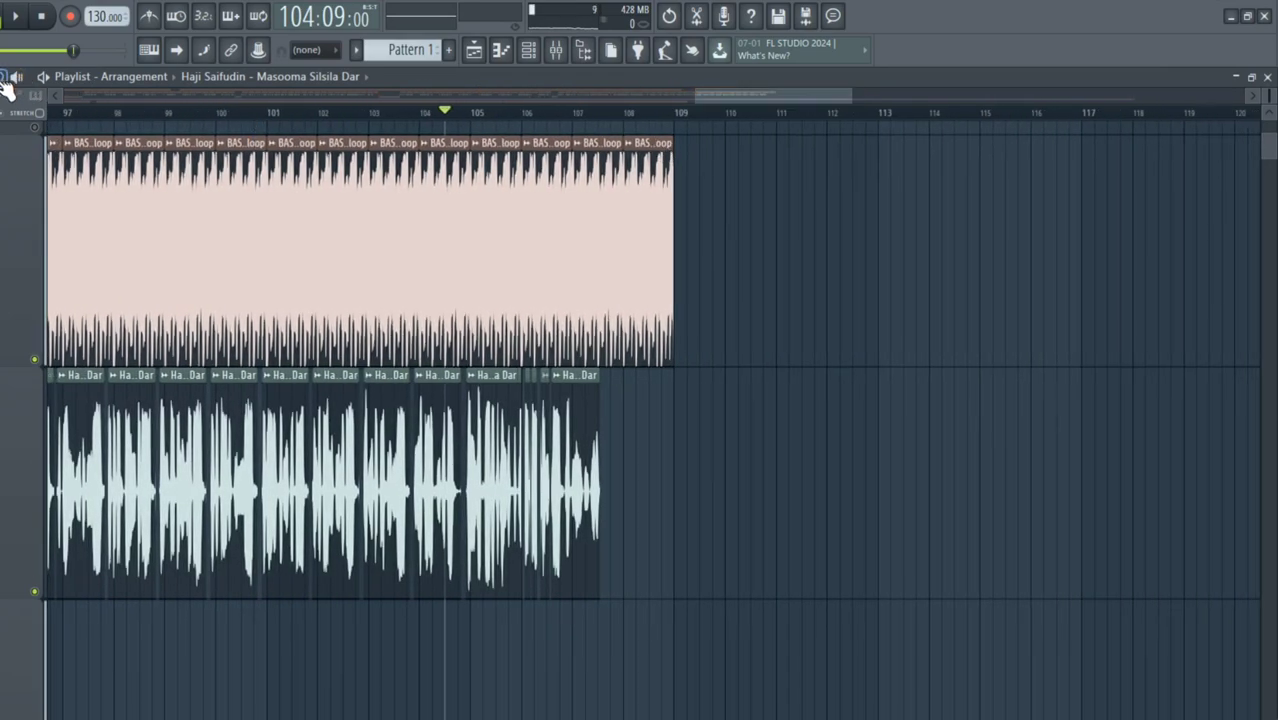
drag(540, 332, 785, 708)
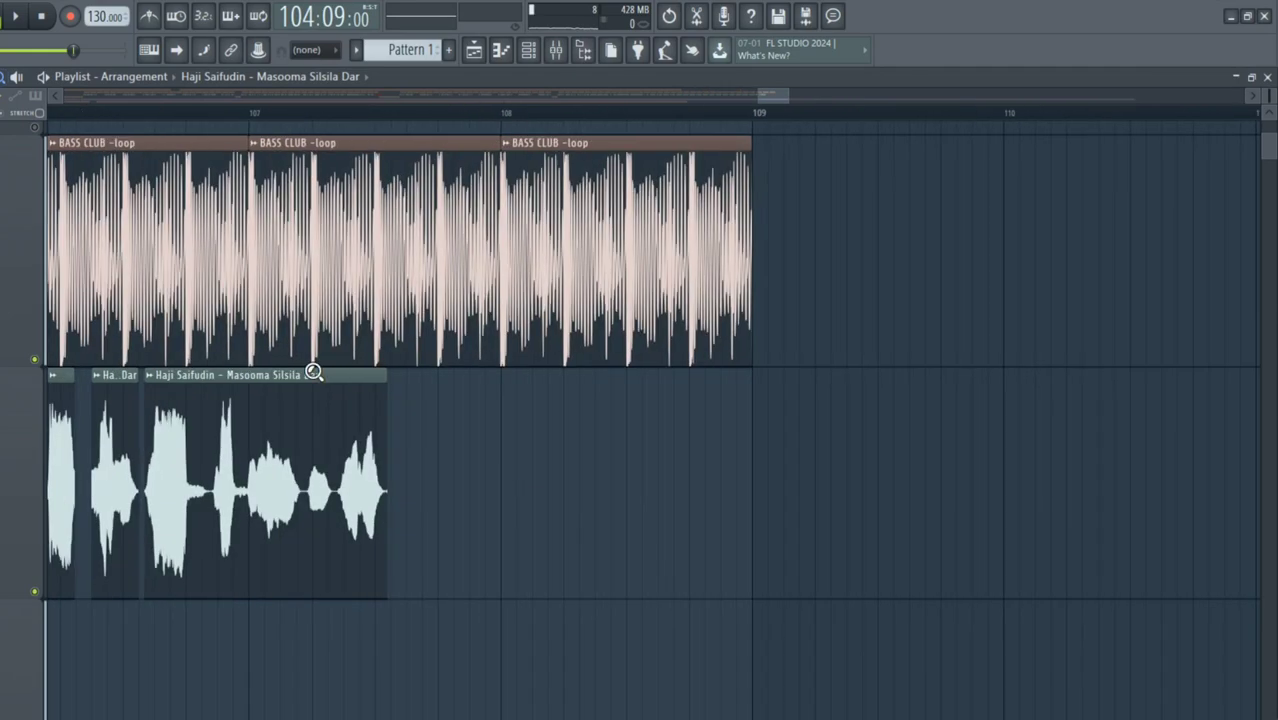
drag(256, 333, 624, 716)
key(ctrl+v)
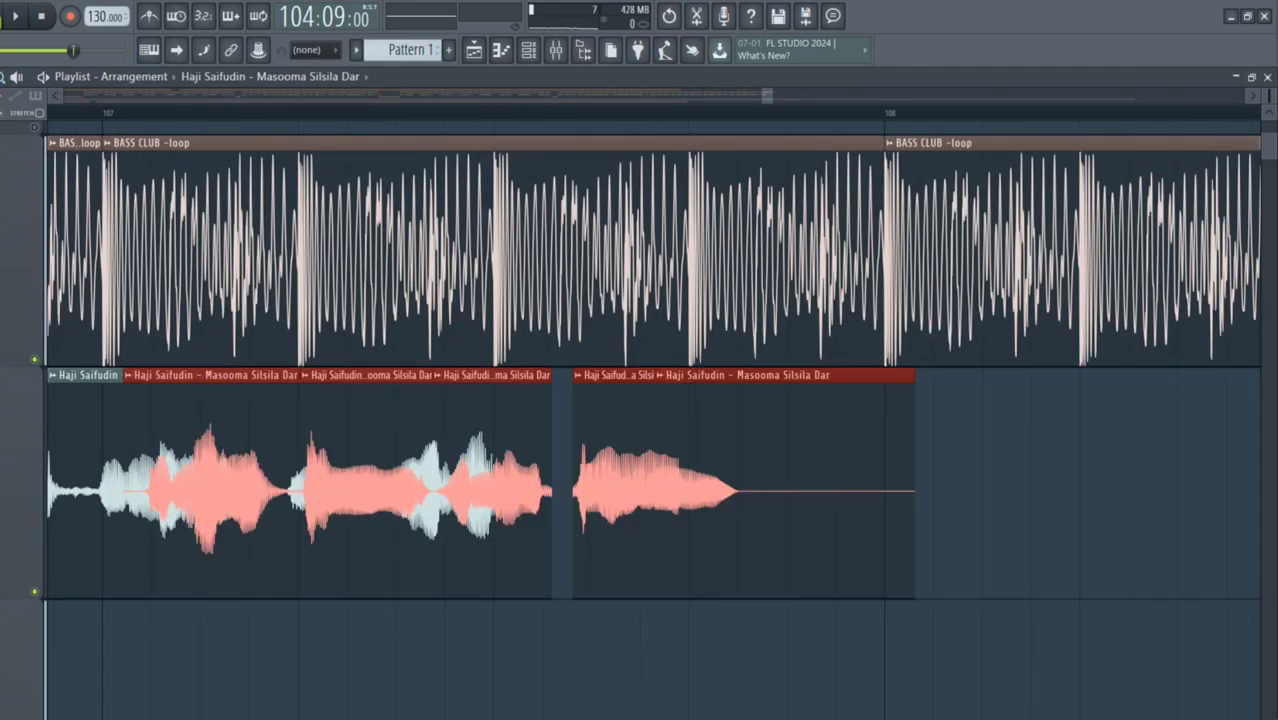
drag(383, 457, 873, 521)
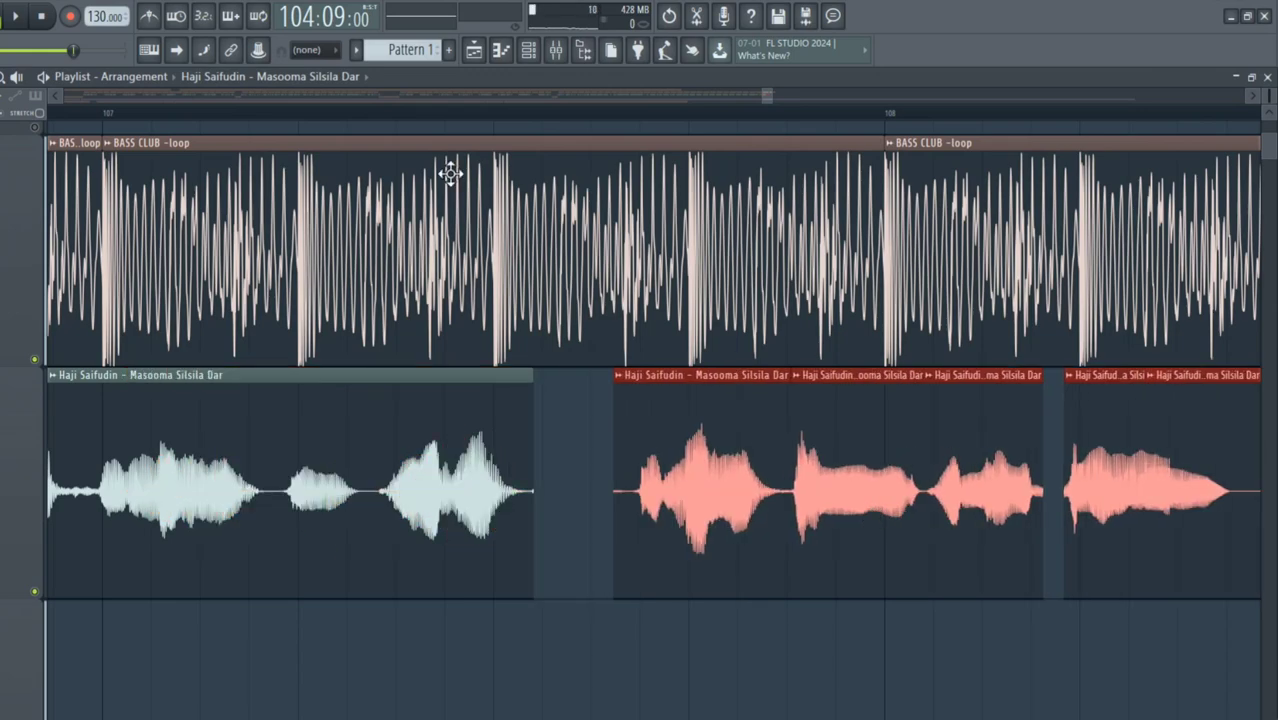
Play the passage from the end of bar 106 into bar 108 to check the pasted slices against the loop
click(409, 118)
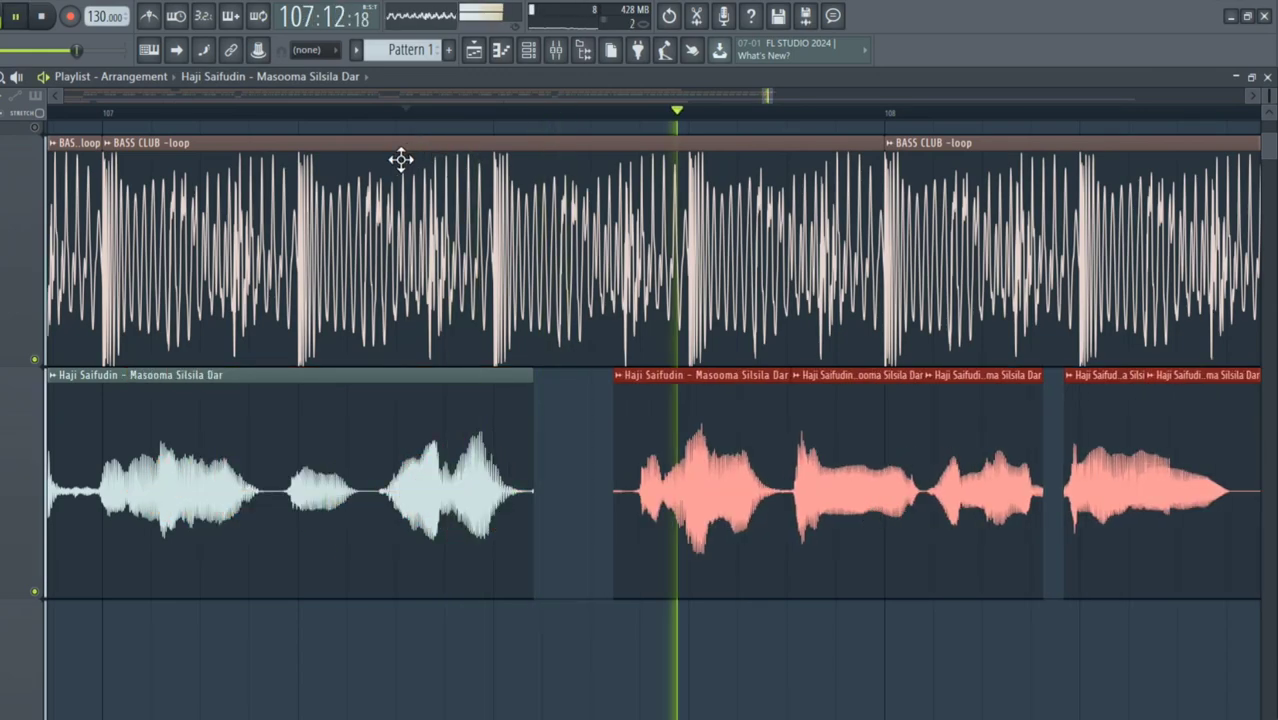
click(38, 18)
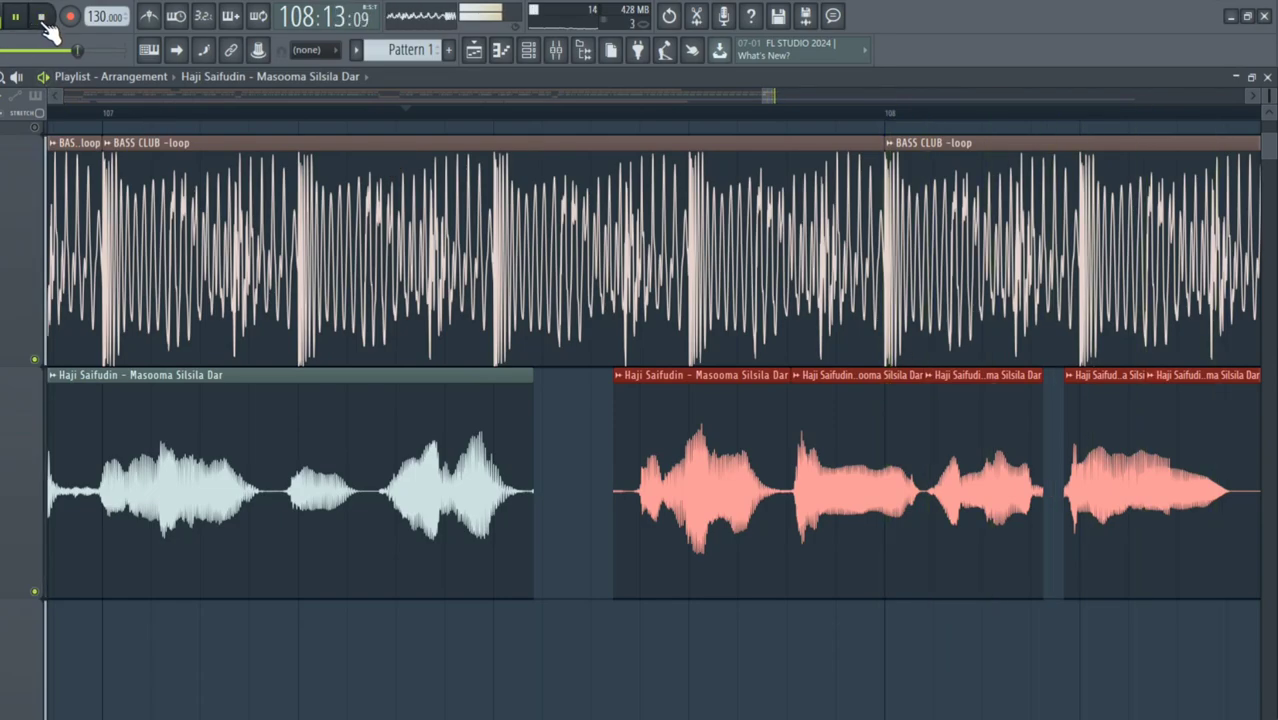
click(55, 92)
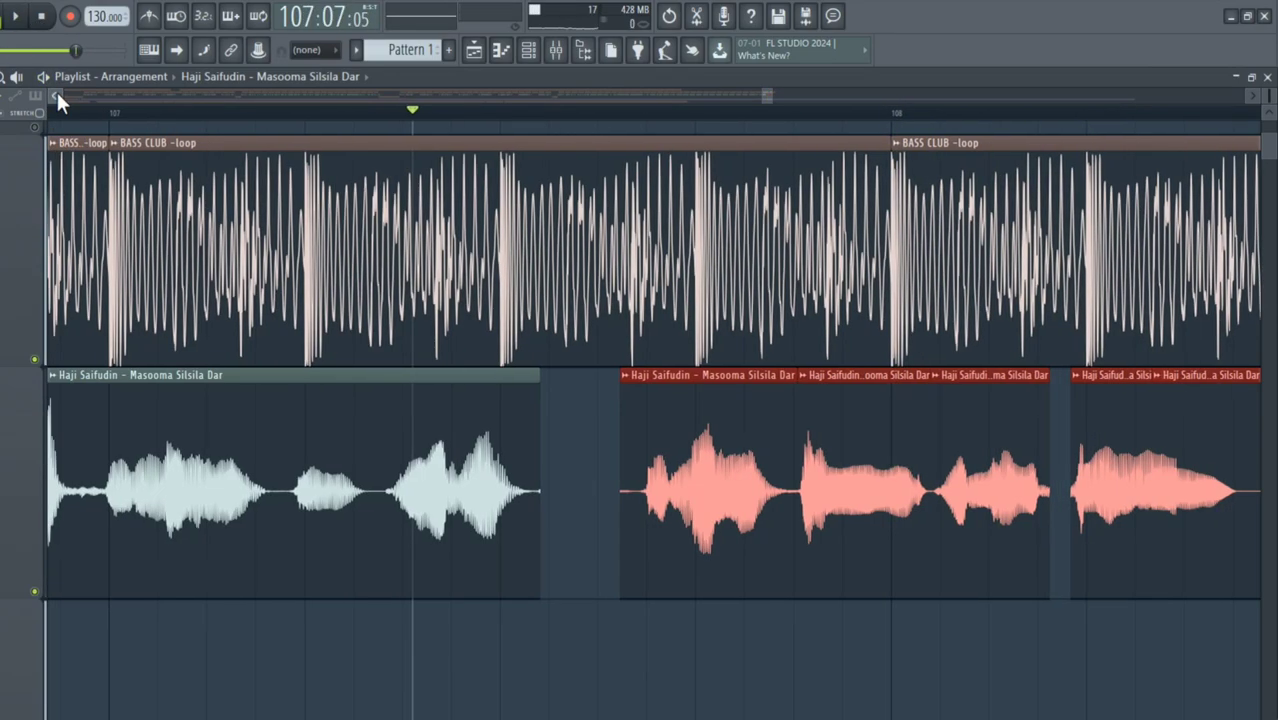
click(57, 96)
click(57, 96)
click(58, 96)
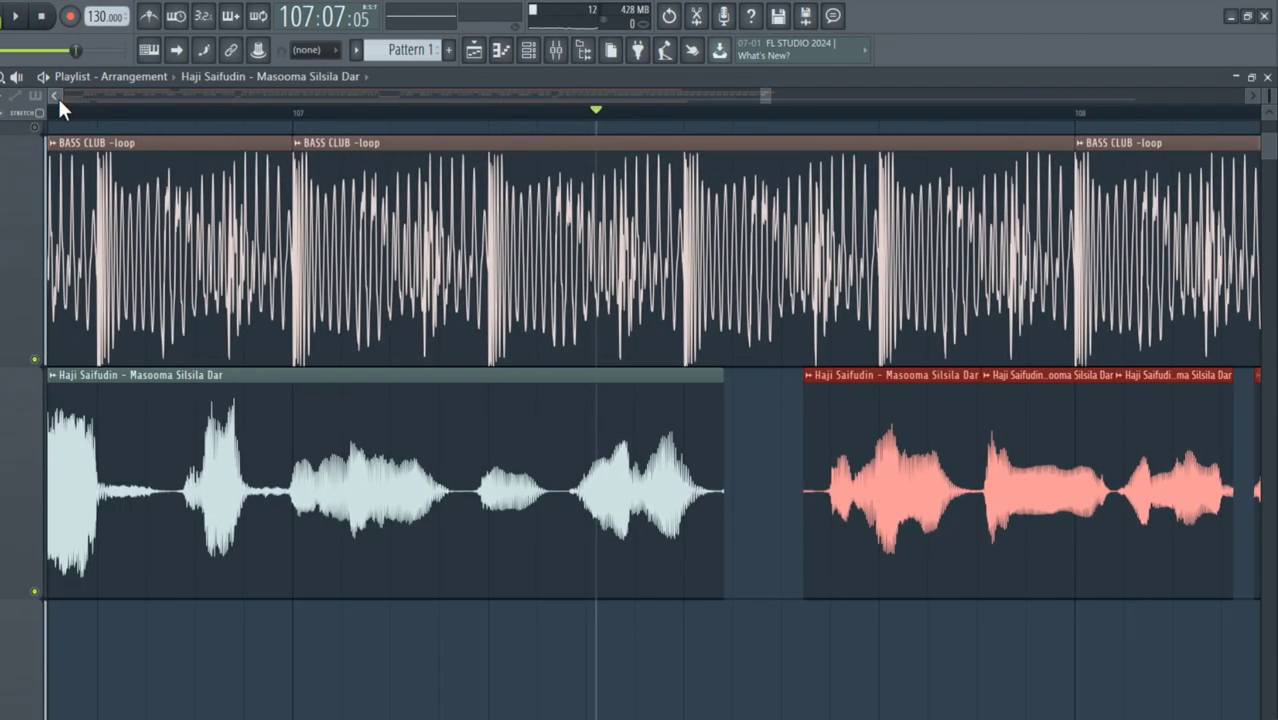
click(58, 96)
key(space)
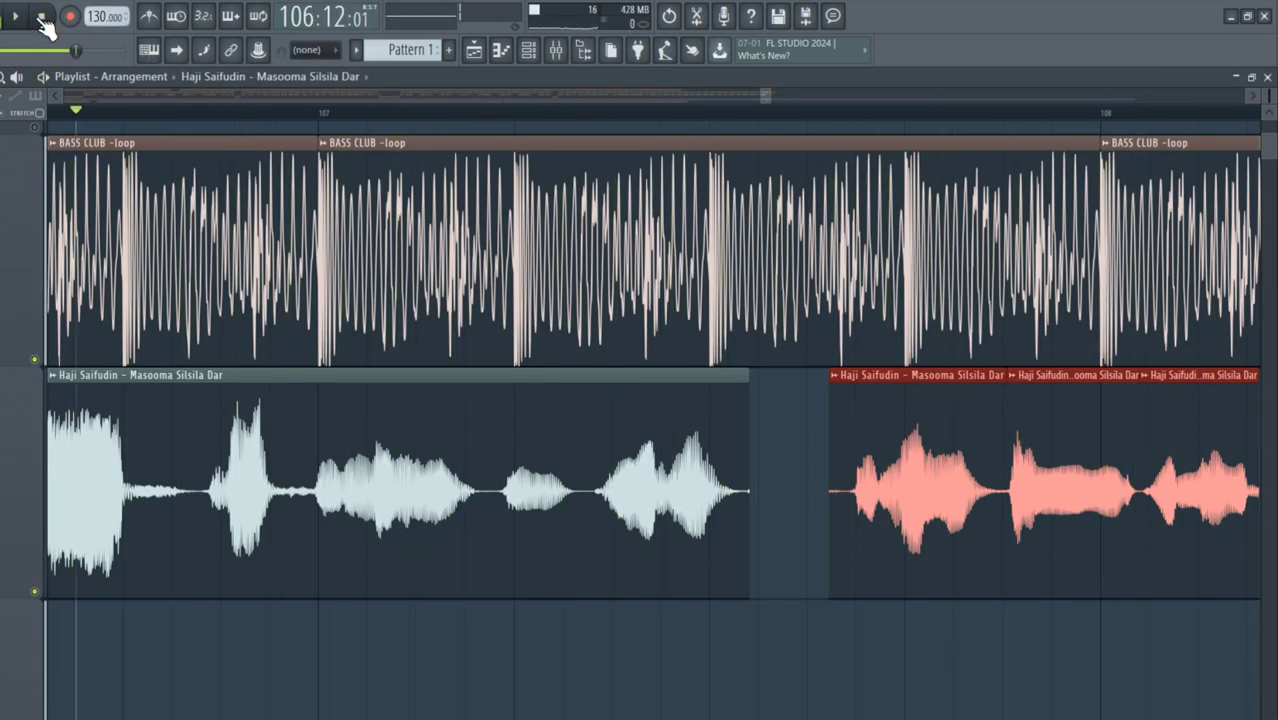
key(space)
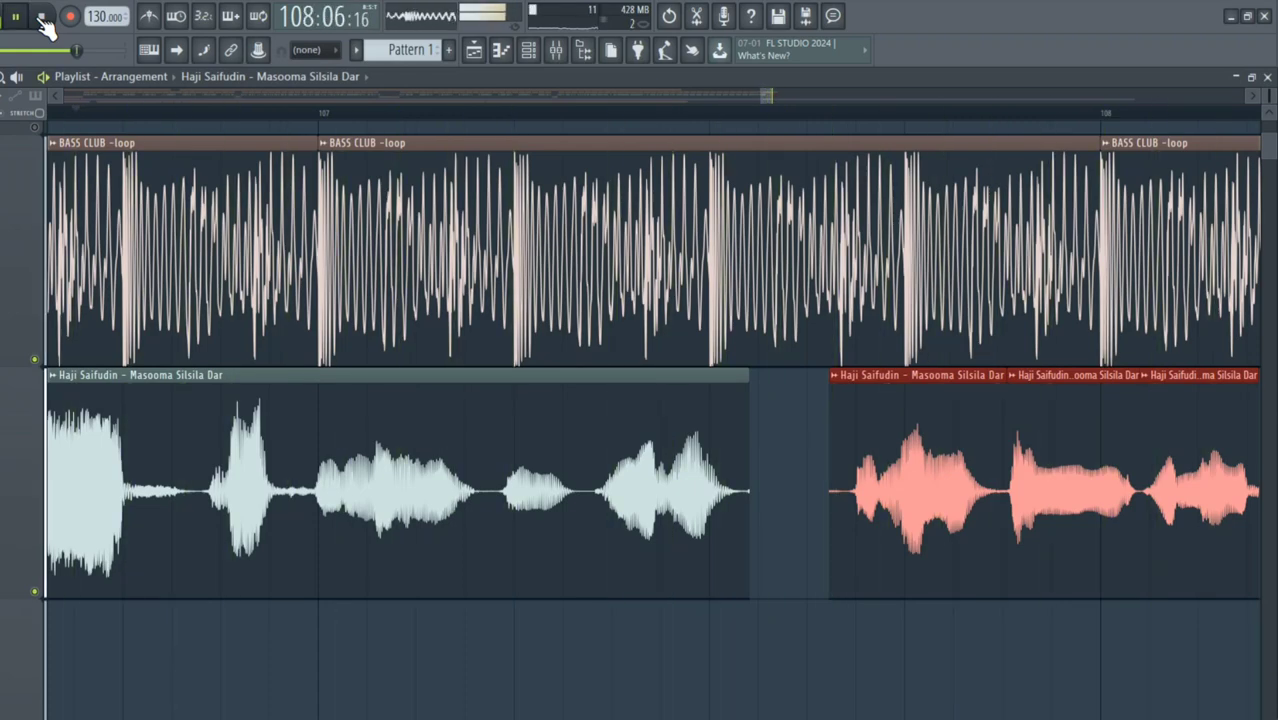
click(45, 22)
Delete the first pasted slice in bar 107 and audition the following pasted slices and the original phrase individually
drag(831, 488, 835, 488)
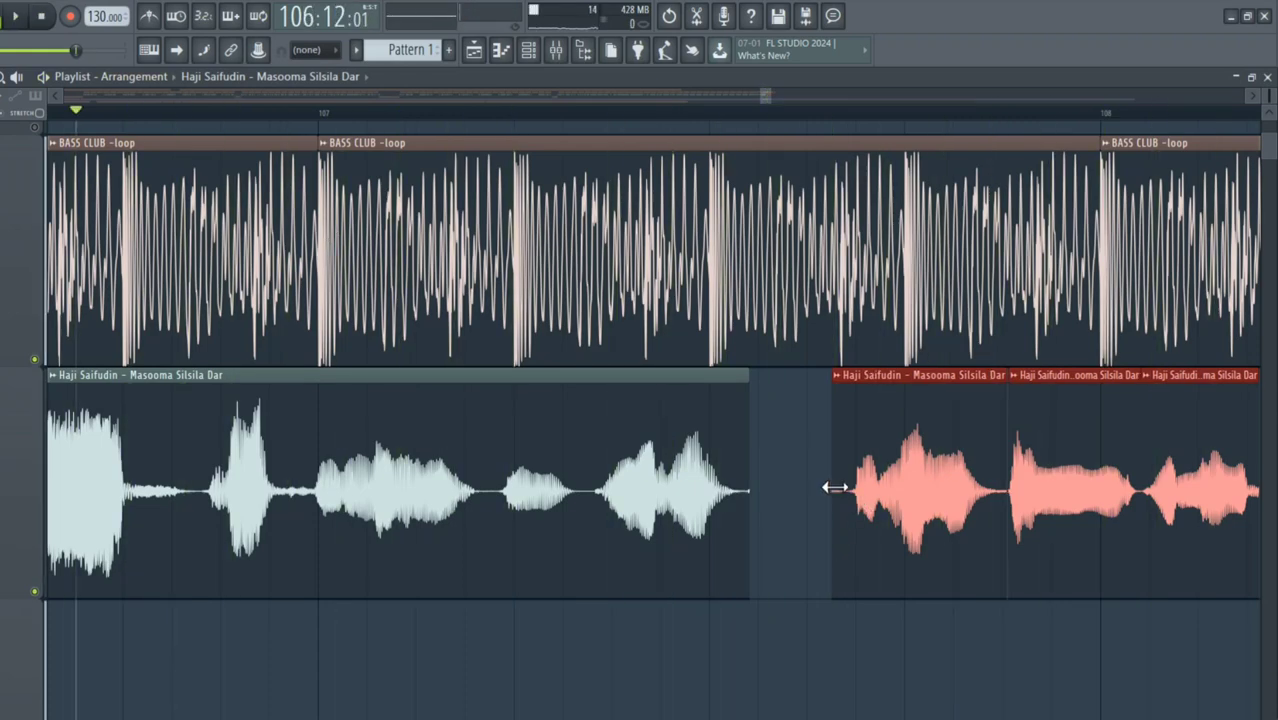
right_click(866, 486)
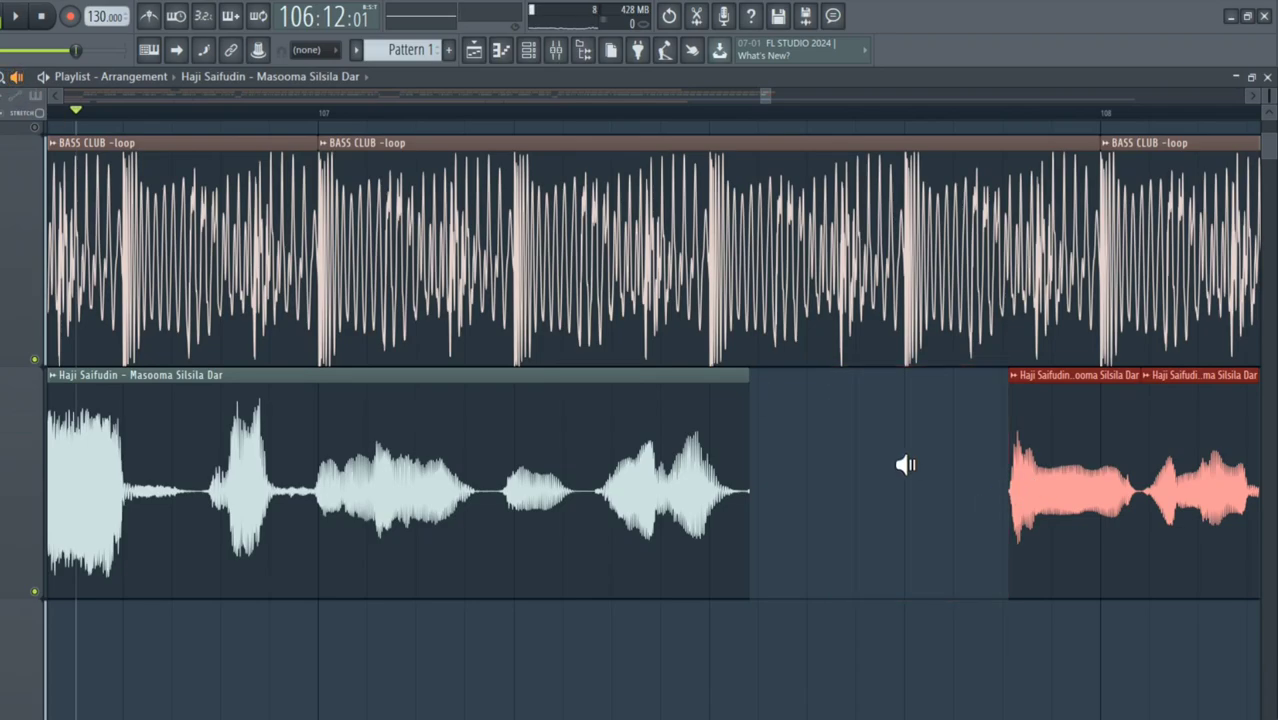
click(1012, 477)
click(1012, 477)
click(1012, 477)
click(1012, 477)
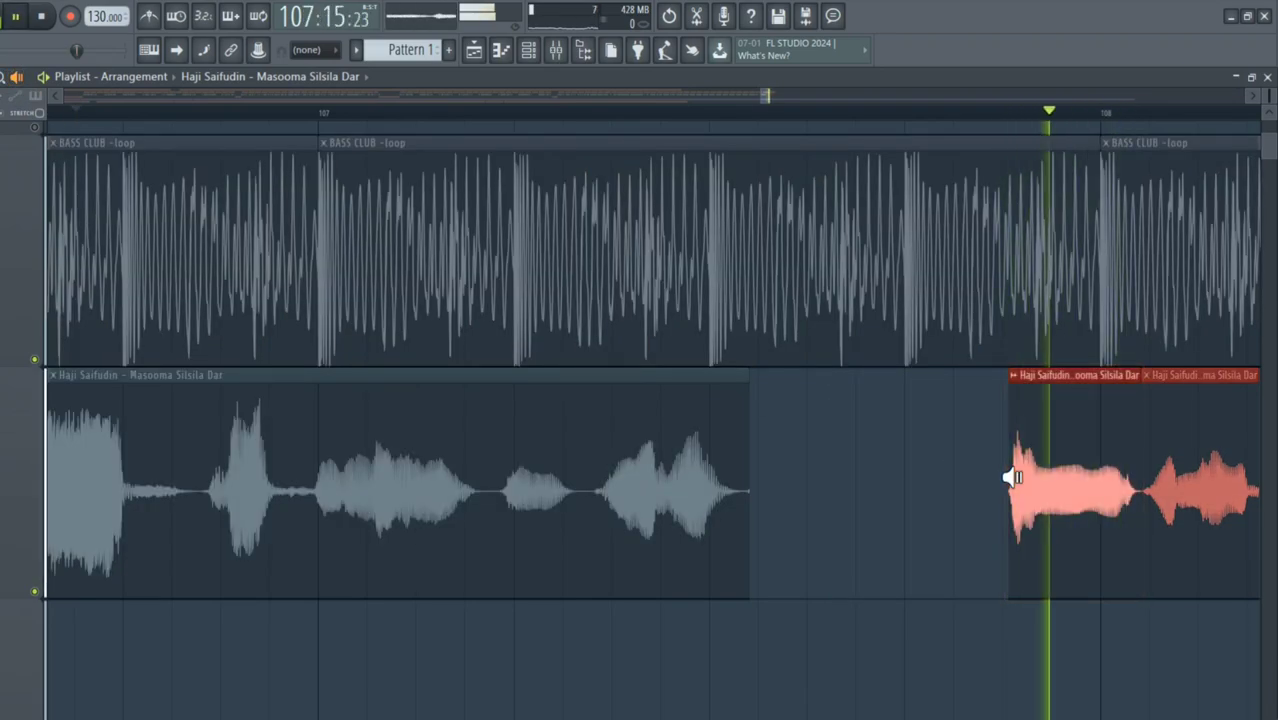
click(1160, 487)
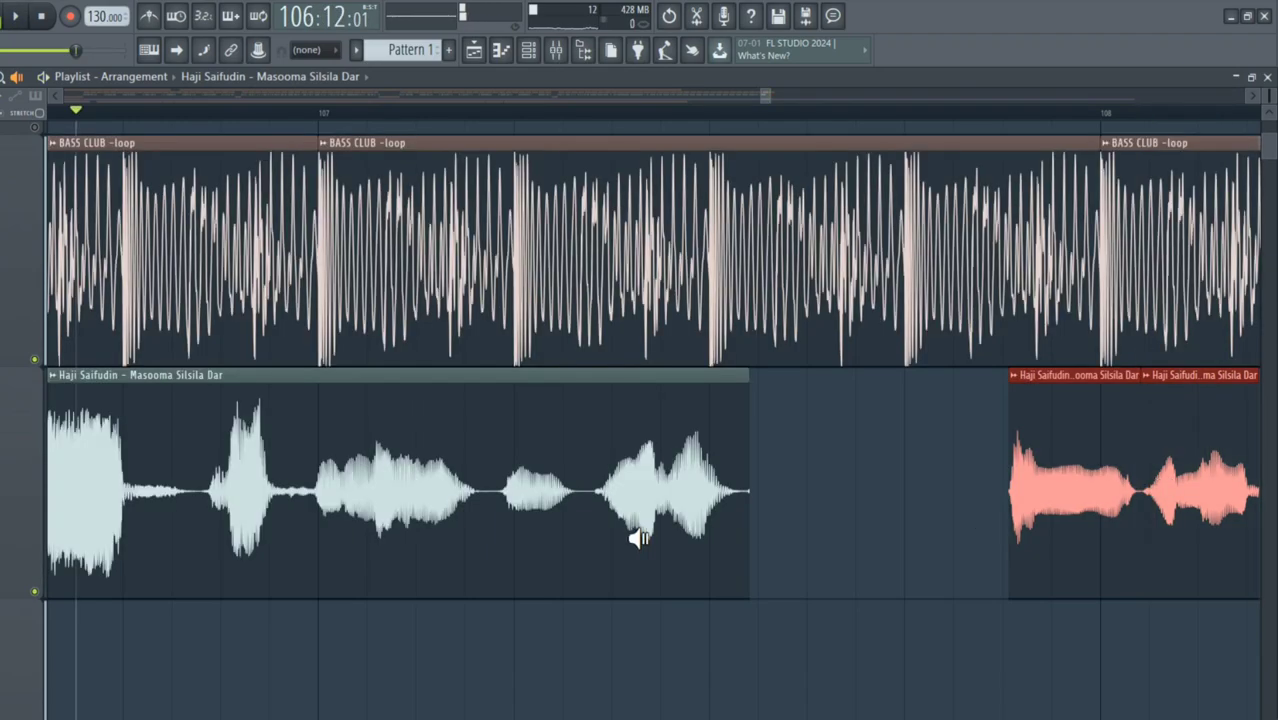
click(493, 475)
Audition the final pasted syllable in bar 108 and delete the two pasted slices before it around the bar line
drag(762, 95, 772, 100)
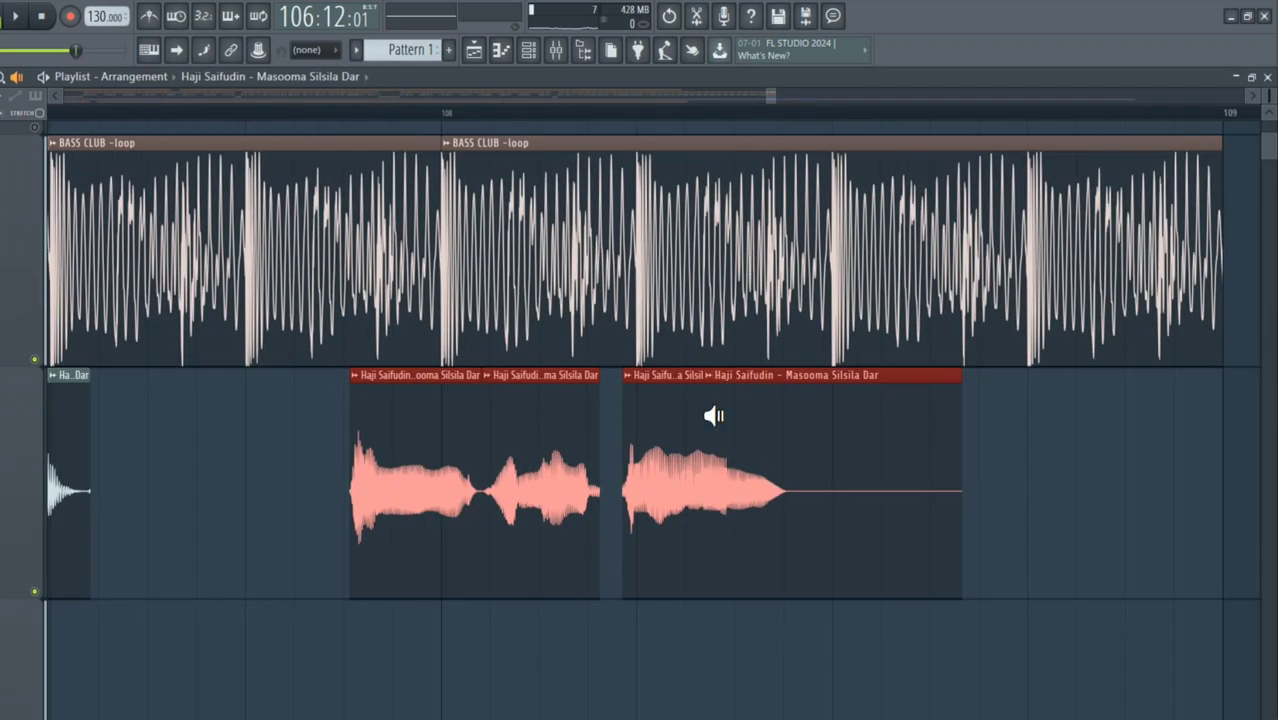
click(630, 481)
drag(250, 410, 556, 537)
key(Delete)
Move the remaining pasted ending slices earlier to directly follow the last phrase after beat three of bar 107, and check the ending in playback
mouse_move(622, 486)
mouse_down()
mouse_move(735, 515)
mouse_move(785, 545)
mouse_up()
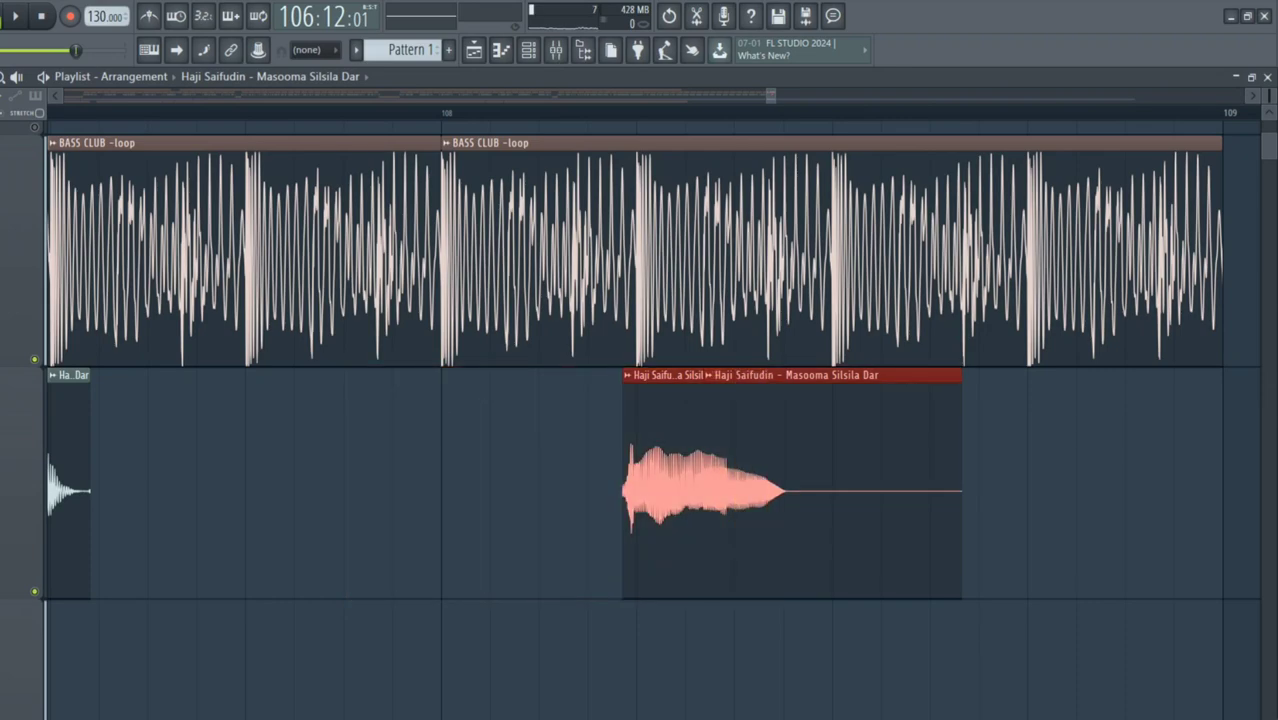
drag(651, 459, 199, 513)
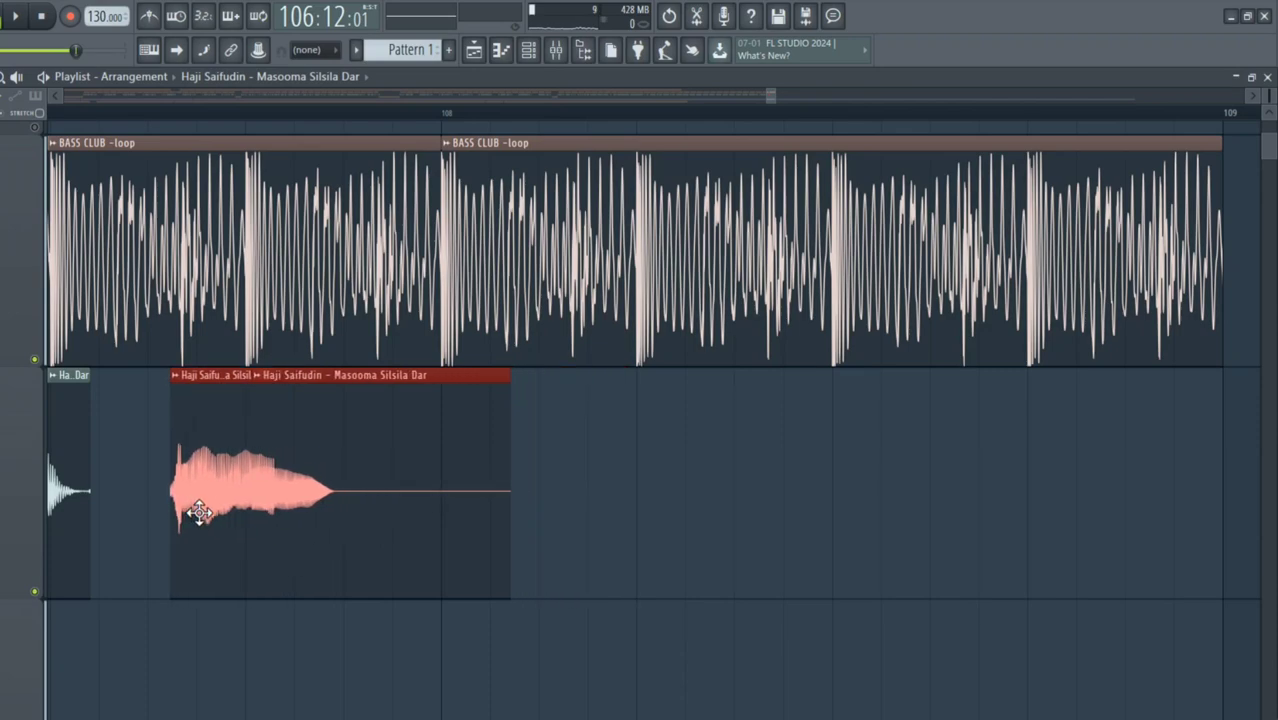
key(space)
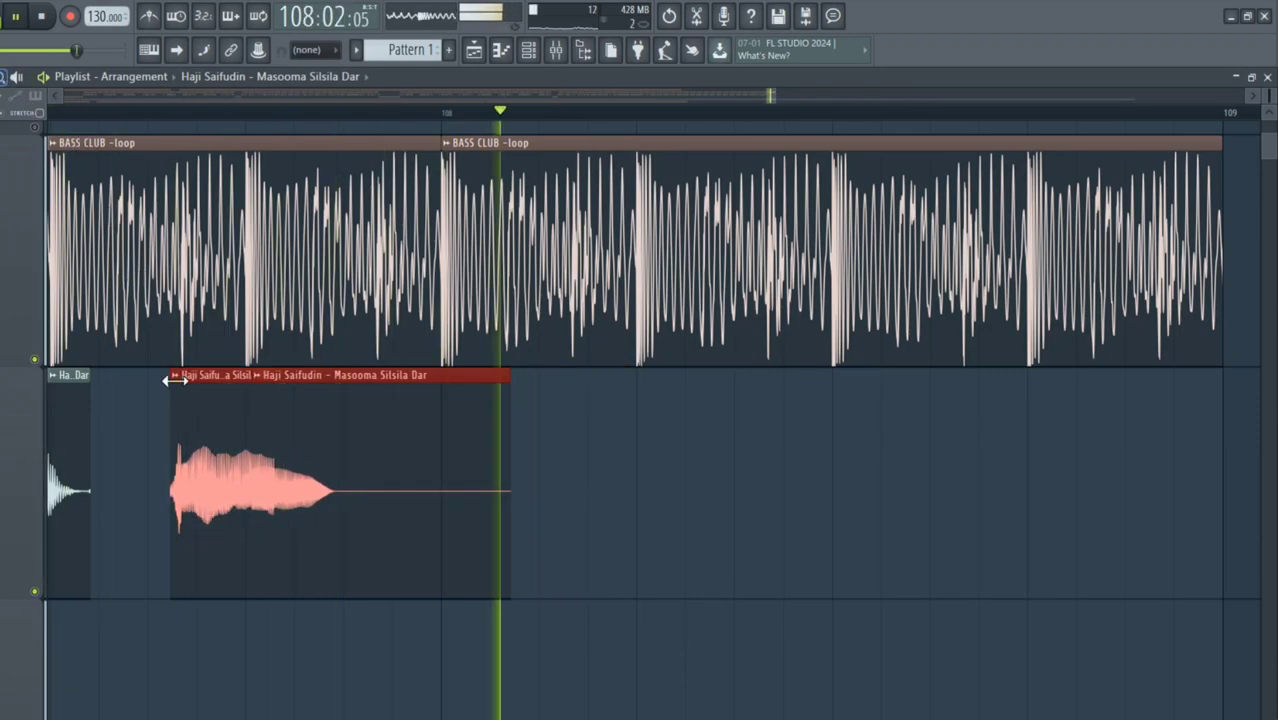
drag(205, 425, 128, 434)
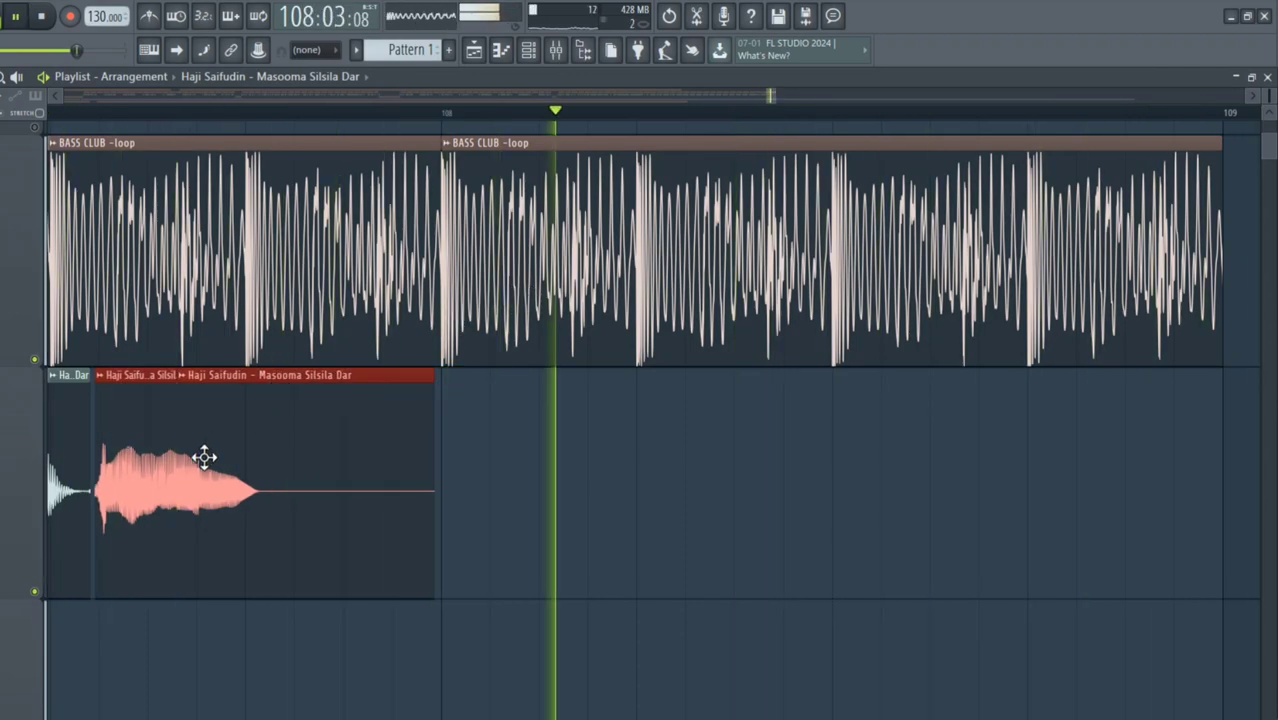
drag(204, 457, 177, 452)
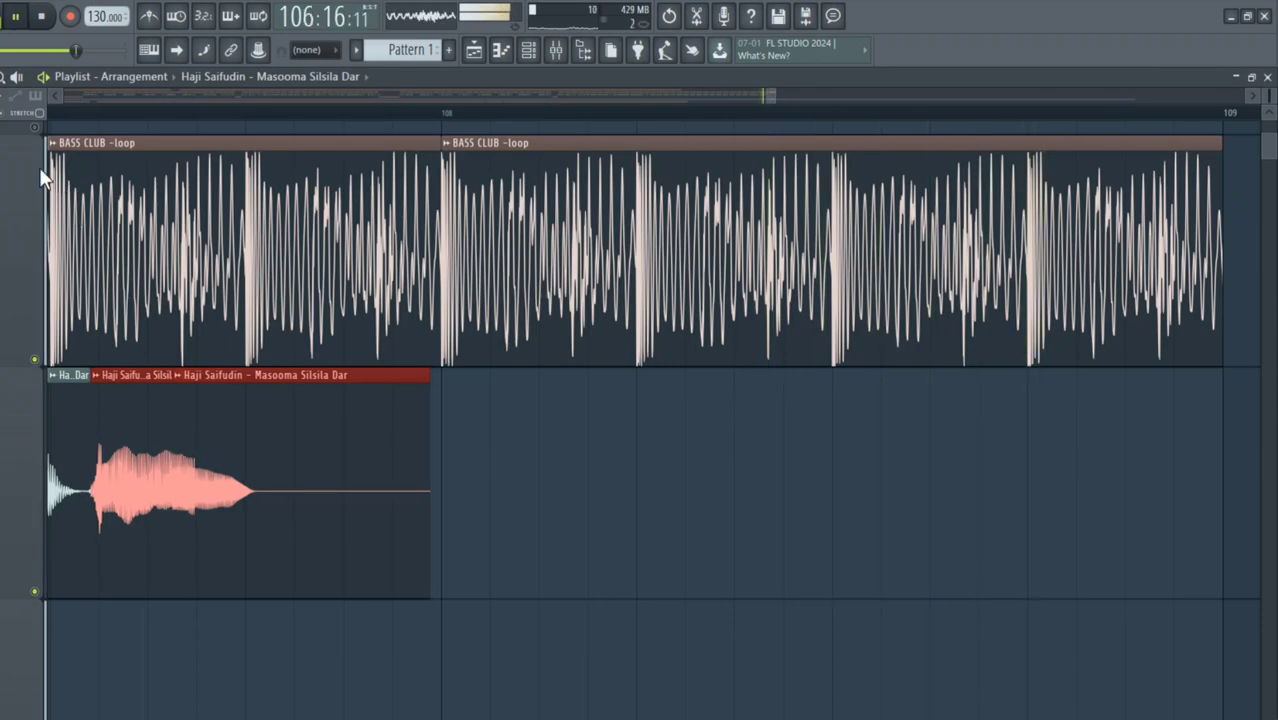
click(4, 77)
right_click(218, 230)
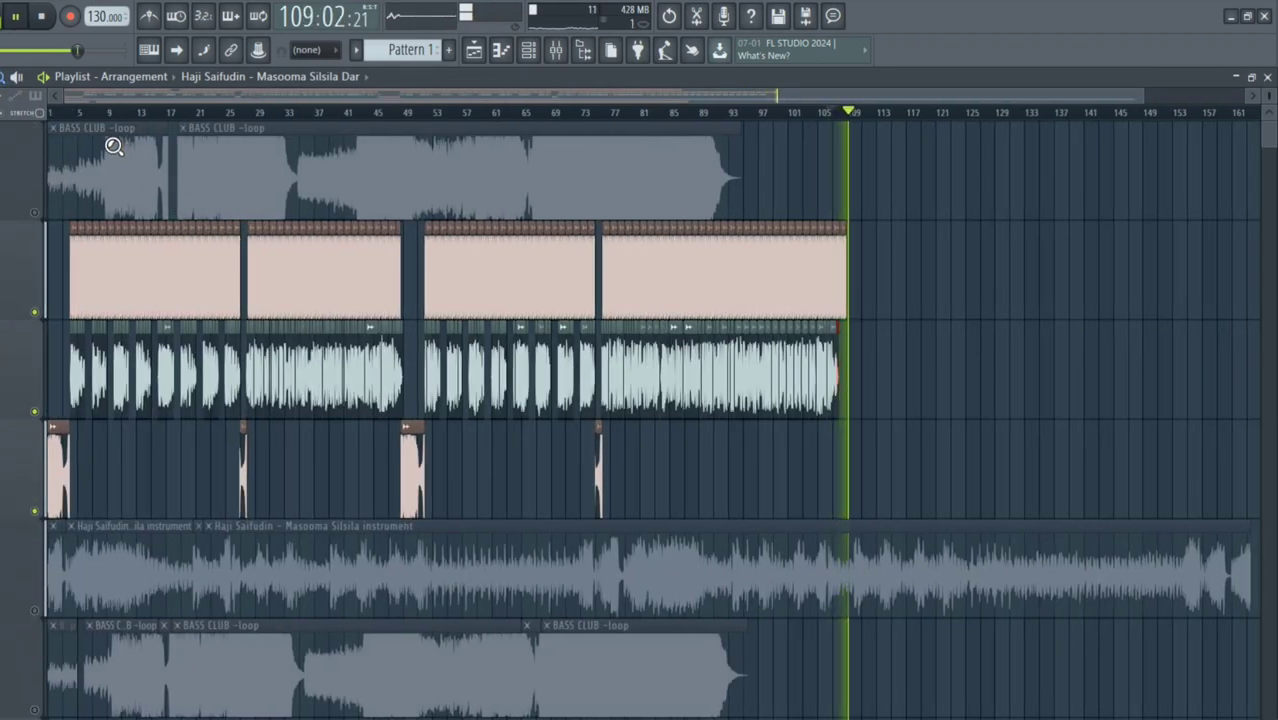
click(40, 17)
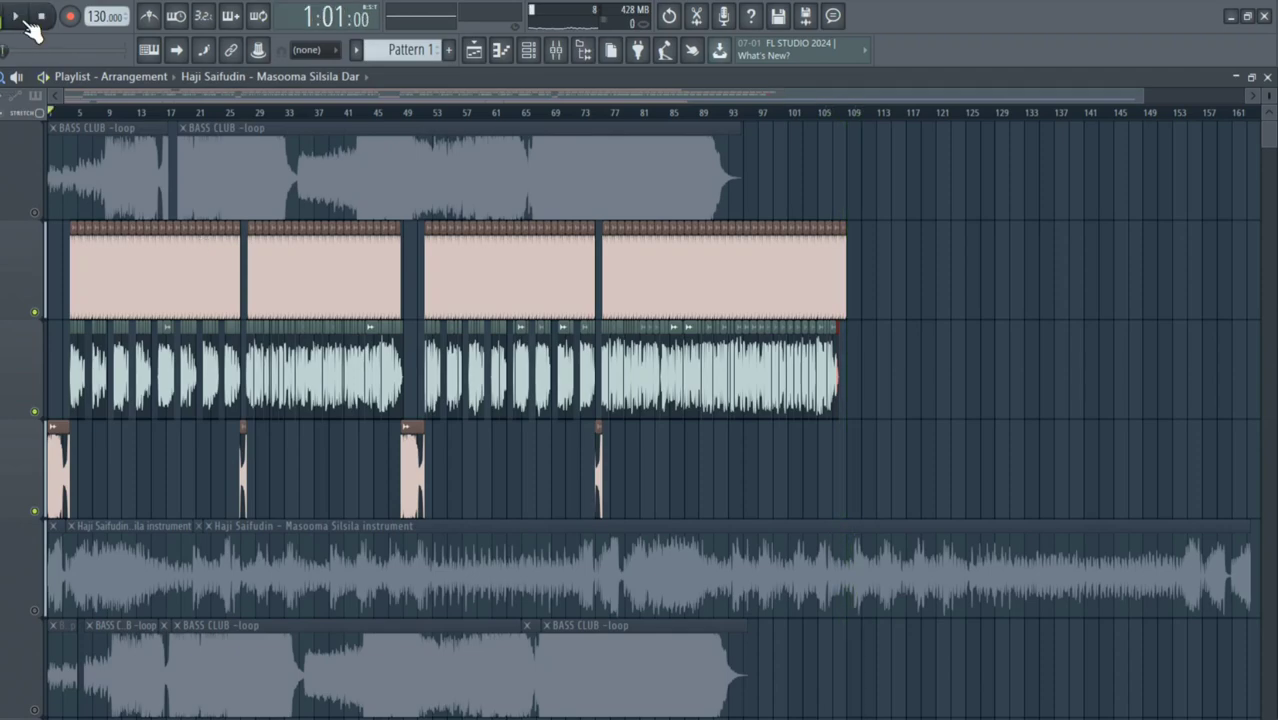